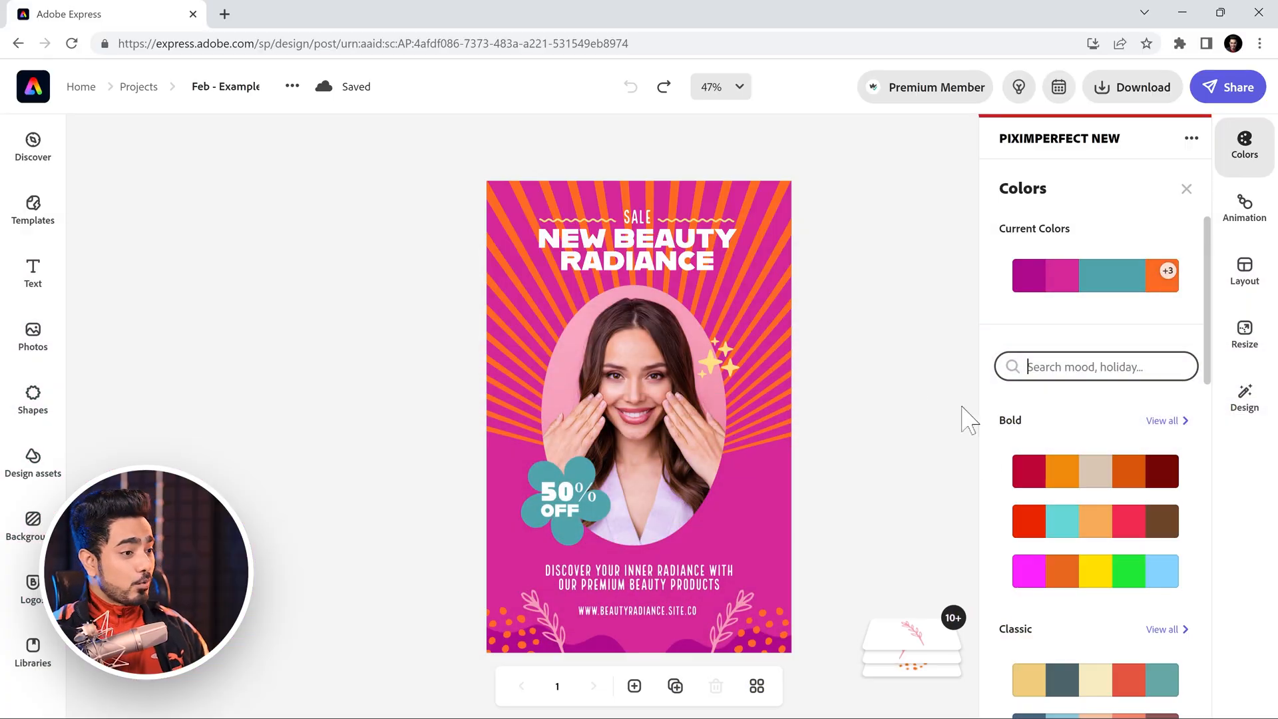
scroll(987, 460, down, 1)
scroll(1056, 490, down, 1)
scroll(1079, 408, down, 1)
scroll(1069, 474, down, 3)
scroll(1078, 460, up, 3)
scroll(1090, 440, up, 2)
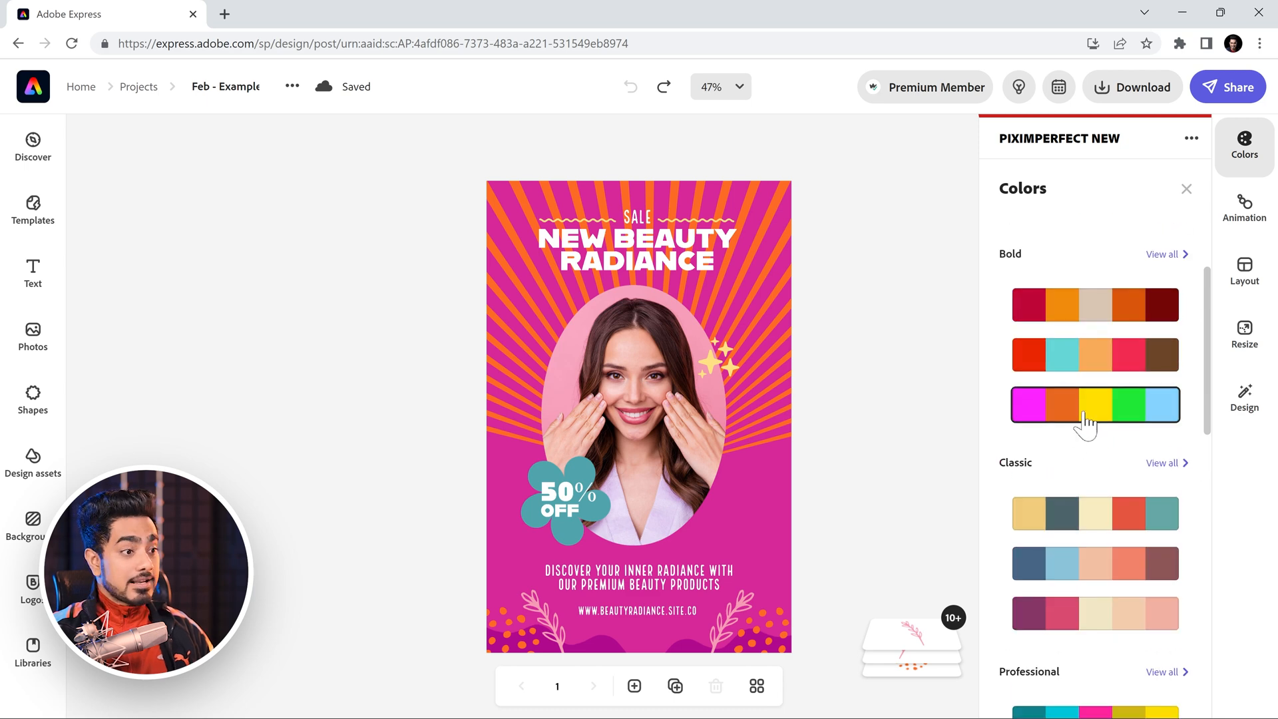
- Apply the bright Bold palette and shuffle the poster's colours a few times
click(1088, 420)
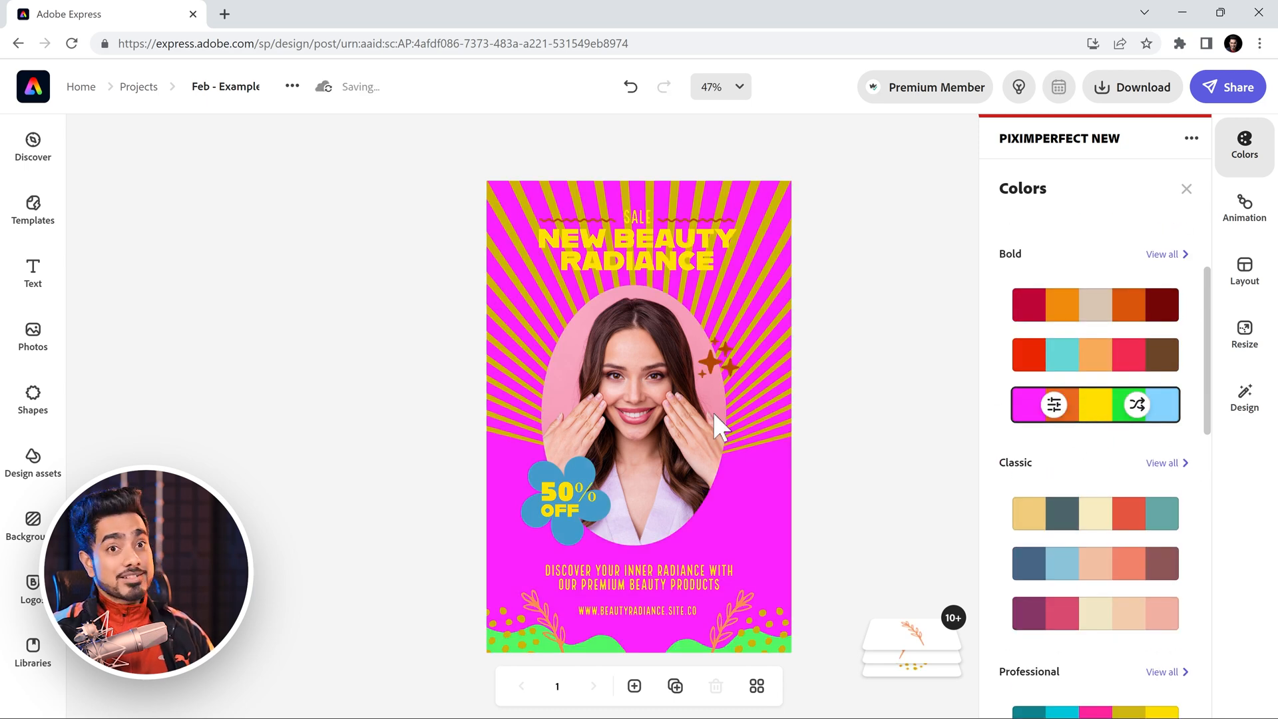
click(1140, 408)
click(1141, 407)
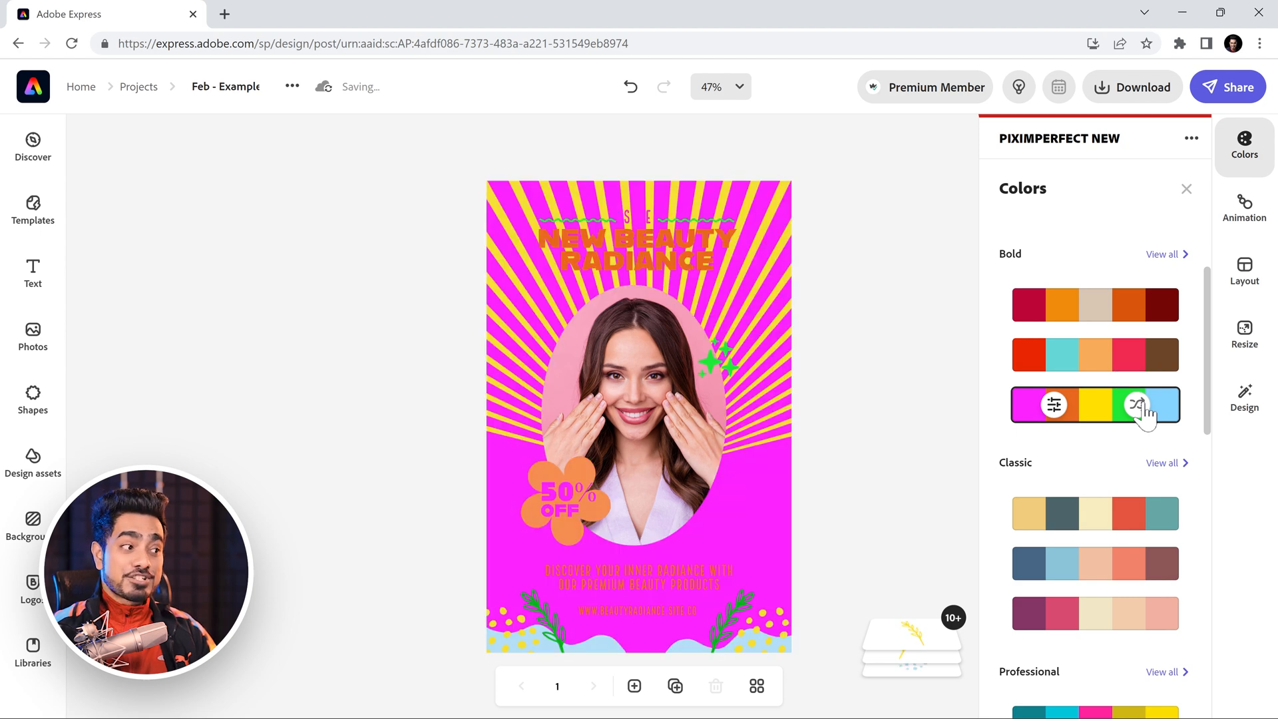
click(1141, 408)
scroll(1141, 402, up, 3)
text(fres)
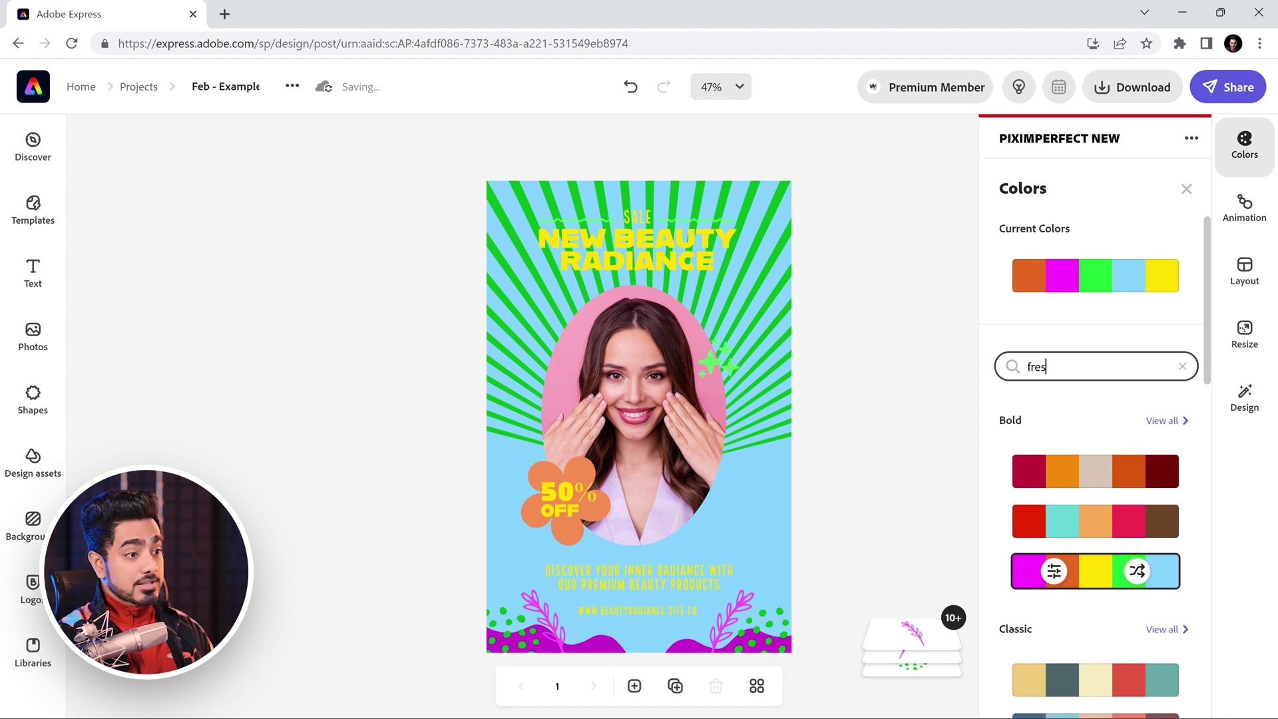
text(h)
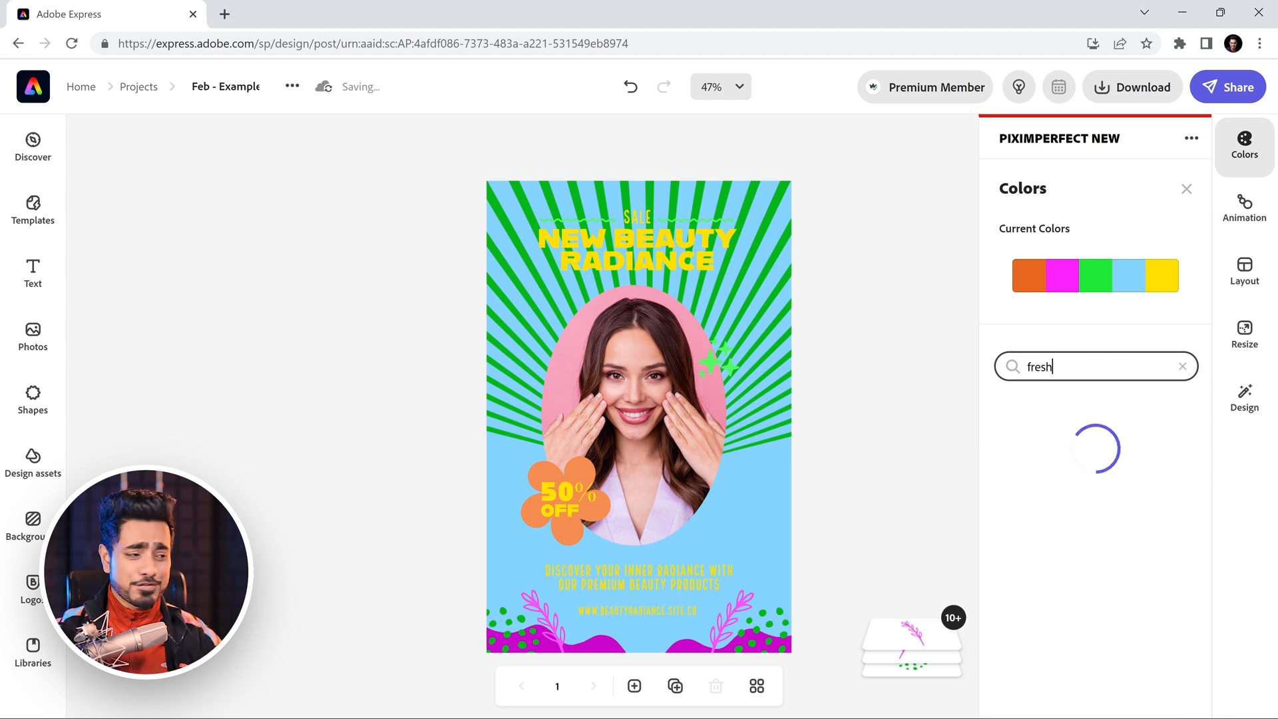
scroll(1102, 434, down, 5)
scroll(1101, 433, down, 2)
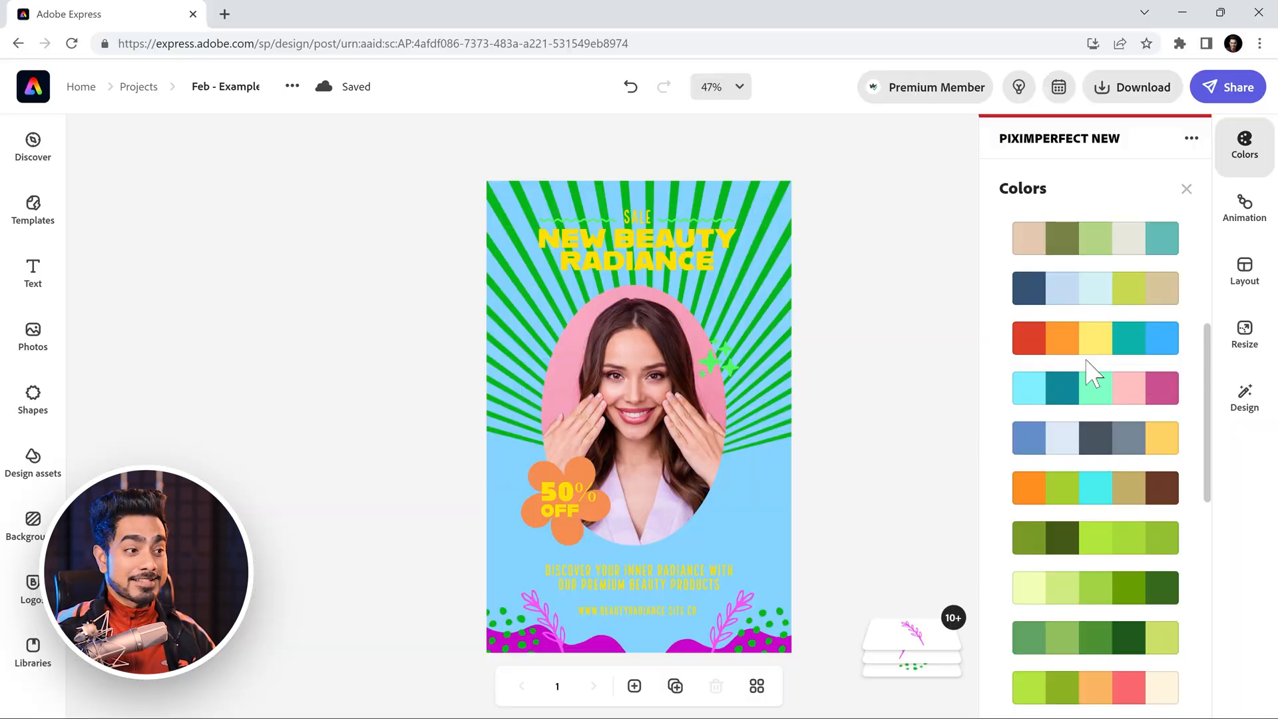
- Apply a 'fresh' palette and shuffle to a red background with blue rays
click(1092, 345)
click(1138, 339)
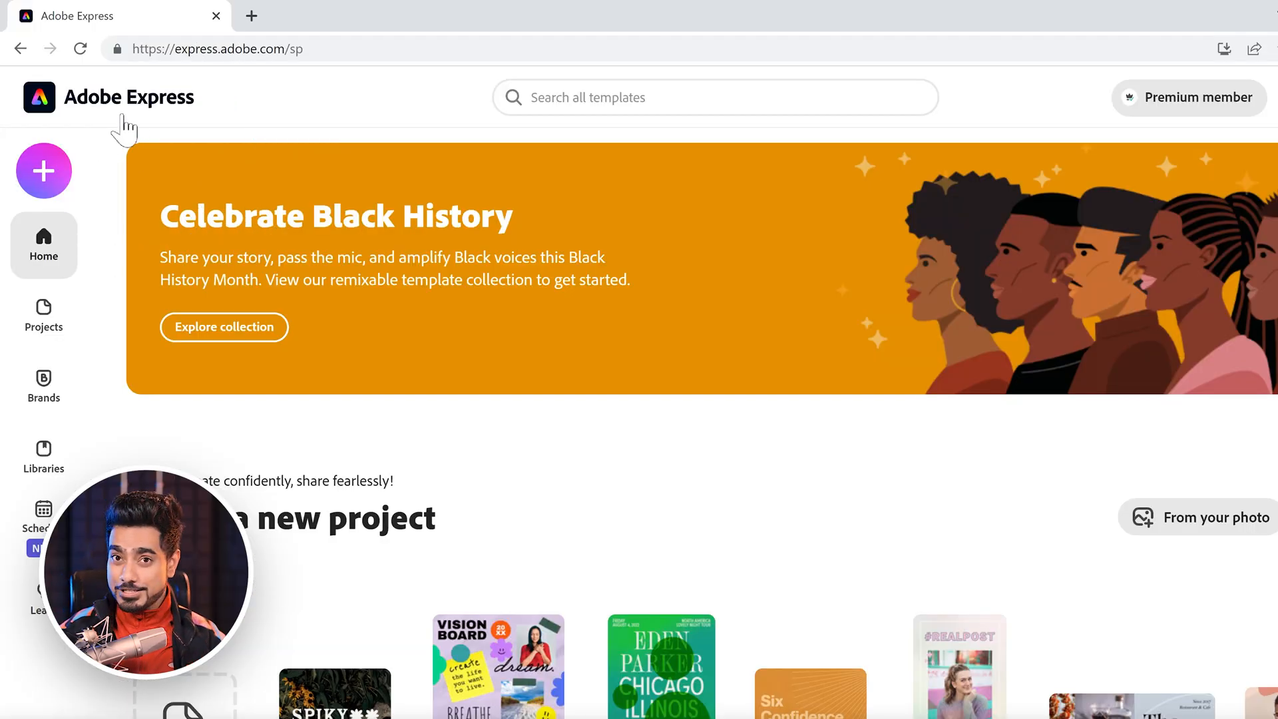
- Search templates for 'skincare product sale', then narrow the query to 'skincare product'
click(715, 97)
text(skincare product sake)
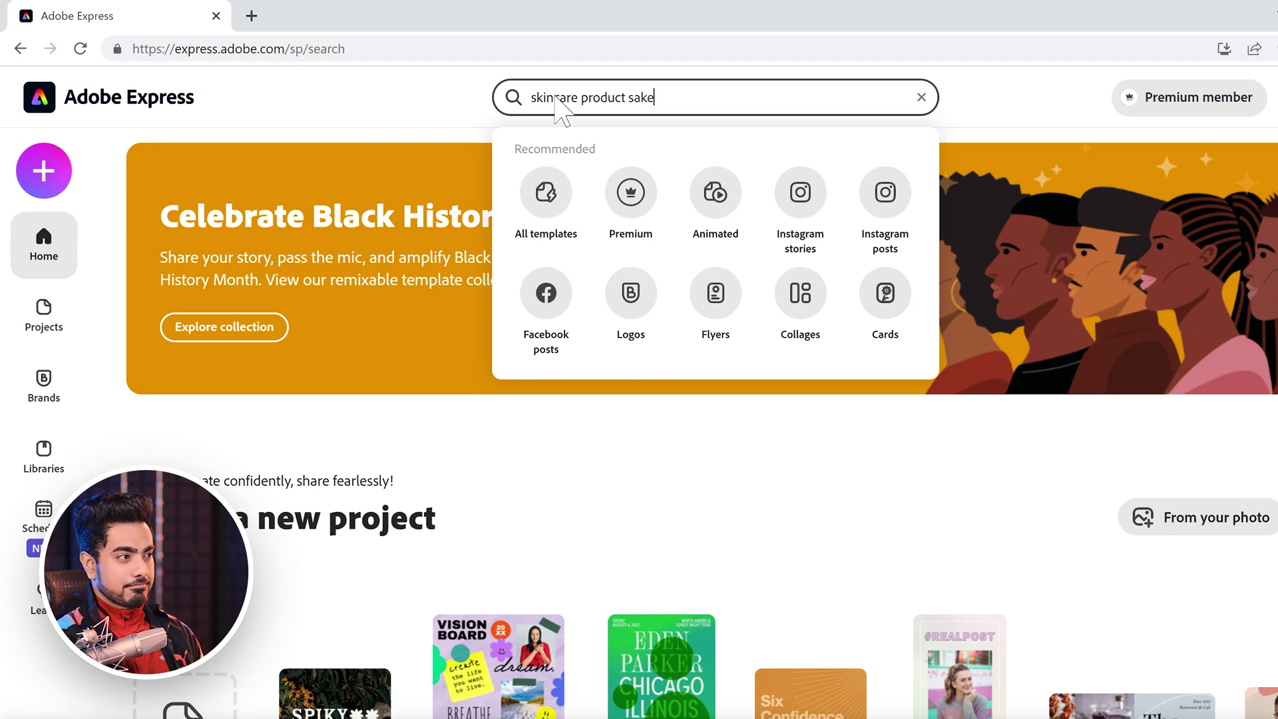
key(Return)
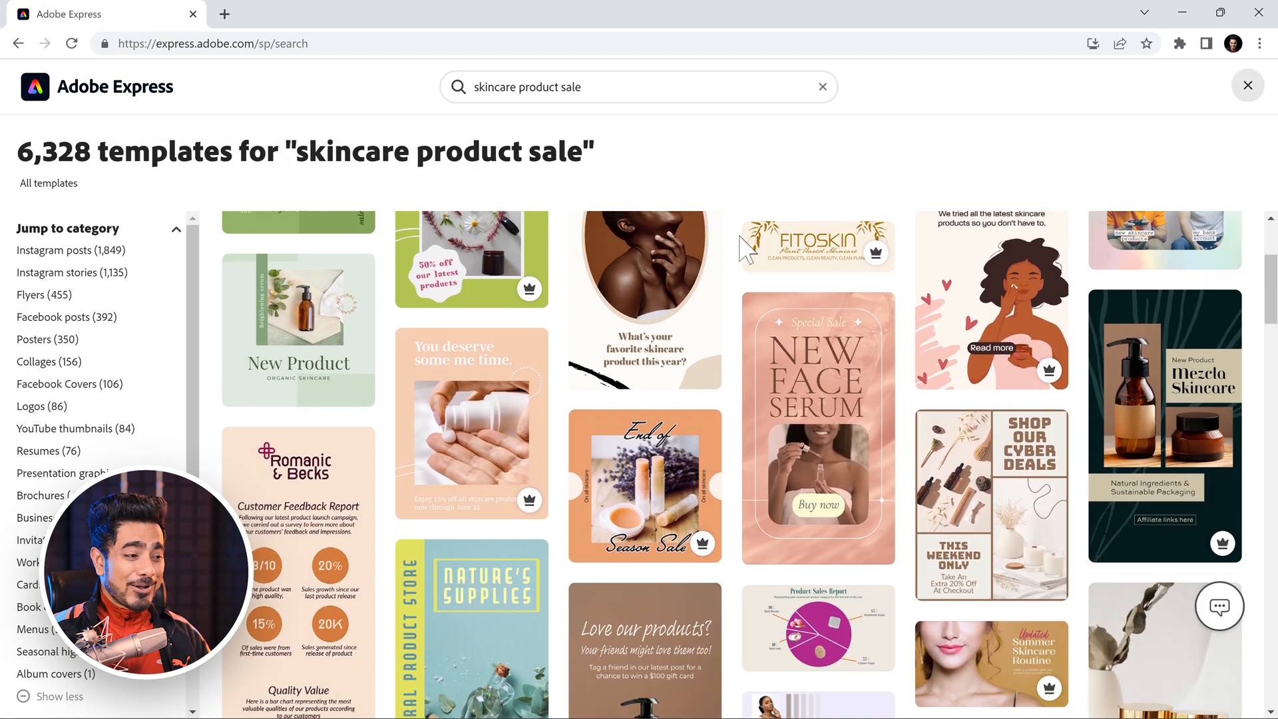
scroll(741, 255, down, 2)
scroll(742, 259, down, 3)
scroll(741, 258, up, 6)
scroll(741, 258, up, 2)
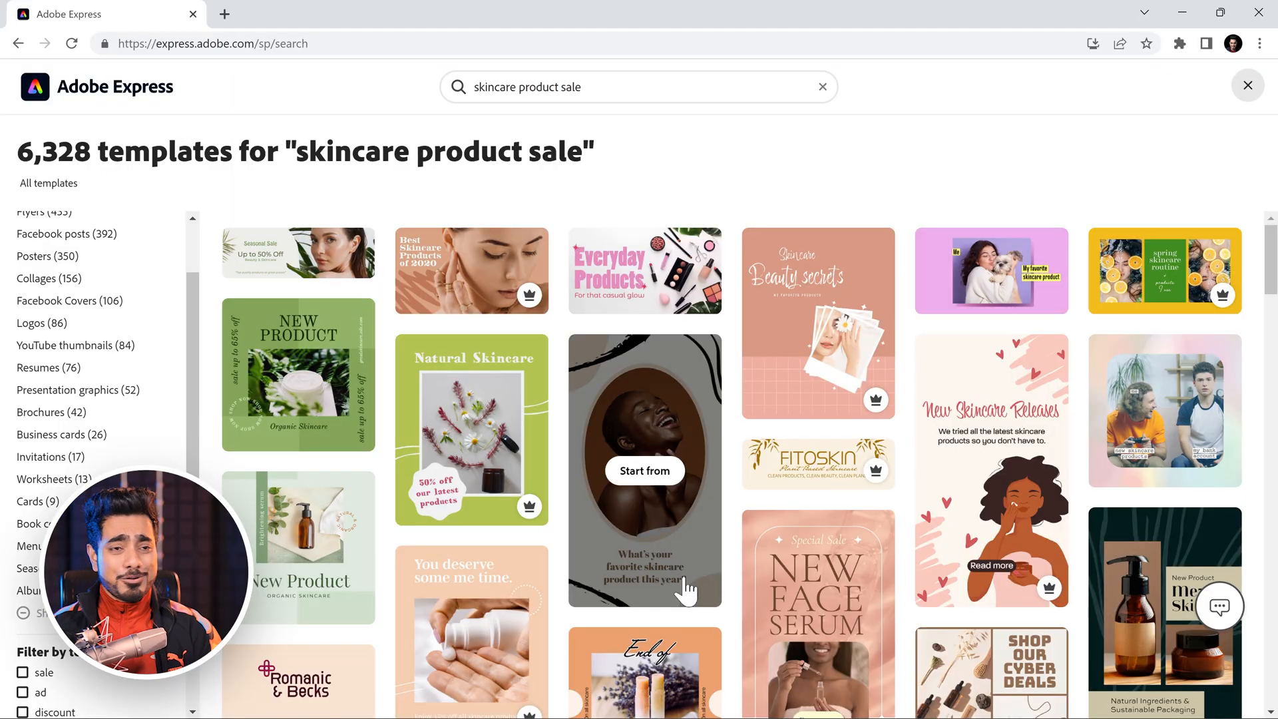
scroll(685, 589, down, 3)
scroll(669, 519, down, 3)
scroll(670, 519, down, 3)
scroll(677, 544, up, 1)
scroll(678, 547, up, 10)
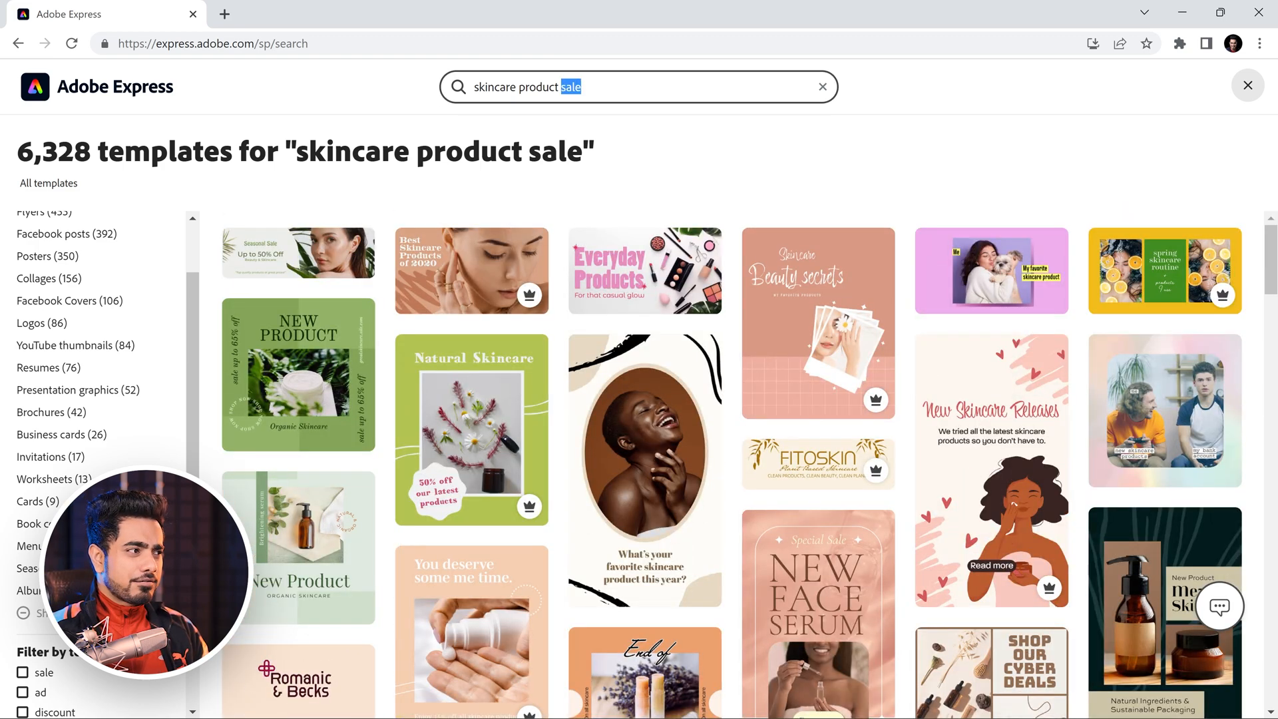
key(BackSpace)
key(Return)
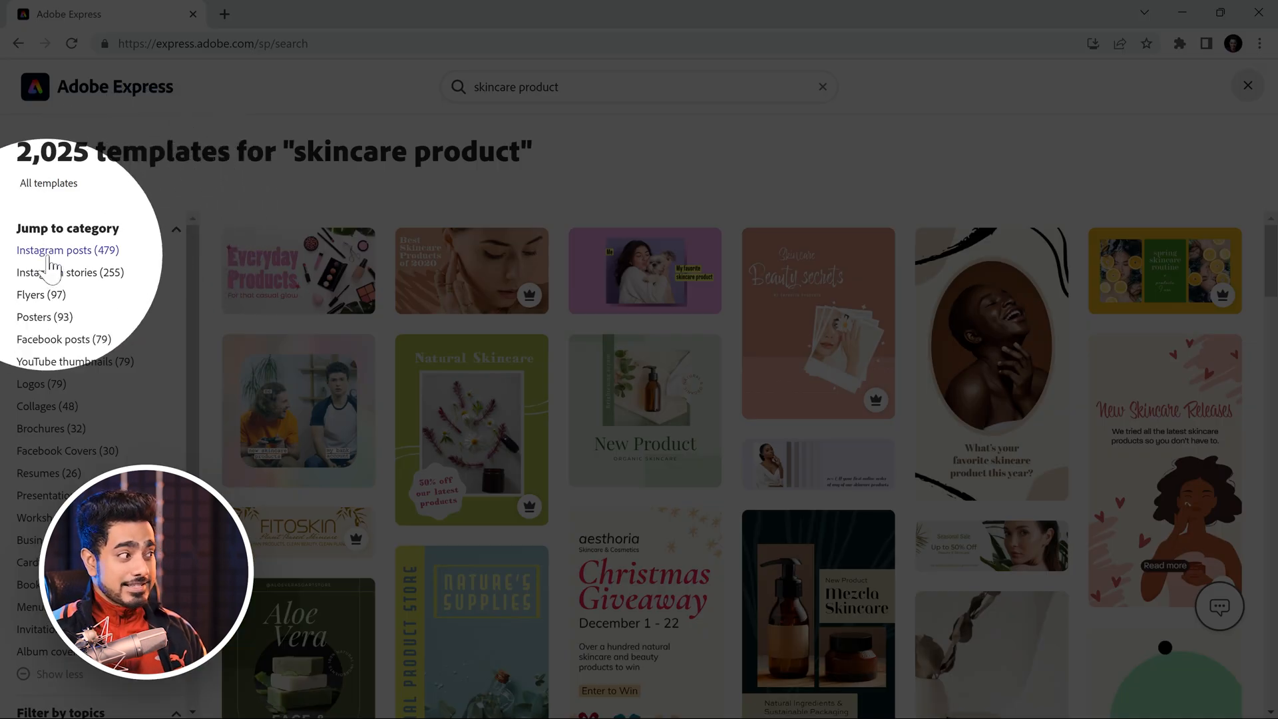
- Filter to Instagram posts and start a design from the New Product template
click(53, 255)
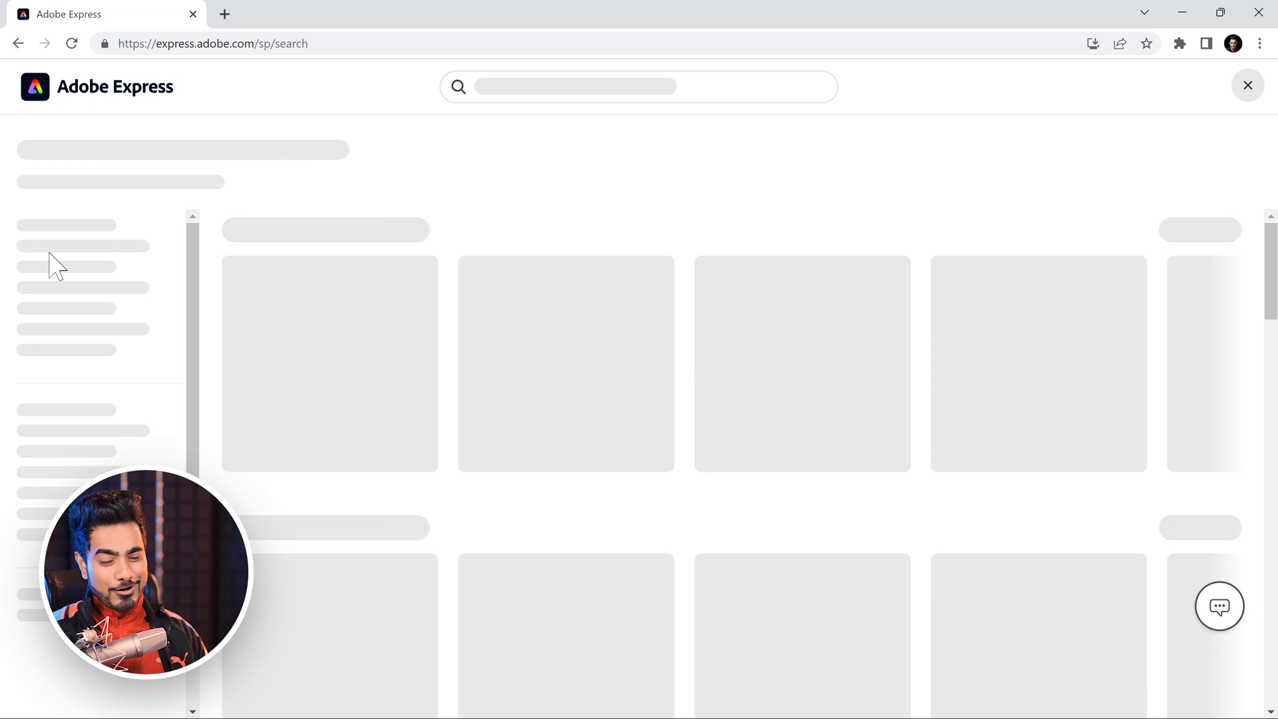
scroll(965, 340, down, 5)
scroll(966, 340, down, 5)
scroll(999, 370, down, 3)
scroll(969, 359, down, 3)
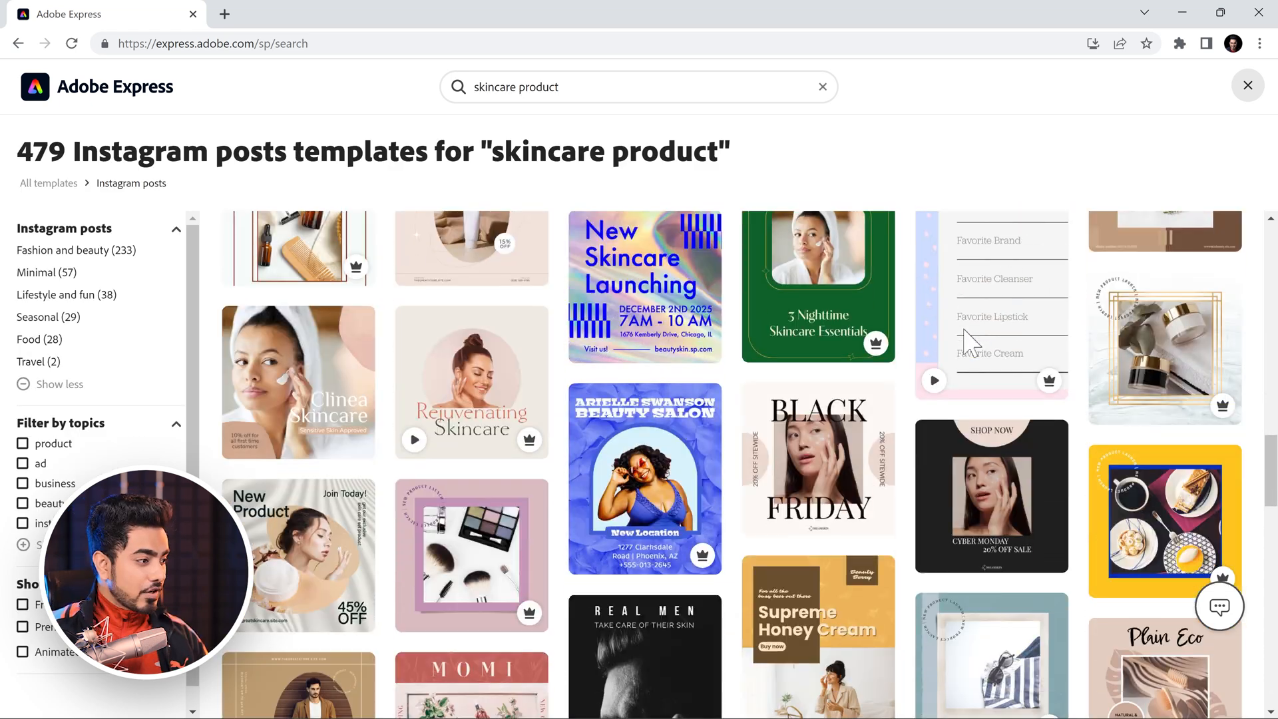
click(300, 471)
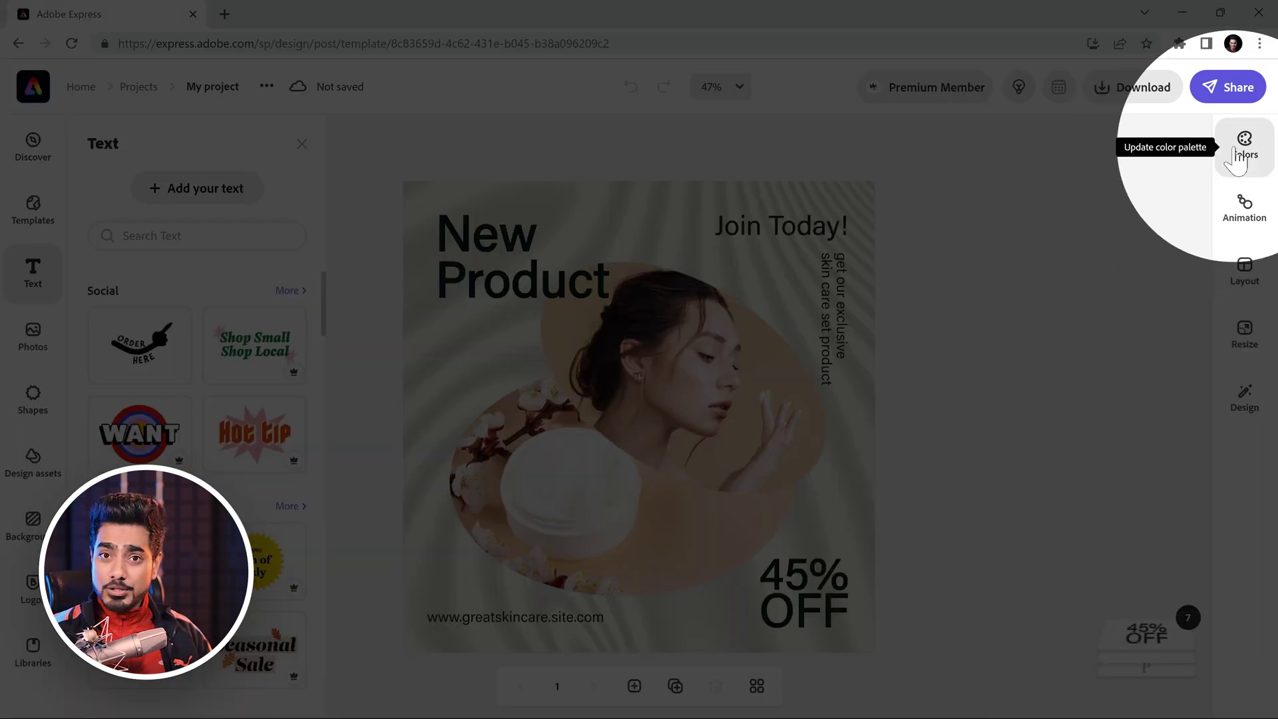
- Search Colors for 'luxury' and apply a luxury palette, turning the text crimson
click(1239, 154)
text(luxur)
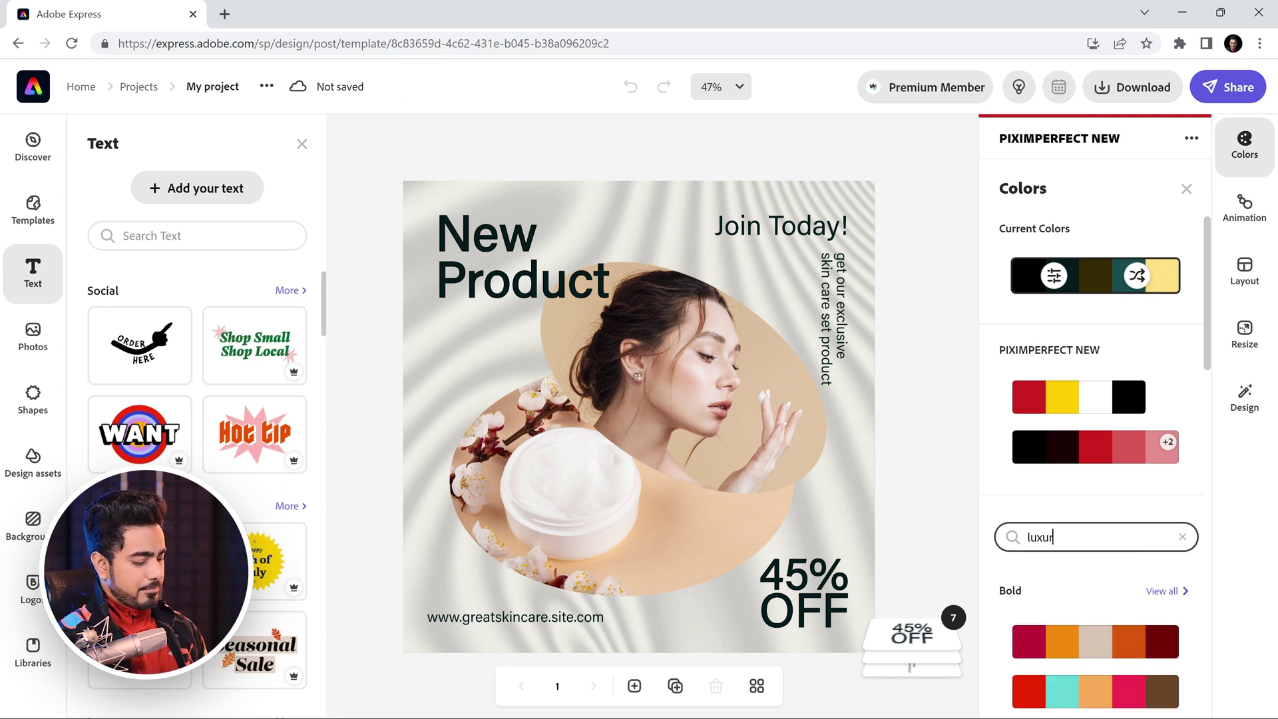
text(y)
key(Return)
click(1104, 545)
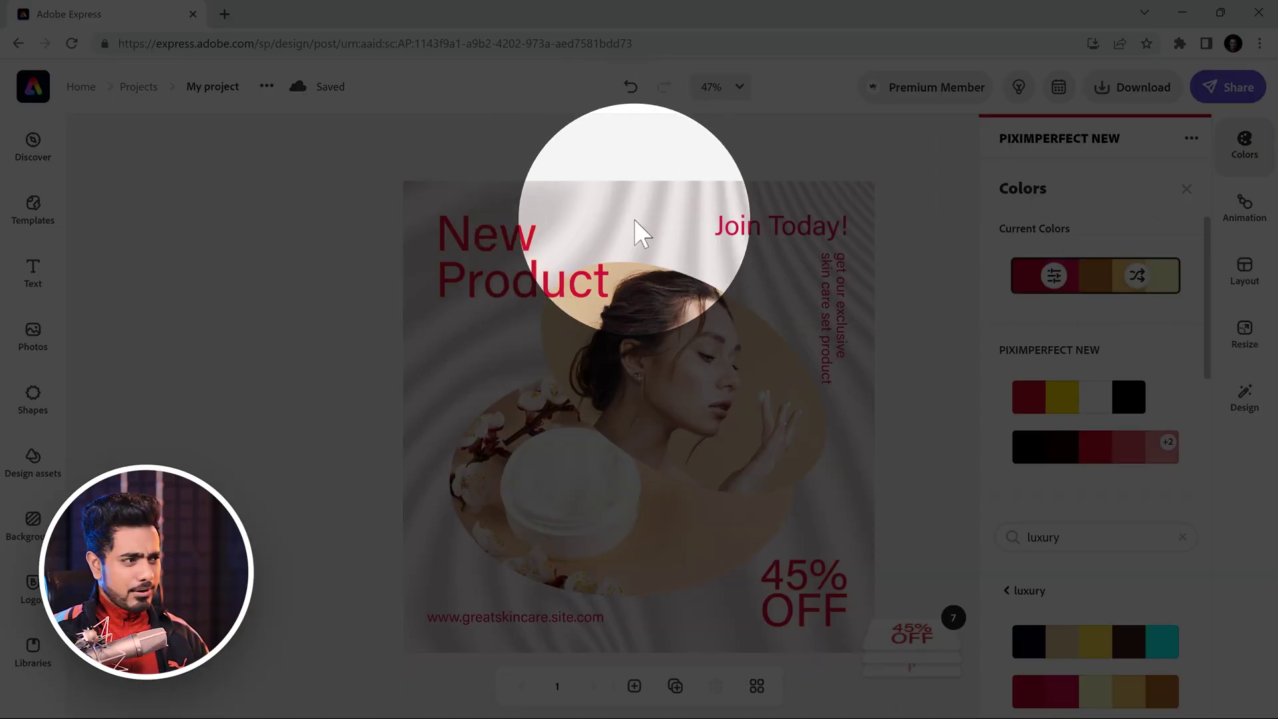
- Apply the Colorize filter to tint the wavy background image red
click(636, 220)
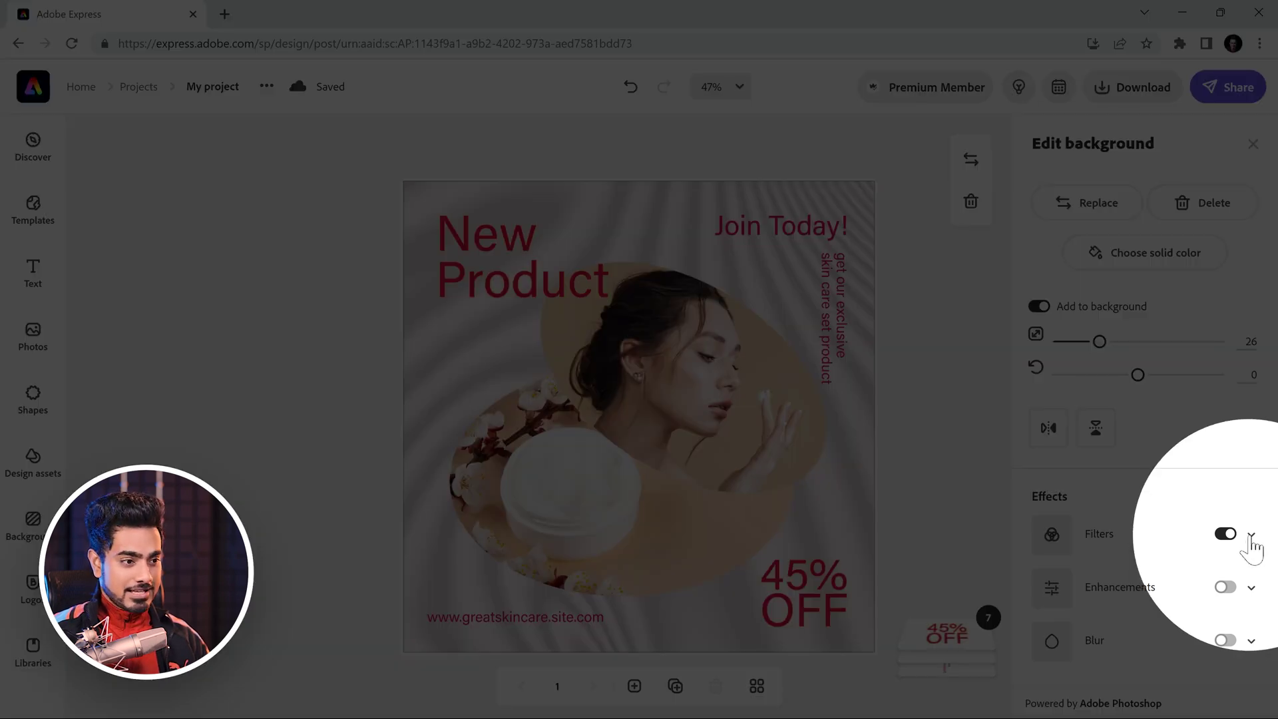
click(1253, 536)
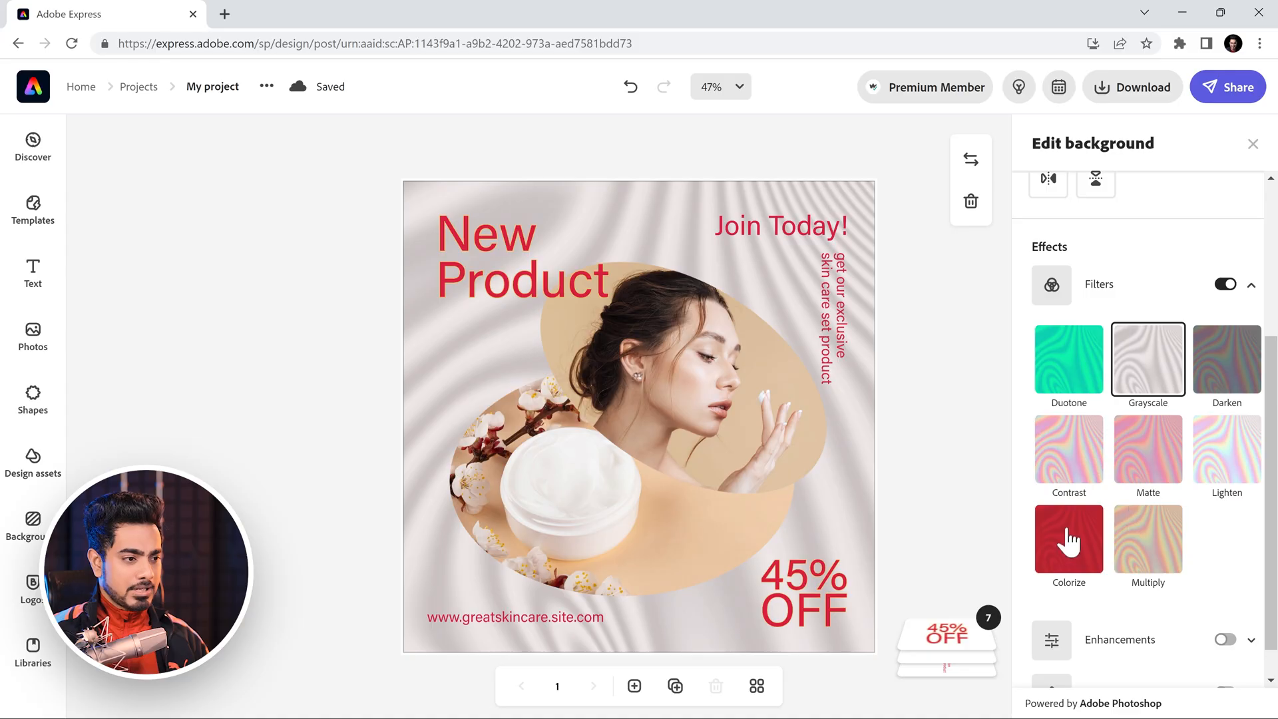
click(1068, 539)
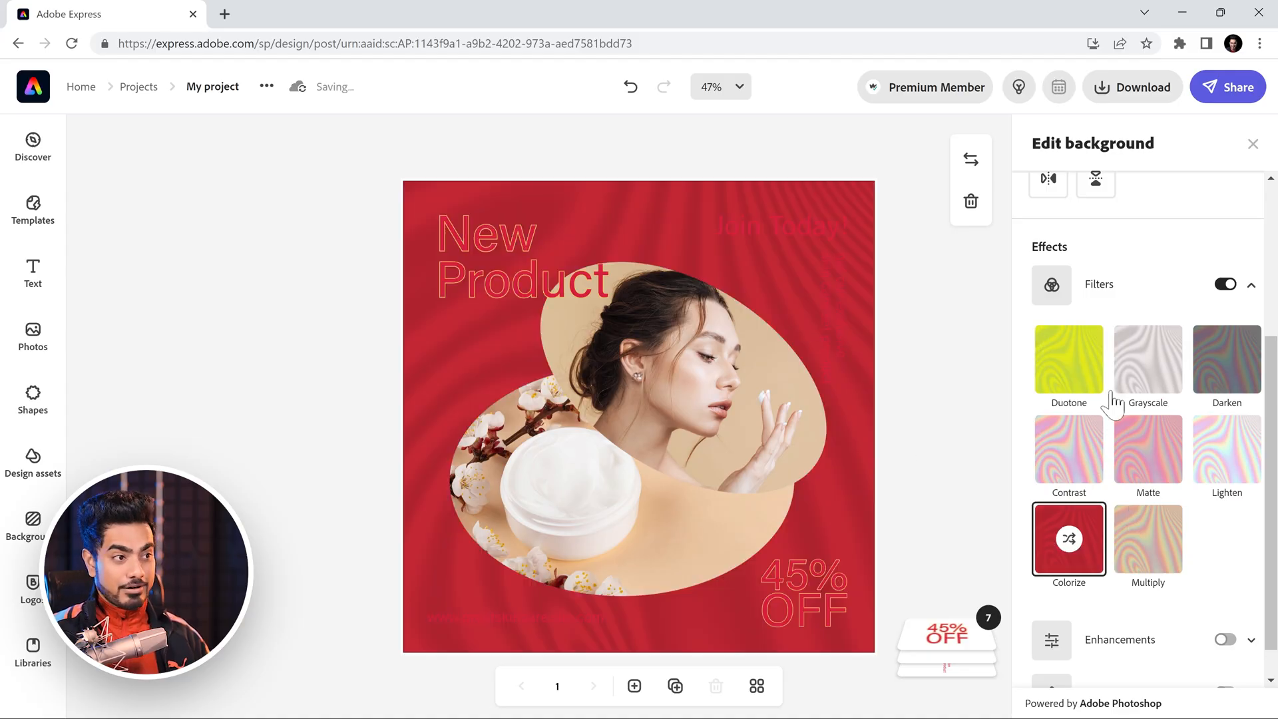
- Apply the red and cream luxury palette and shuffle the design's colours
click(1253, 144)
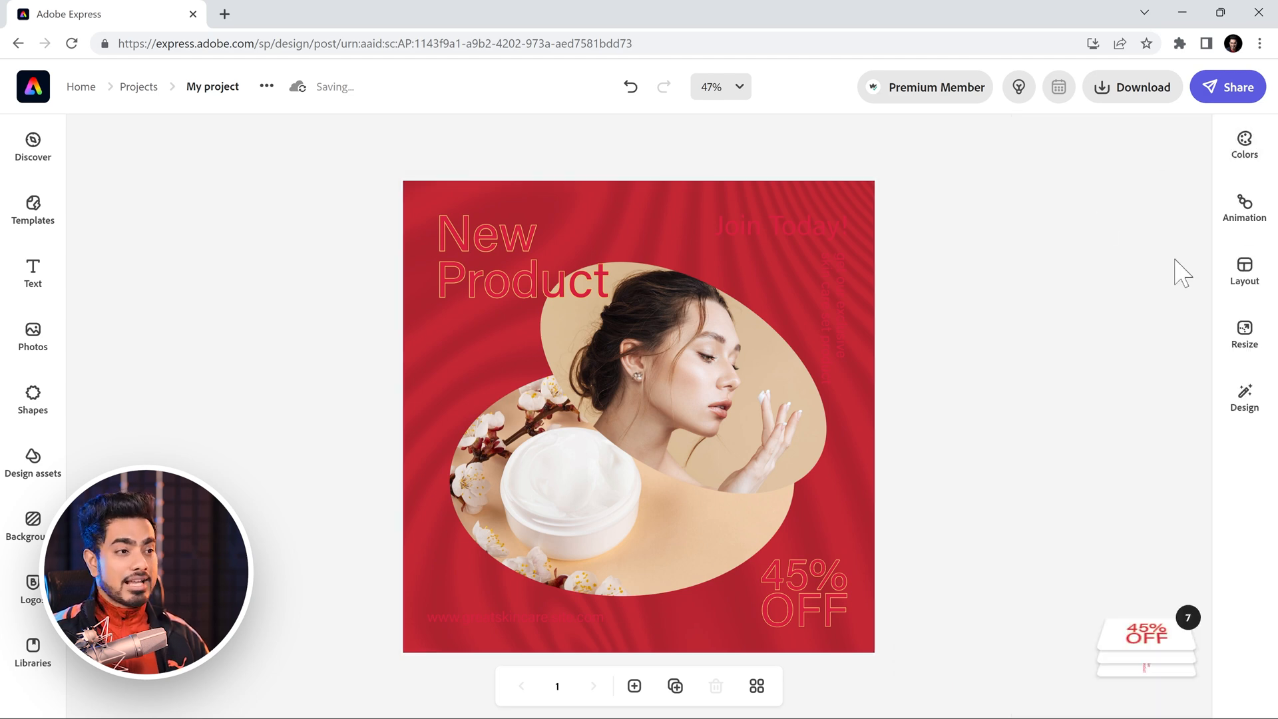
click(1246, 145)
click(1137, 443)
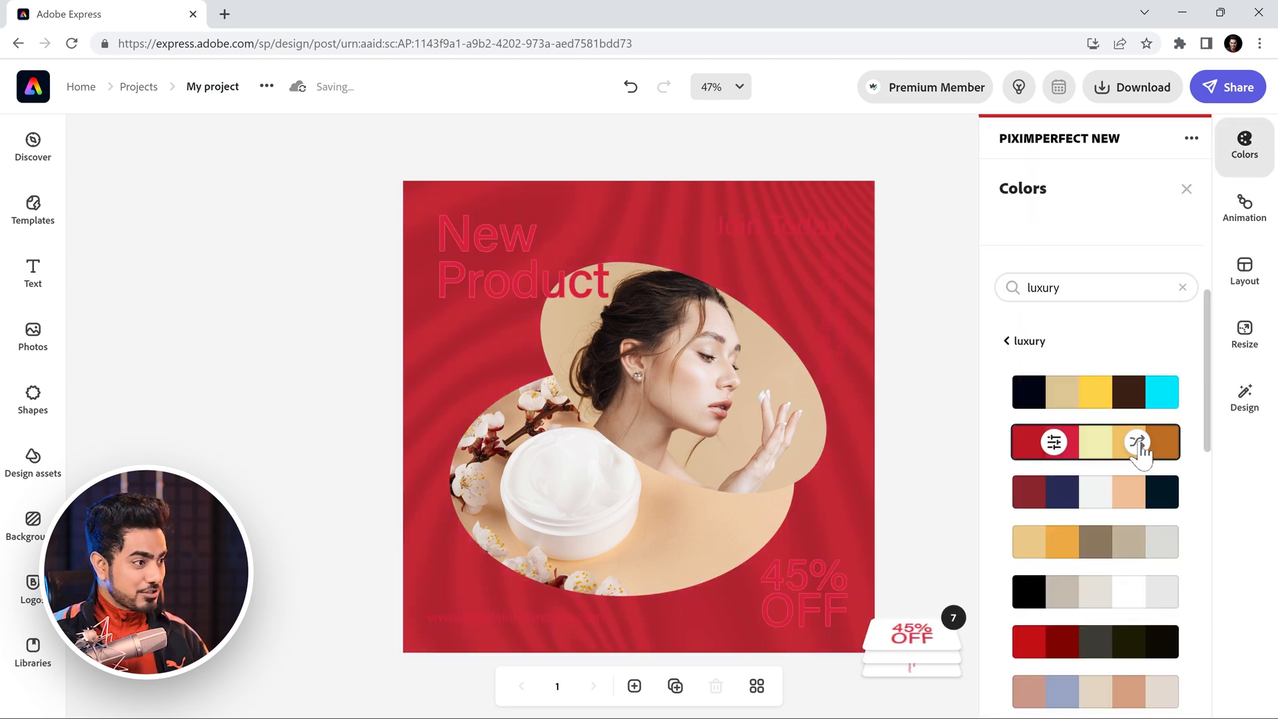
click(1137, 442)
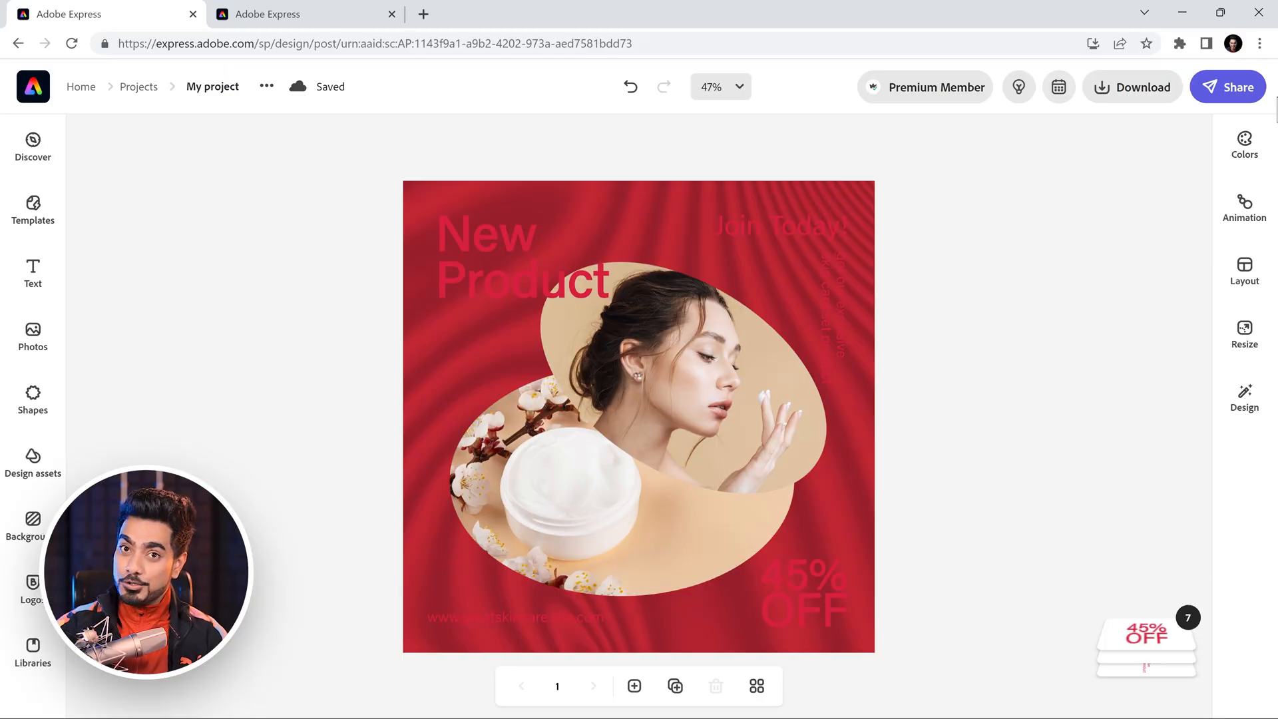
- Try the brand palette, shuffling through a yellow scheme and back to red
click(1246, 147)
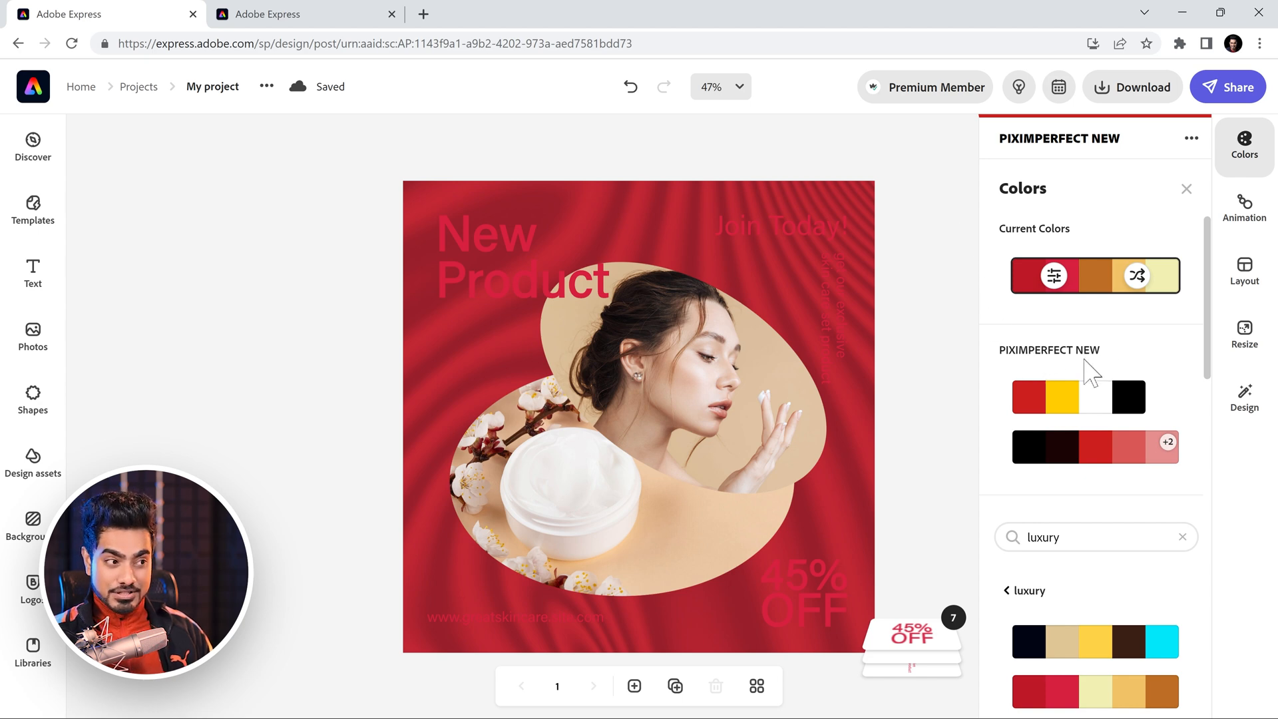
click(1096, 404)
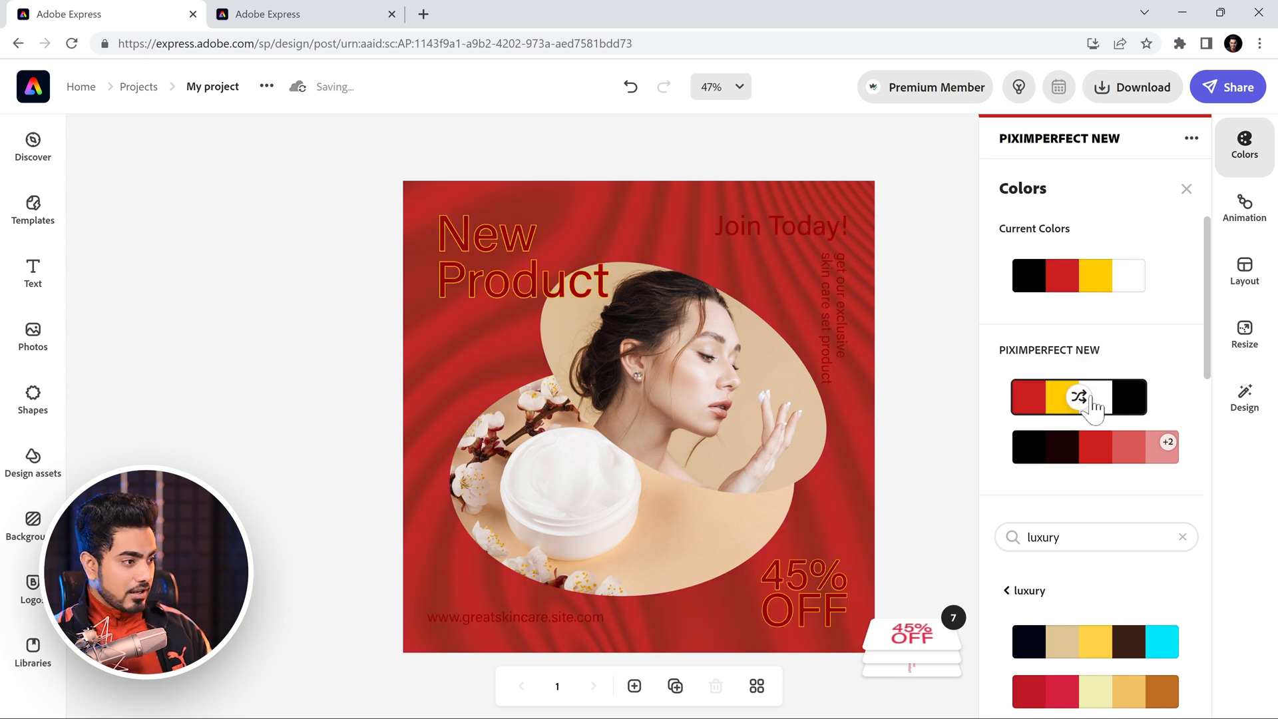
click(1089, 402)
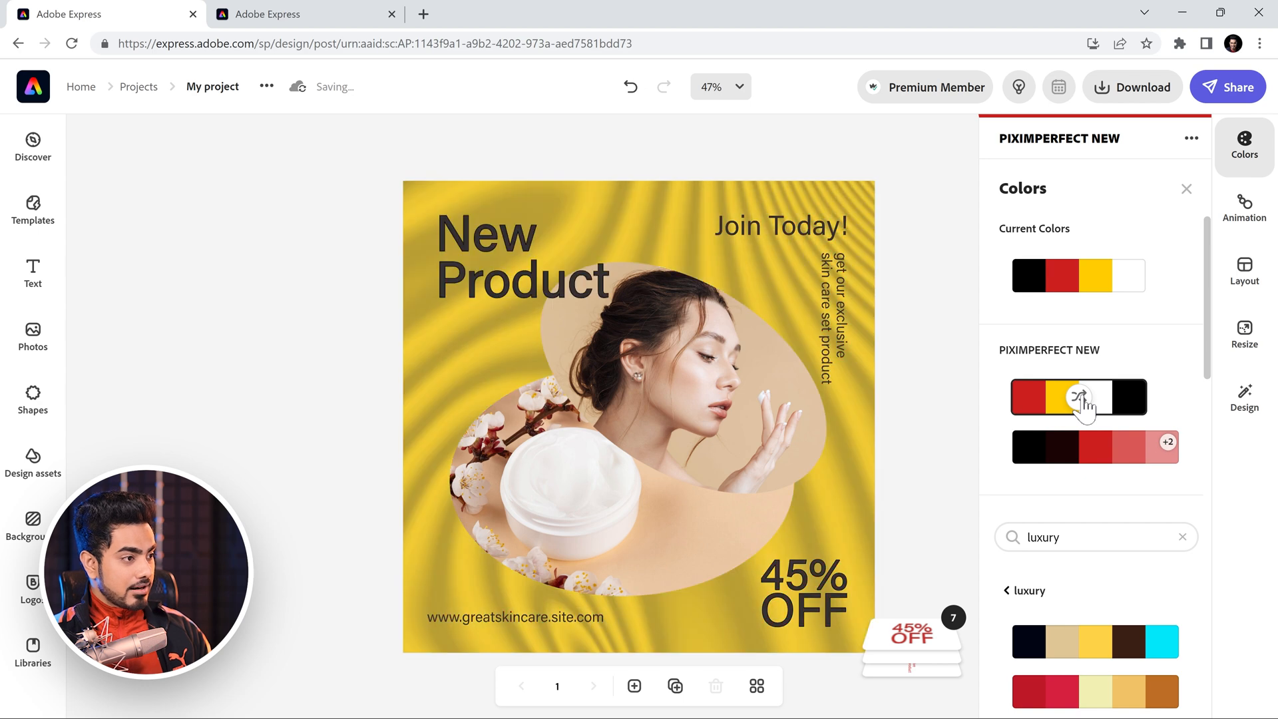
click(1084, 401)
click(1085, 403)
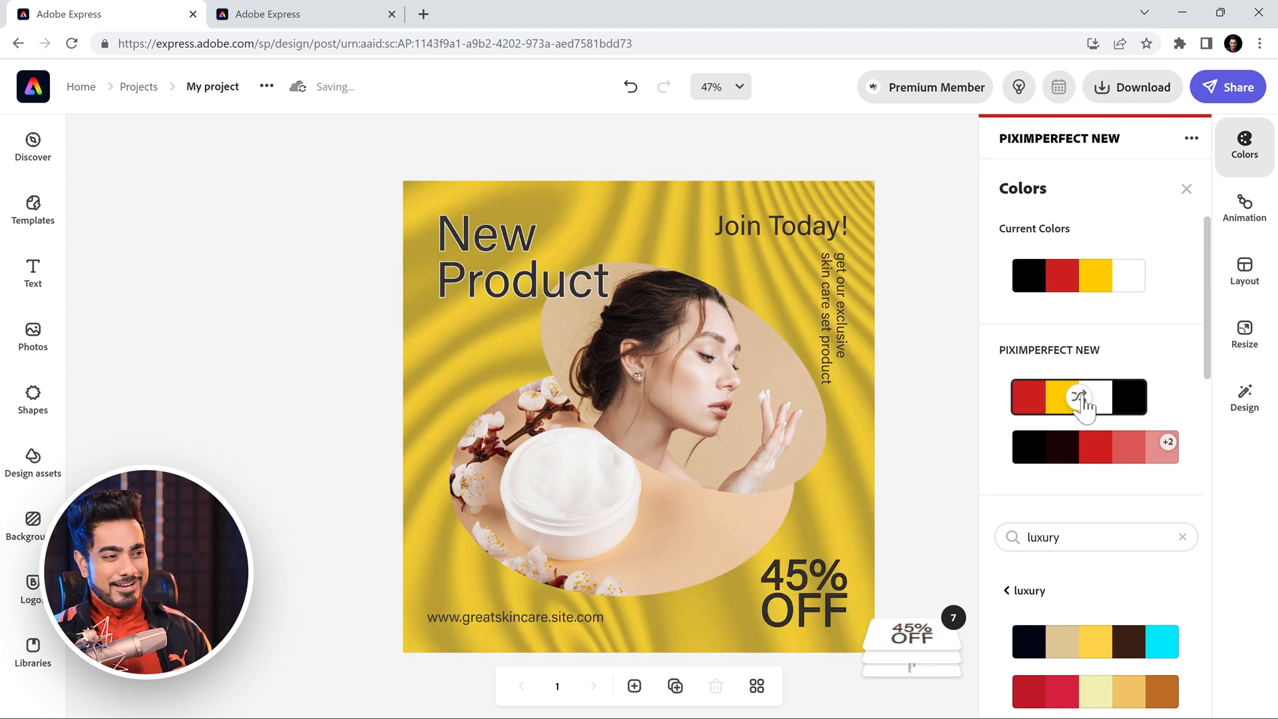
click(1083, 405)
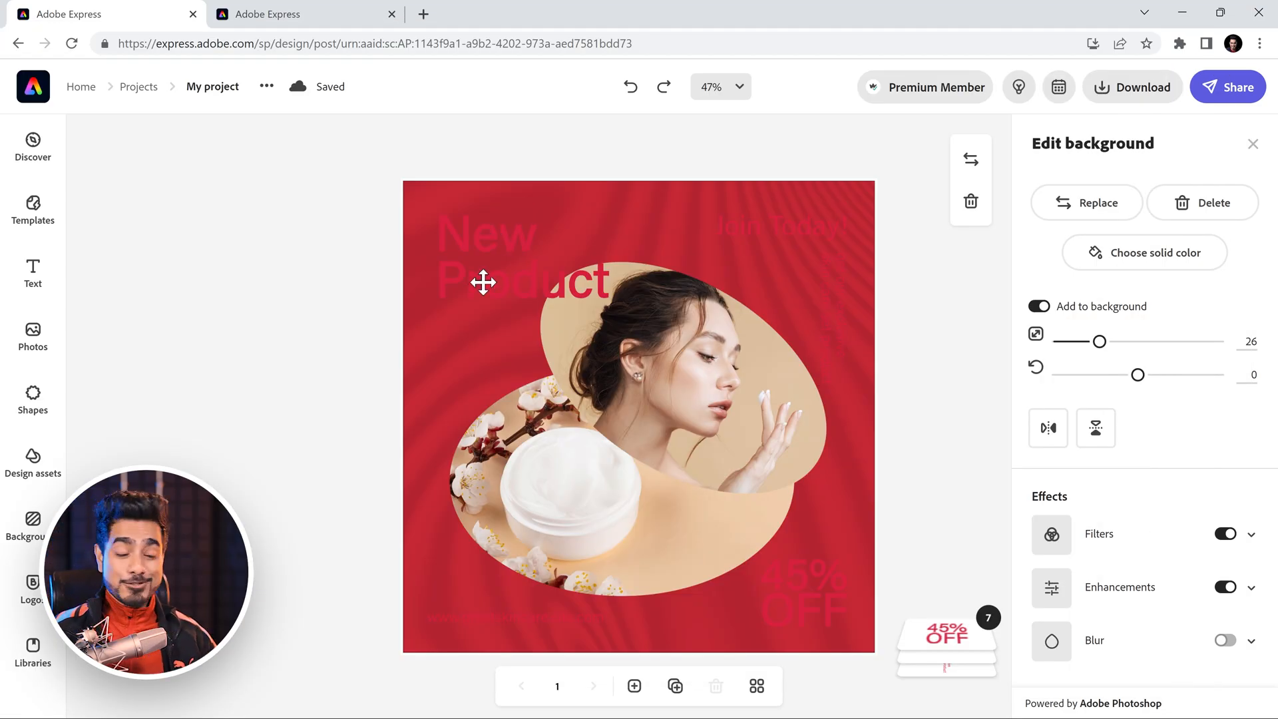
- Colour the New Product heading yellow #FFCC00 after trying light orange
click(517, 287)
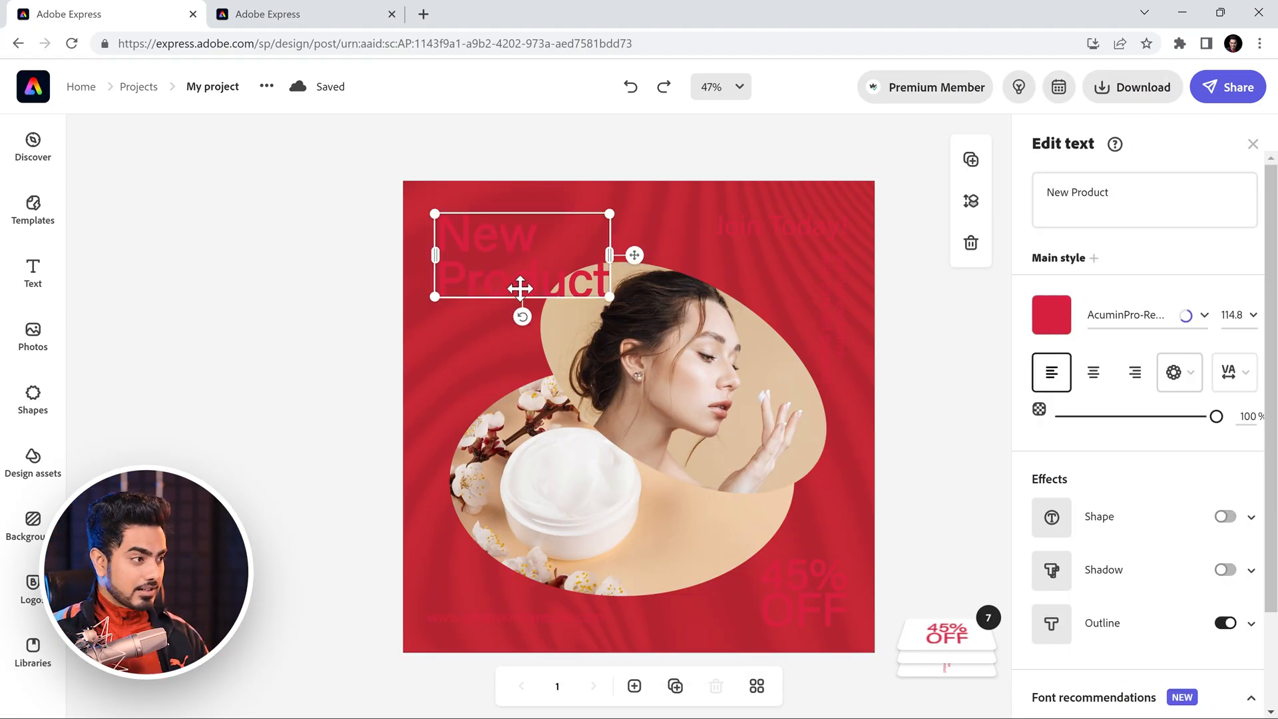
click(1053, 318)
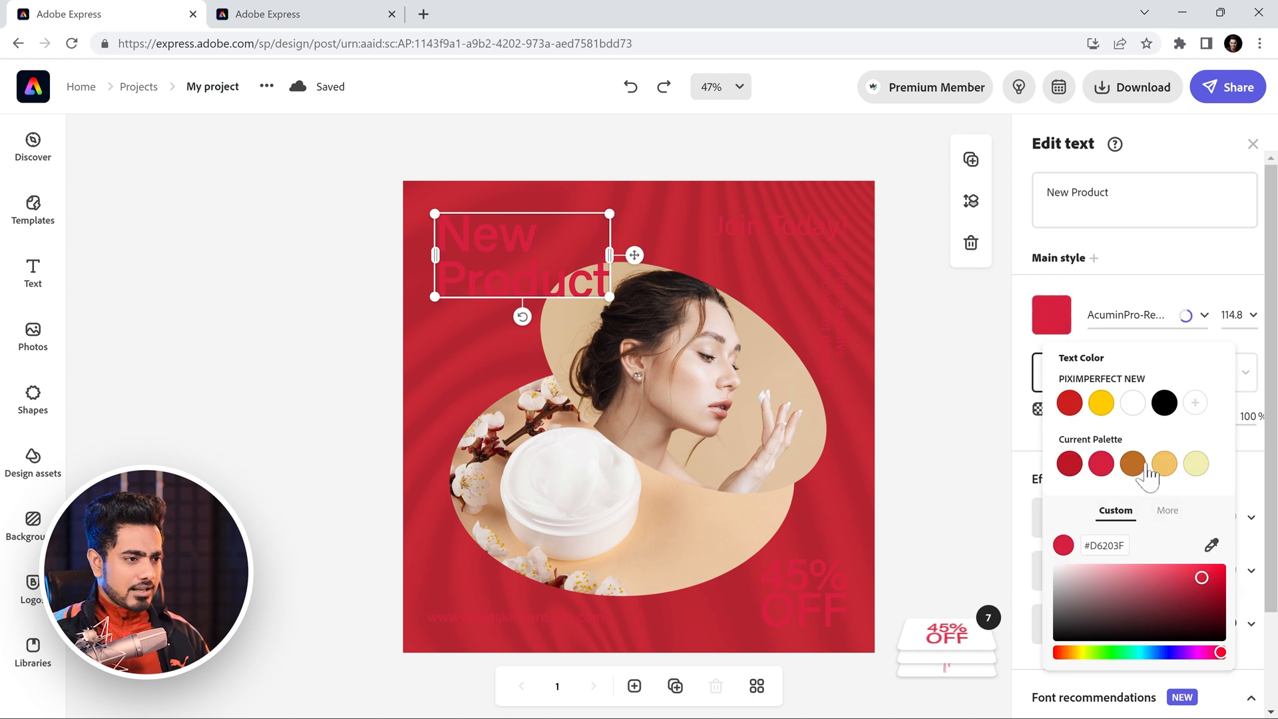
click(1102, 403)
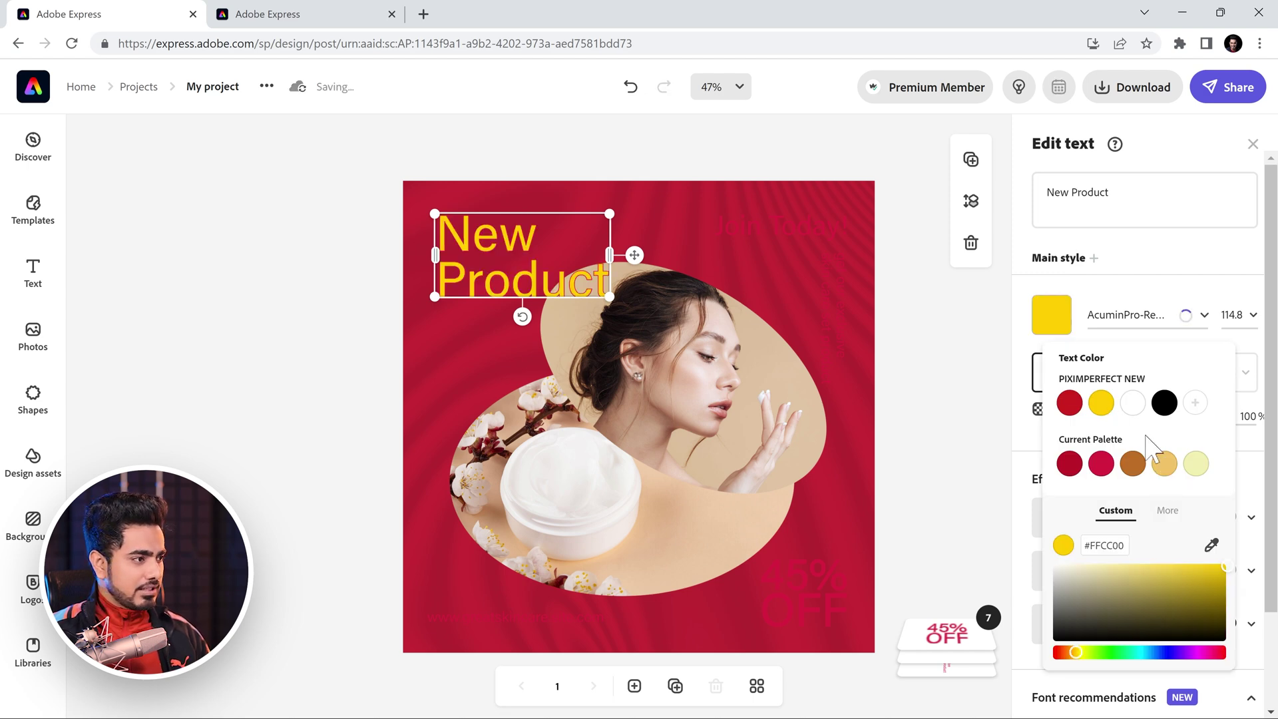
click(1164, 464)
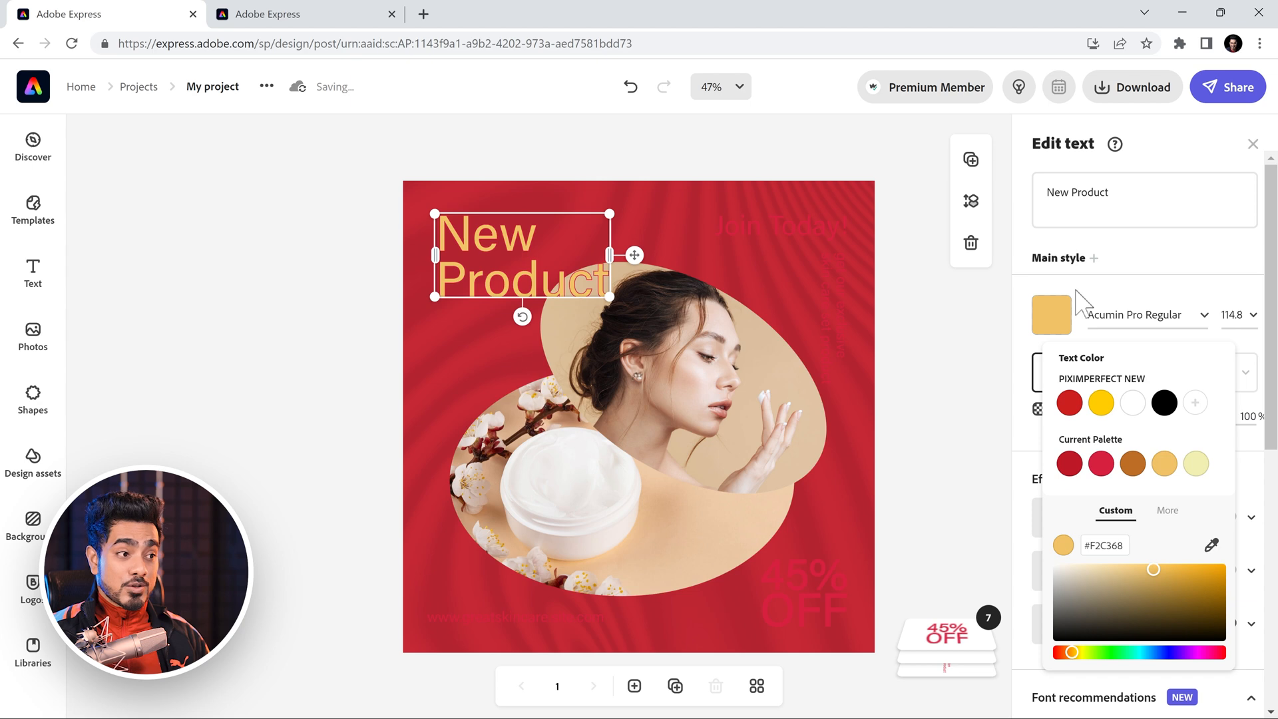
click(1102, 403)
click(1106, 287)
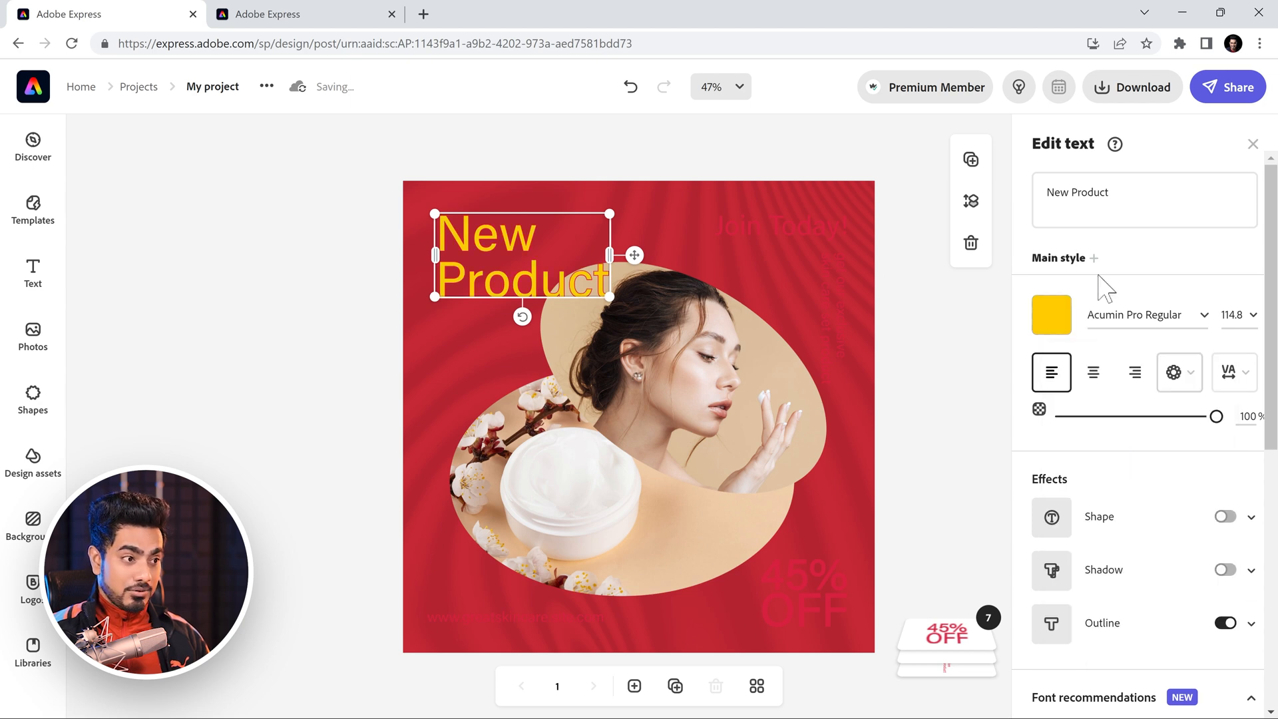
scroll(1169, 479, down, 1)
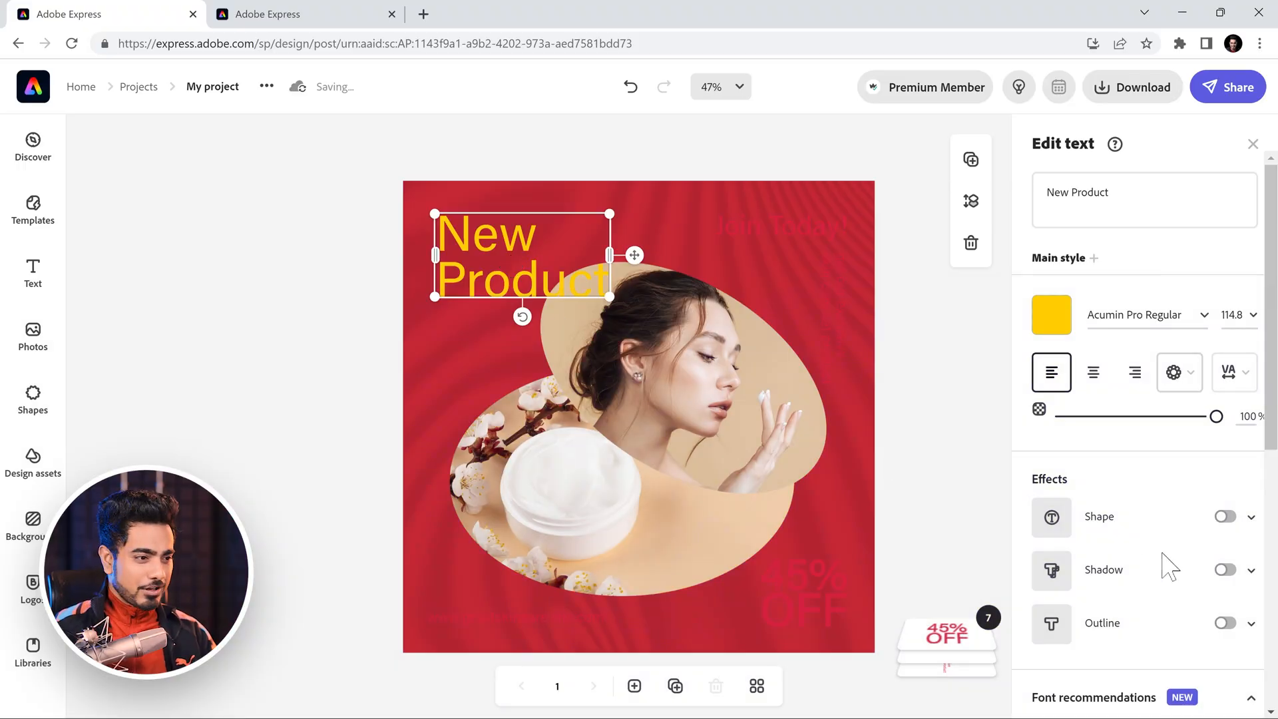
scroll(1168, 559, down, 4)
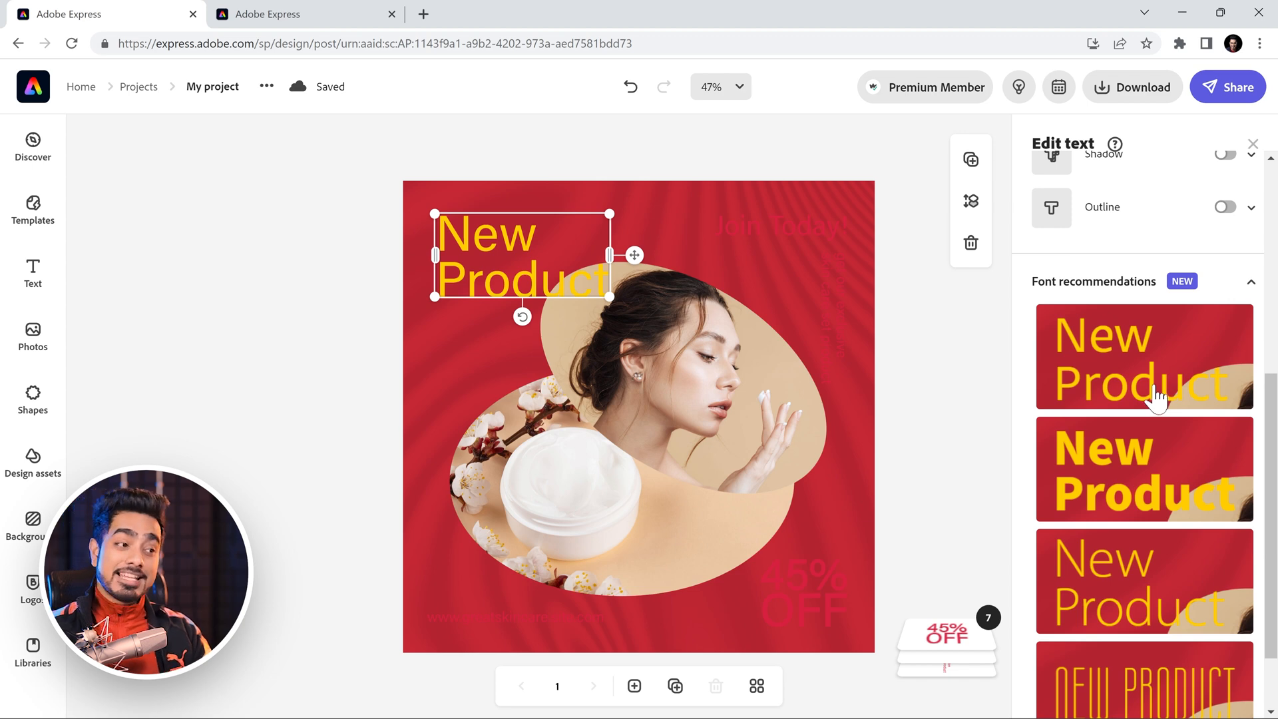
scroll(1157, 395, down, 1)
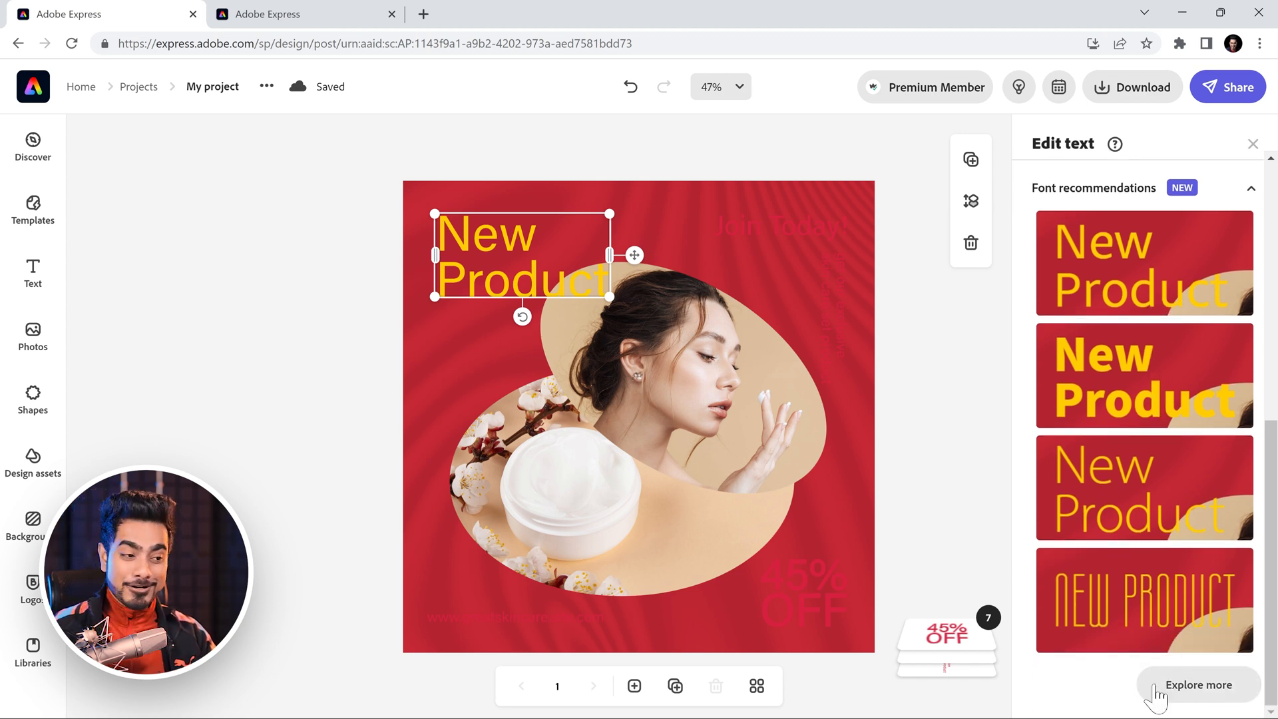
- Browse more recommended fonts and the Similar fonts suggestions for the heading
click(1186, 690)
scroll(1156, 350, down, 5)
scroll(1156, 380, down, 2)
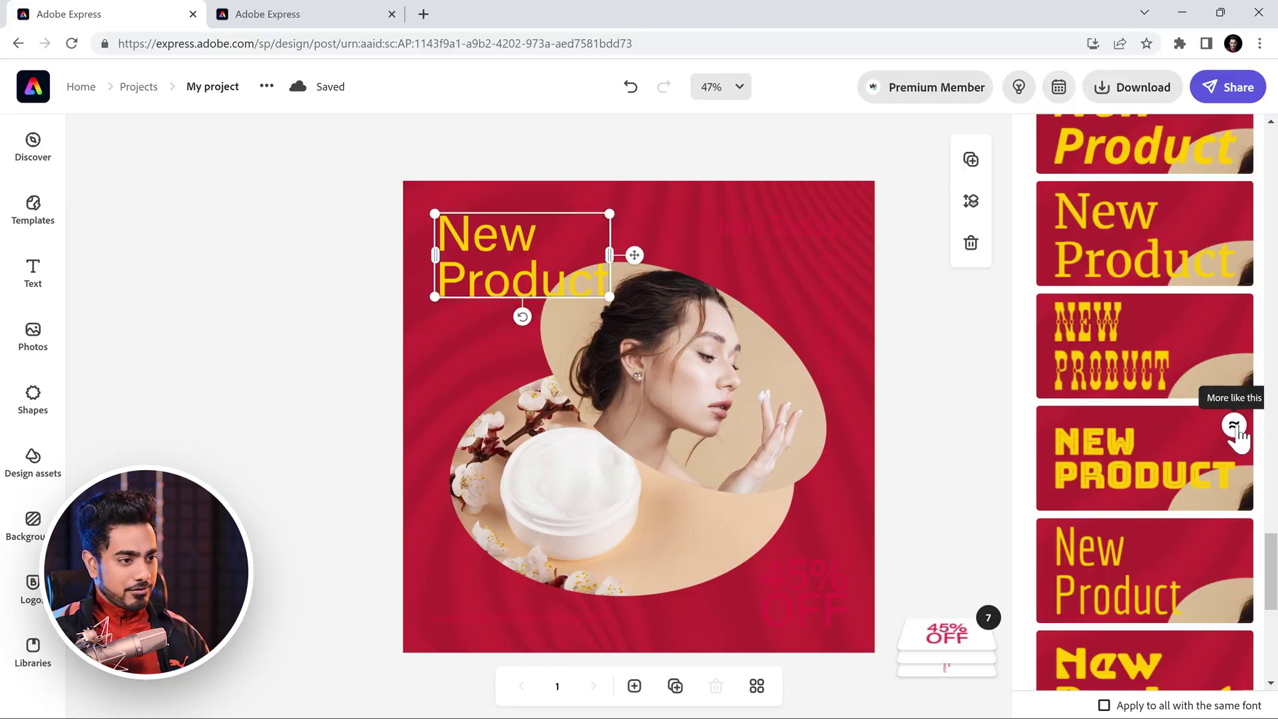
click(1235, 427)
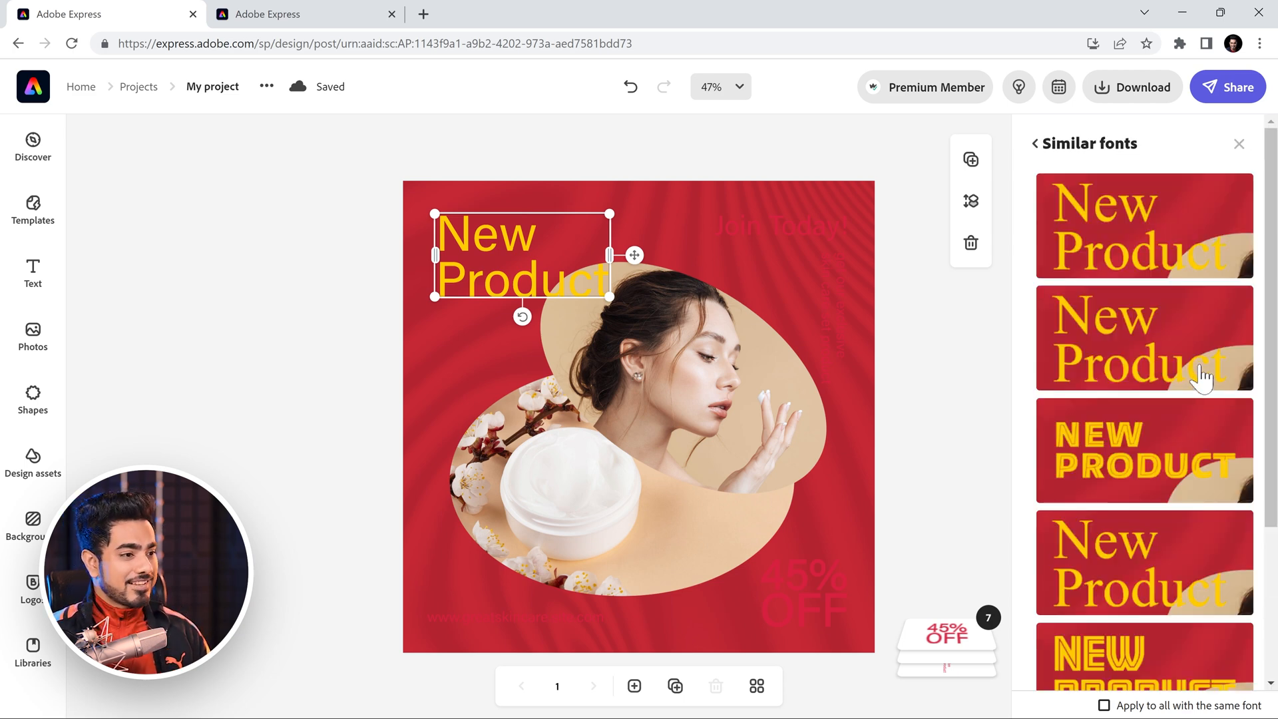
scroll(1178, 415, down, 1)
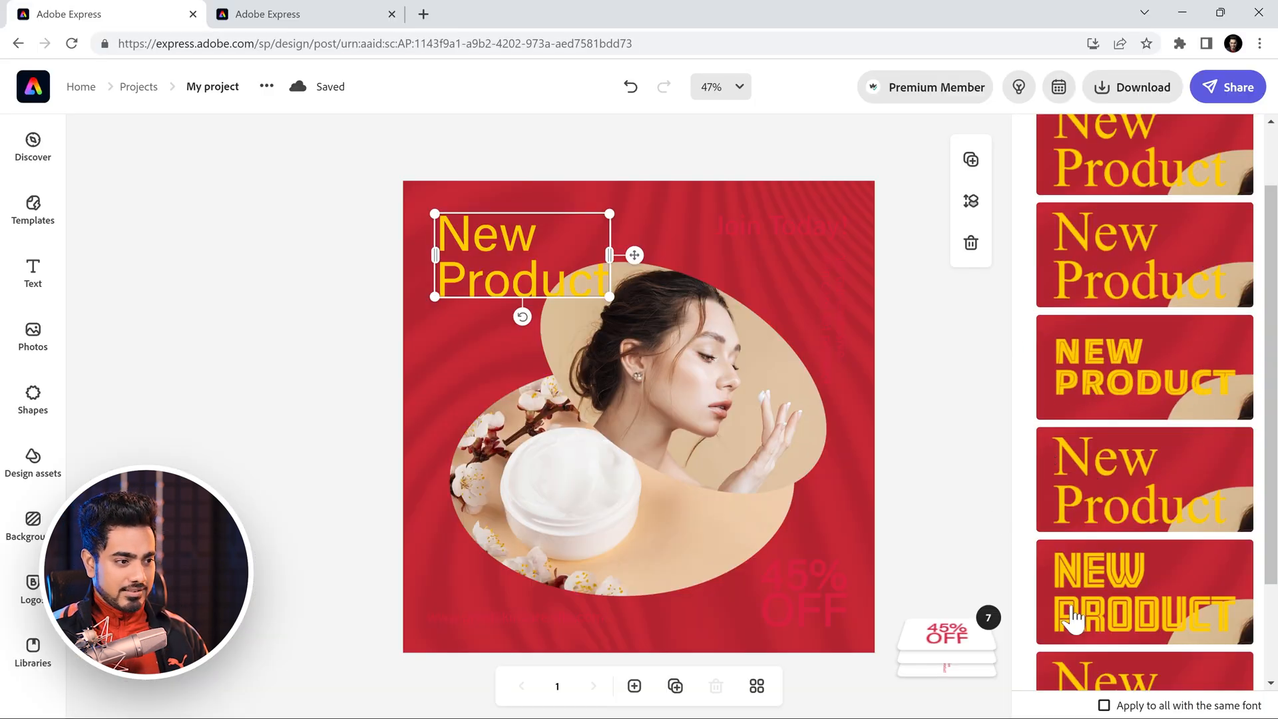
scroll(1117, 608, down, 2)
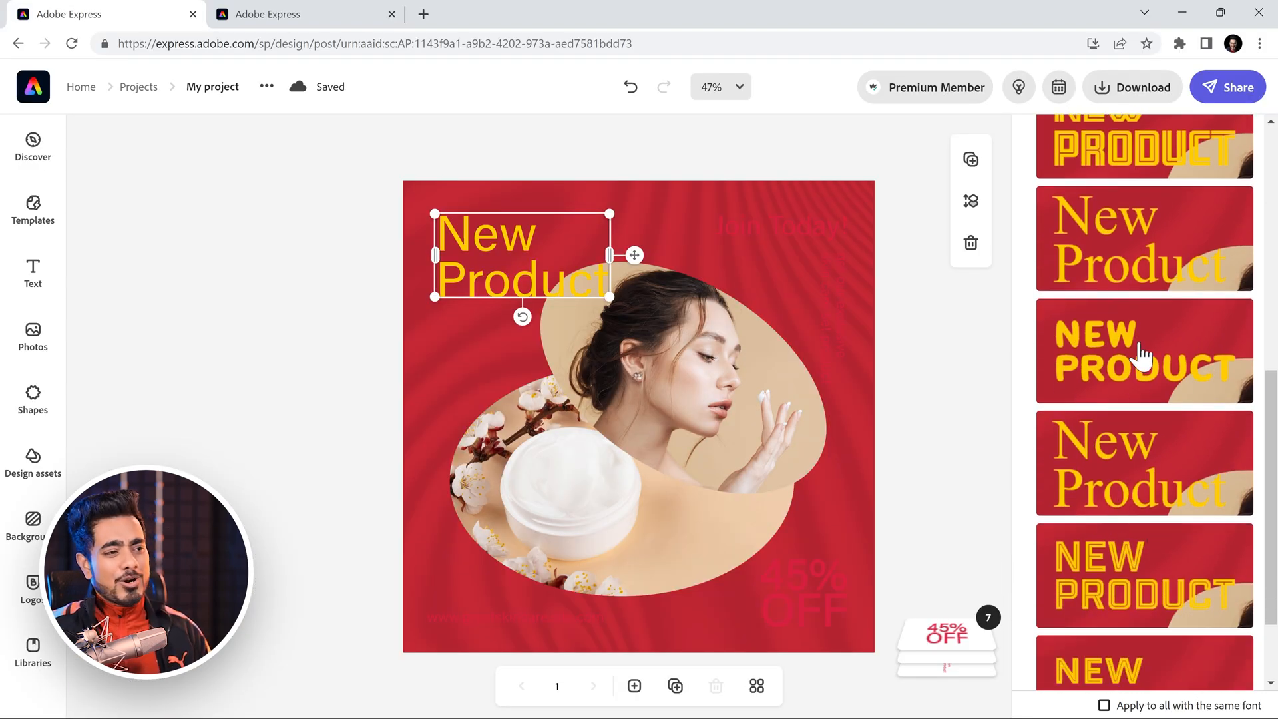
scroll(1099, 464, down, 1)
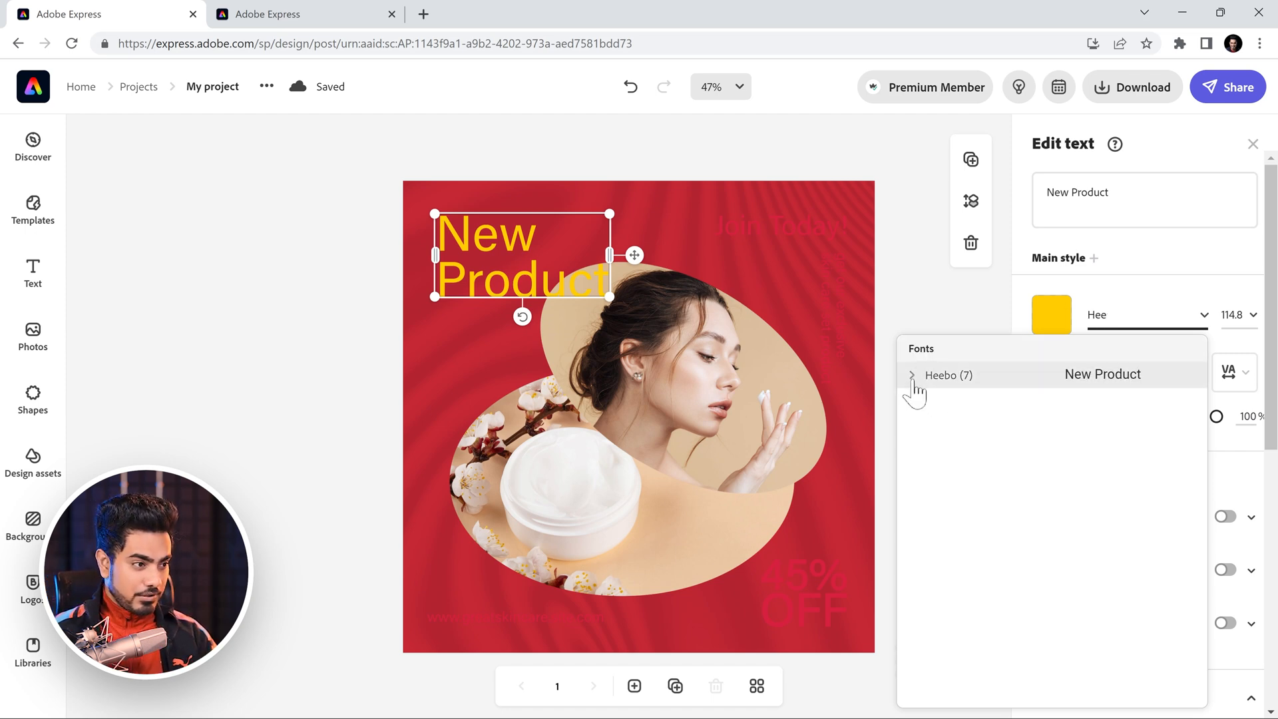
- Set the heading in Heebo Black
click(913, 379)
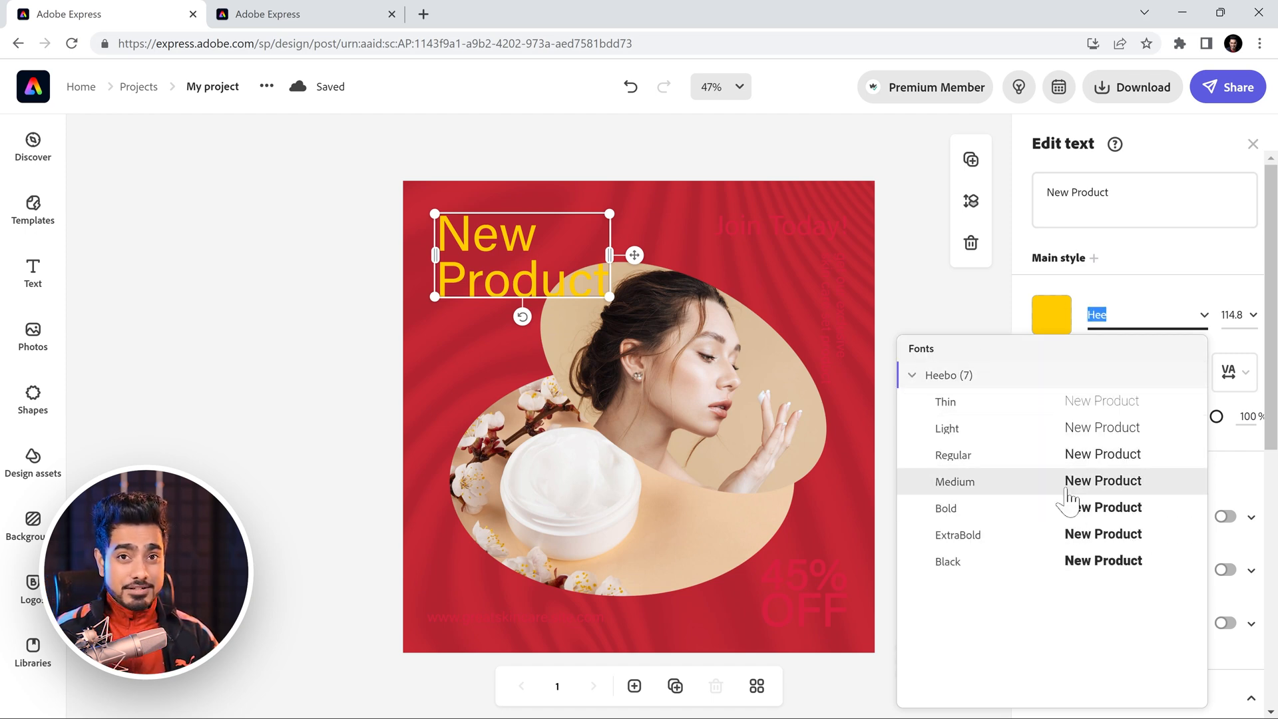
click(1092, 576)
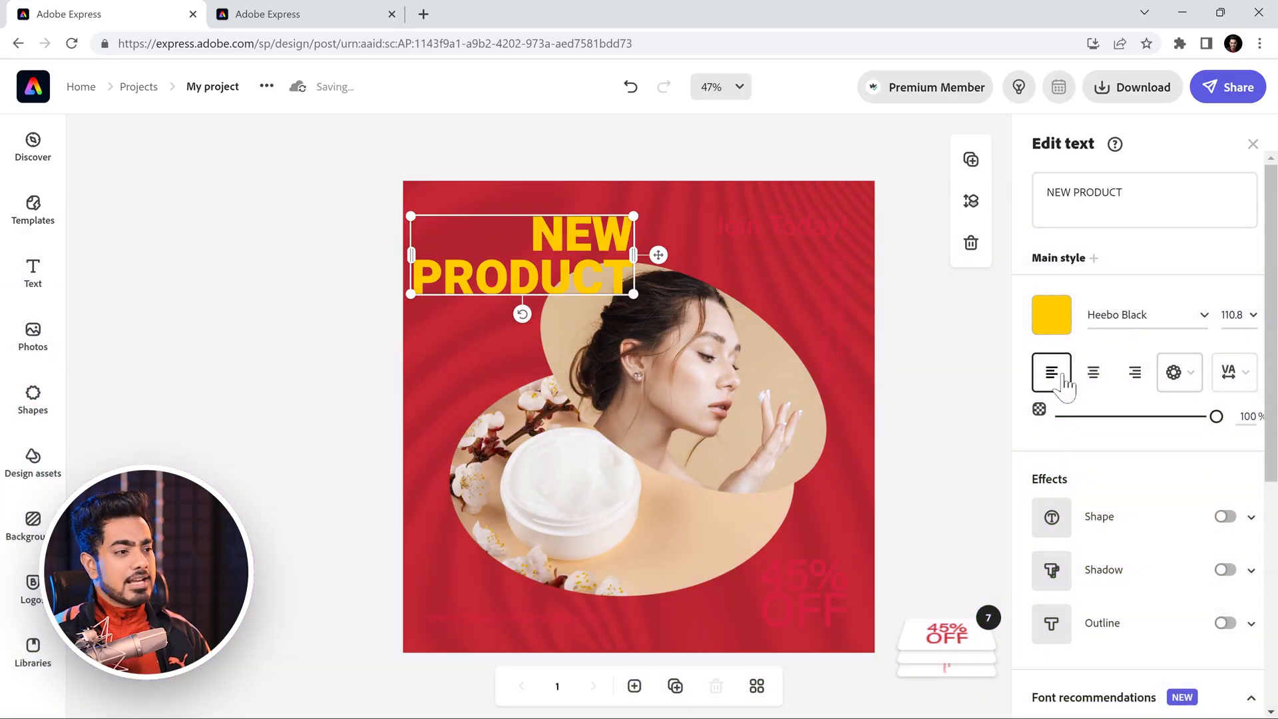
- Apply the stacked Magic layout with a huge NEW and enlarge the heading across the top
click(1174, 375)
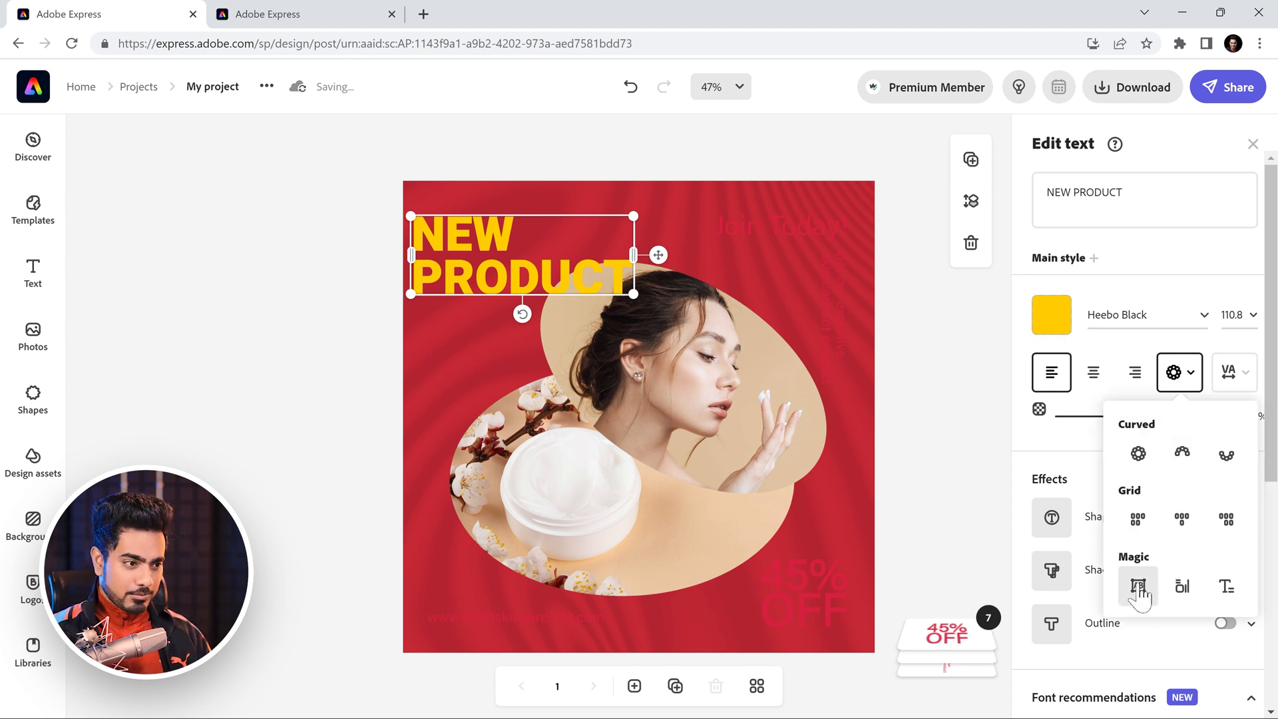
click(1138, 588)
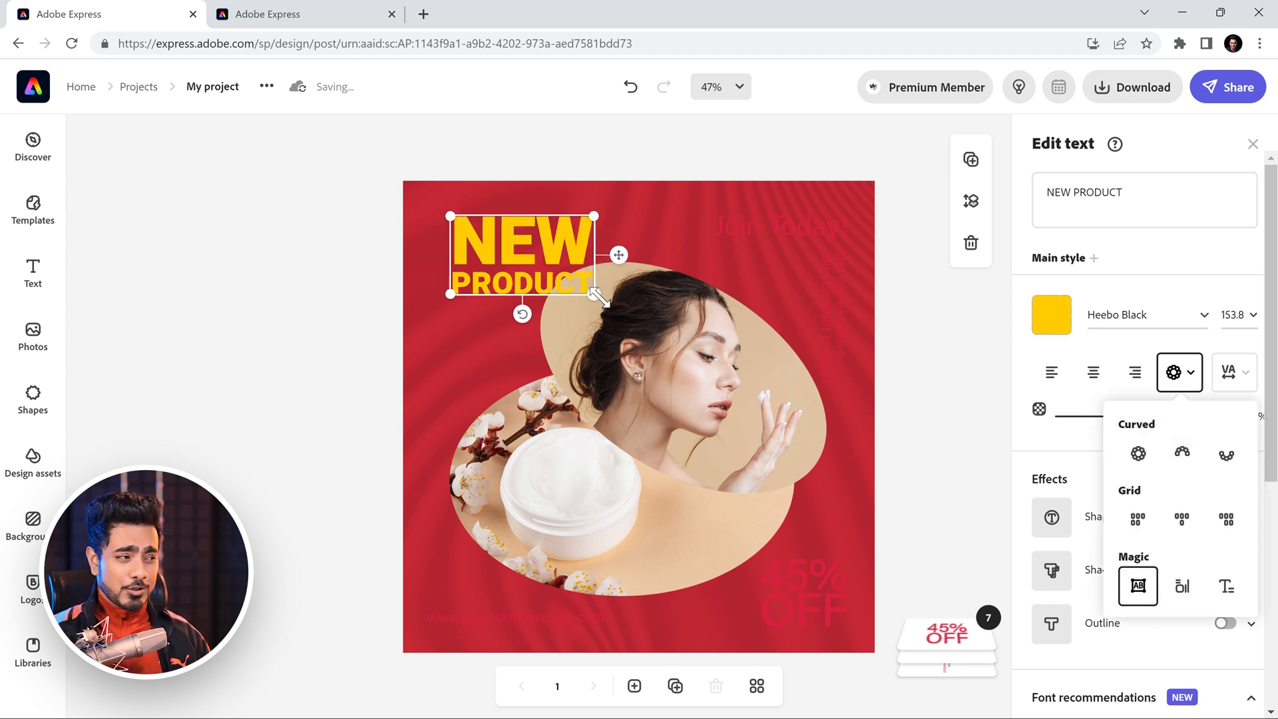
drag(596, 294, 778, 394)
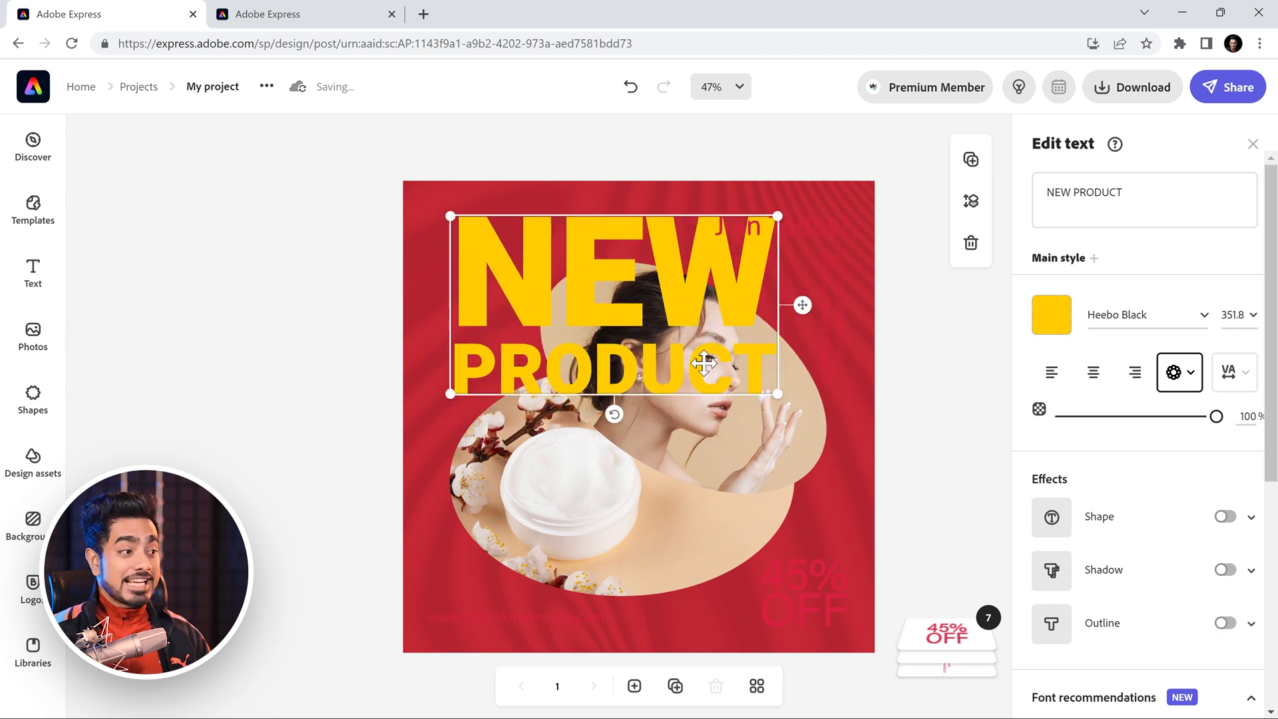
- Edit the heading wording onto a new line and delete the stray extra text
click(1149, 195)
text(gfoirg)
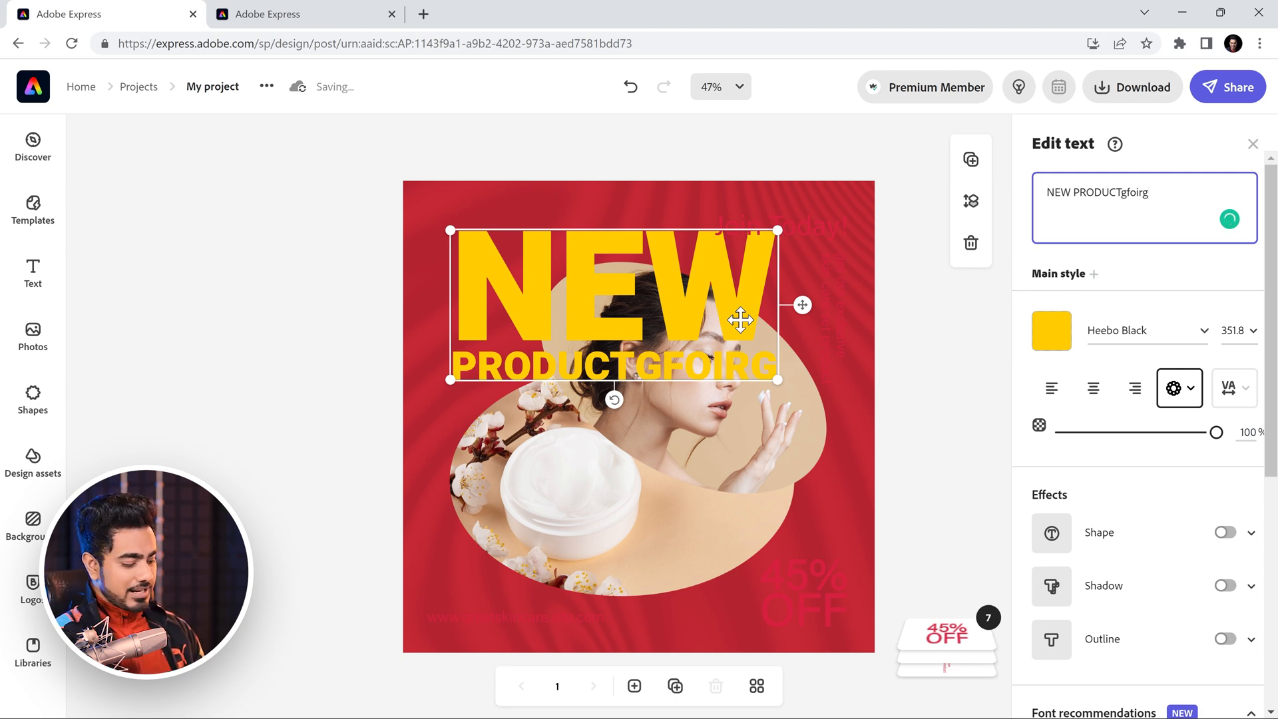
key(Return)
text(SING)
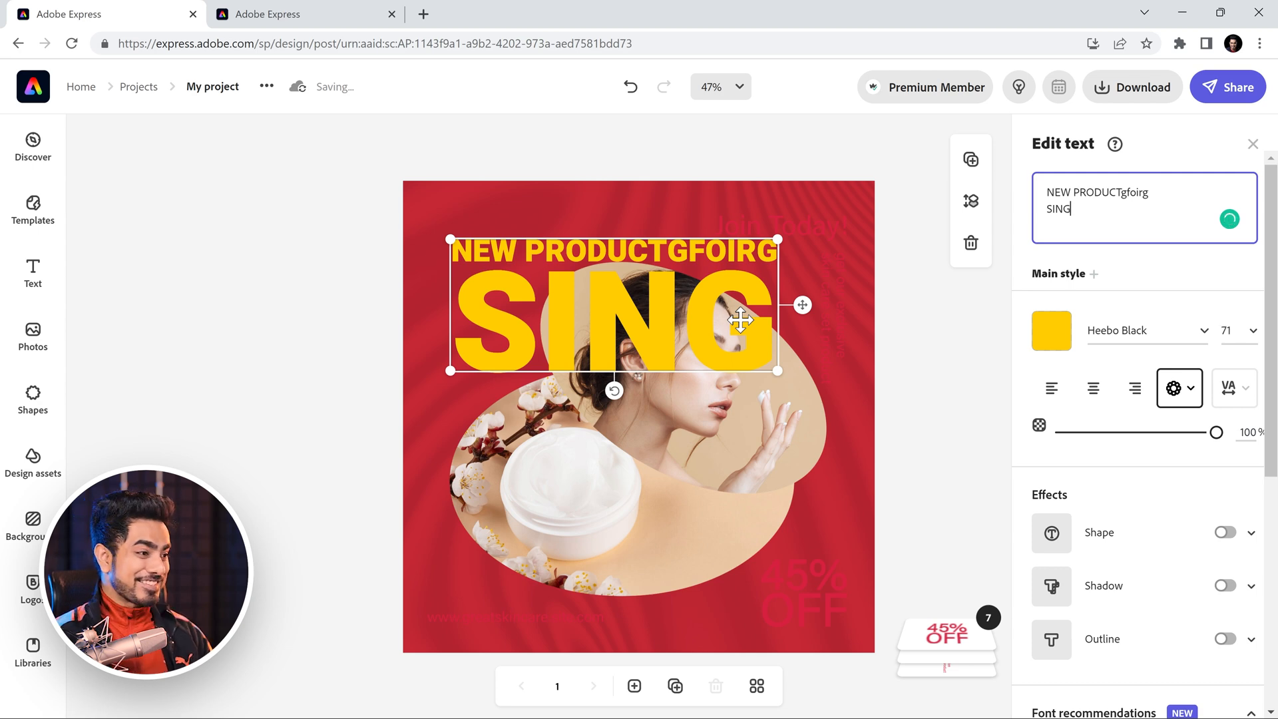
key(shift+Left)
key(shift+Left)
key(shift+Left)
key(BackSpace)
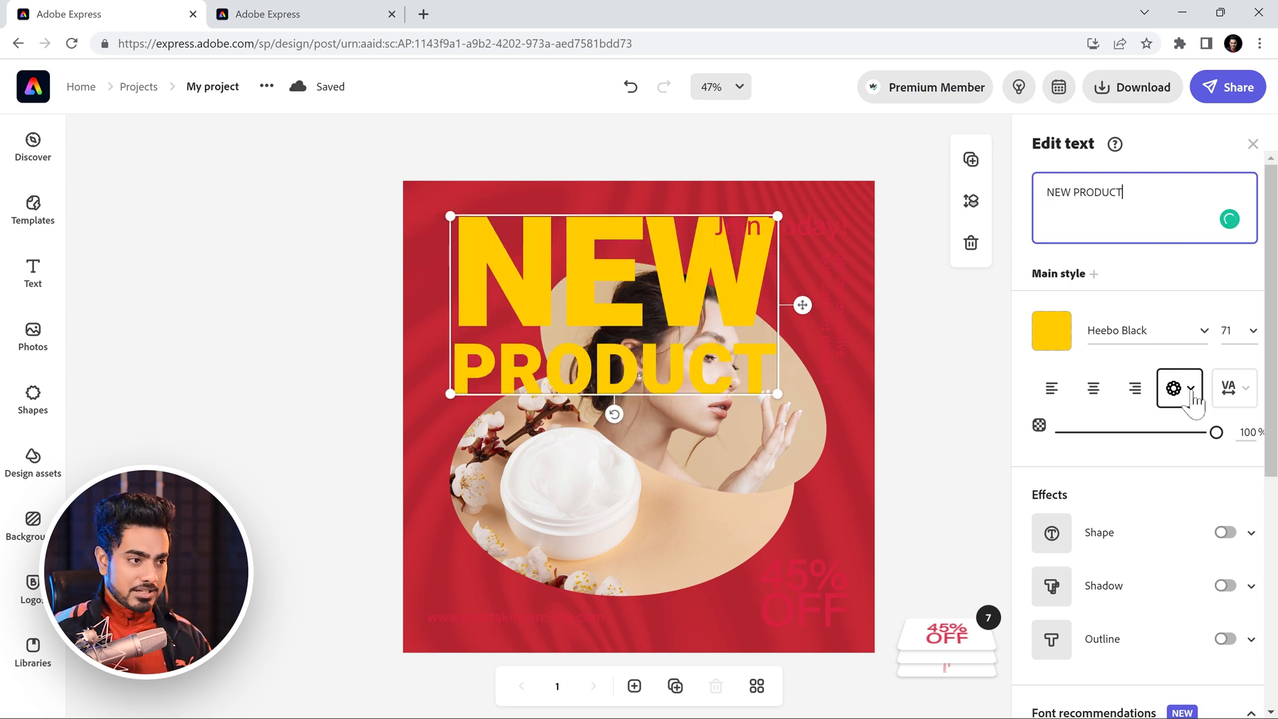
- Switch the heading to the Grid letter layout and shrink it
click(1193, 395)
click(1138, 519)
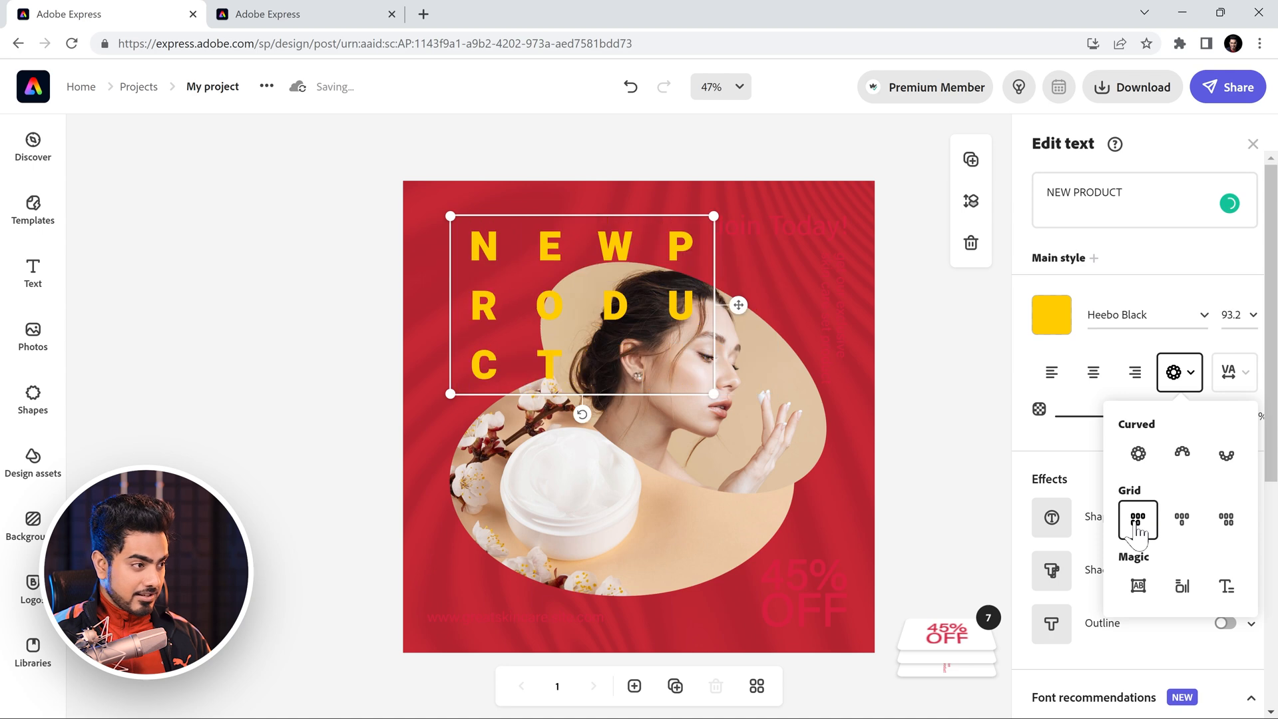
drag(713, 394, 633, 281)
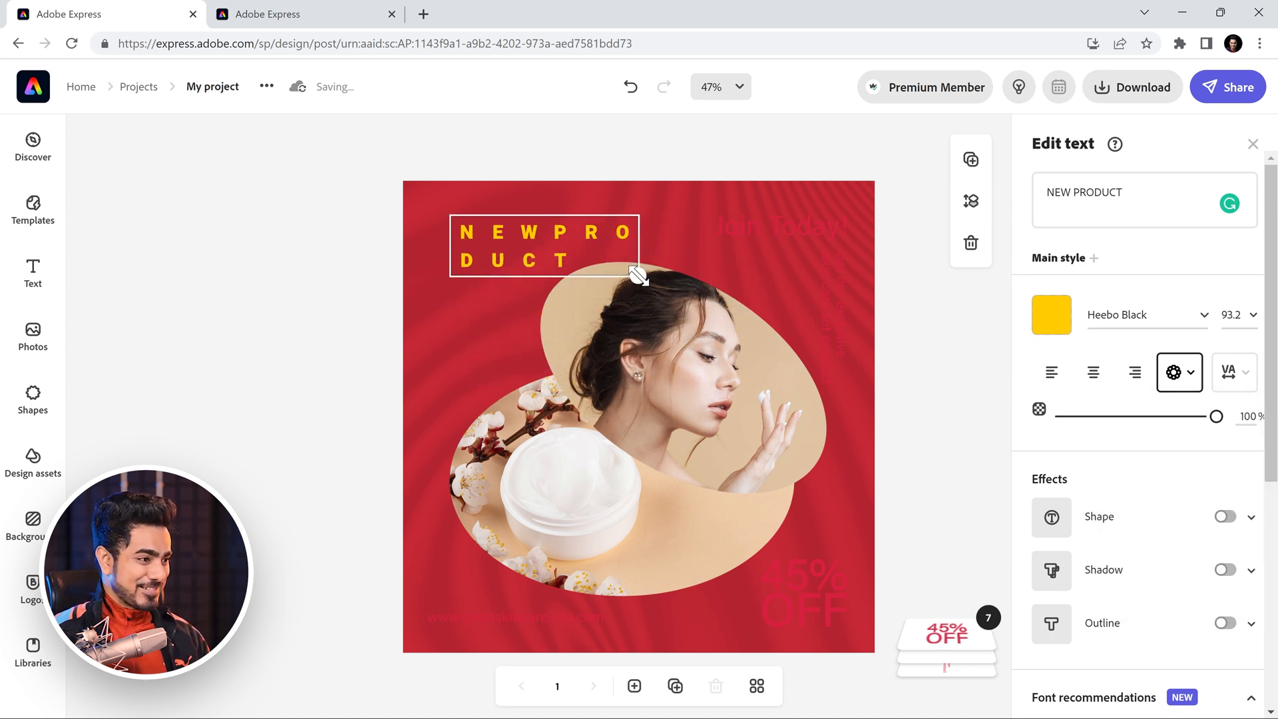
- Break the heading into NEW over PRODUCT and narrow its text box
click(1075, 192)
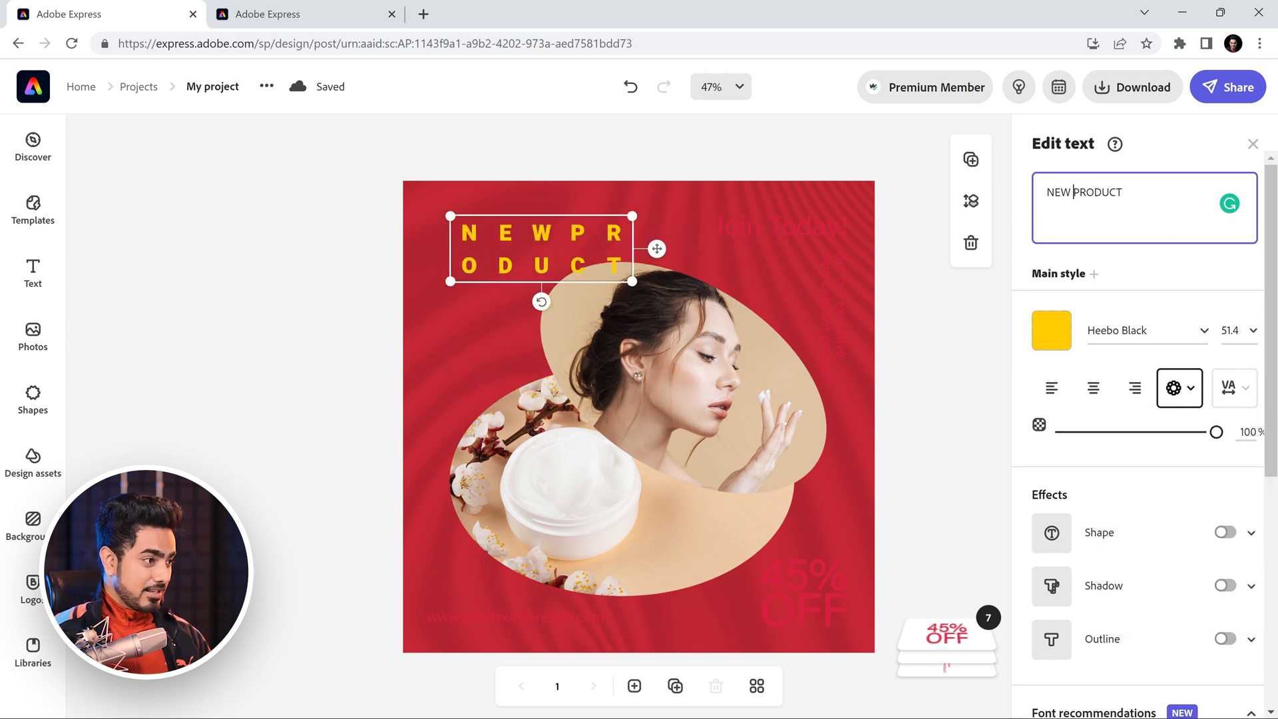
key(Return)
mouse_move(631, 282)
mouse_down()
mouse_move(591, 311)
mouse_move(754, 295)
mouse_up()
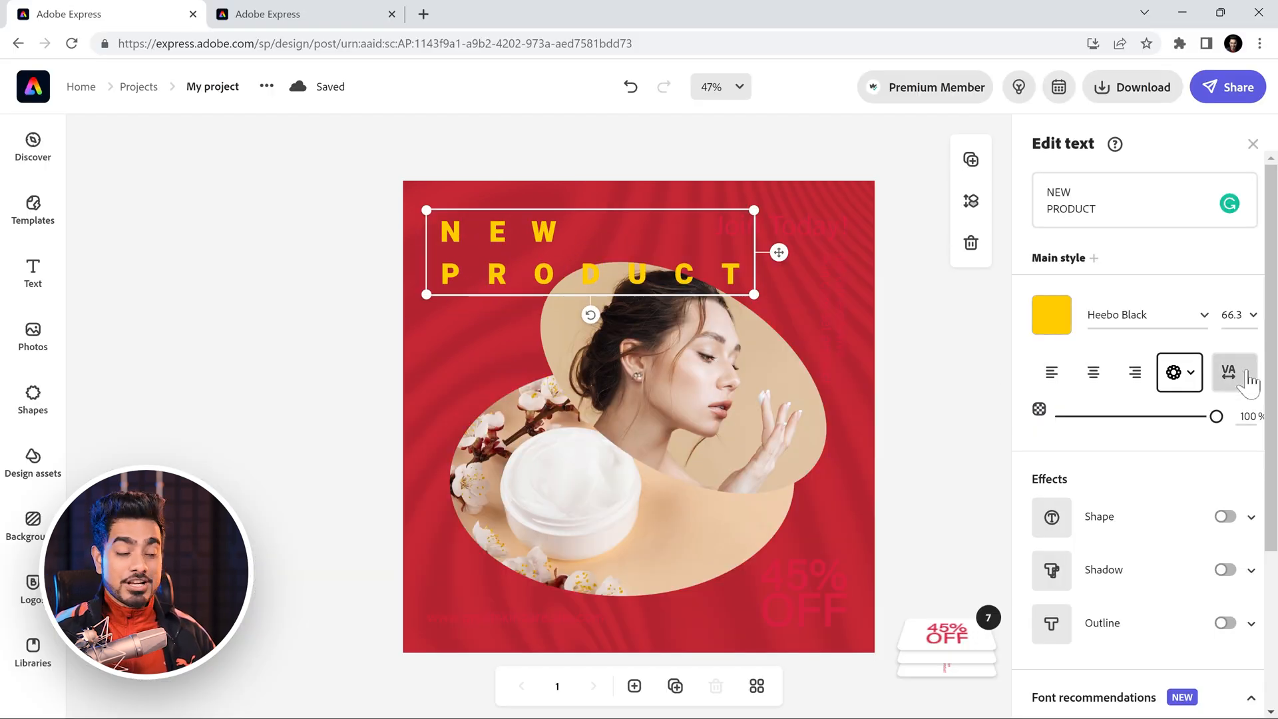
- Tighten the heading's letter spacing to 19
click(1233, 378)
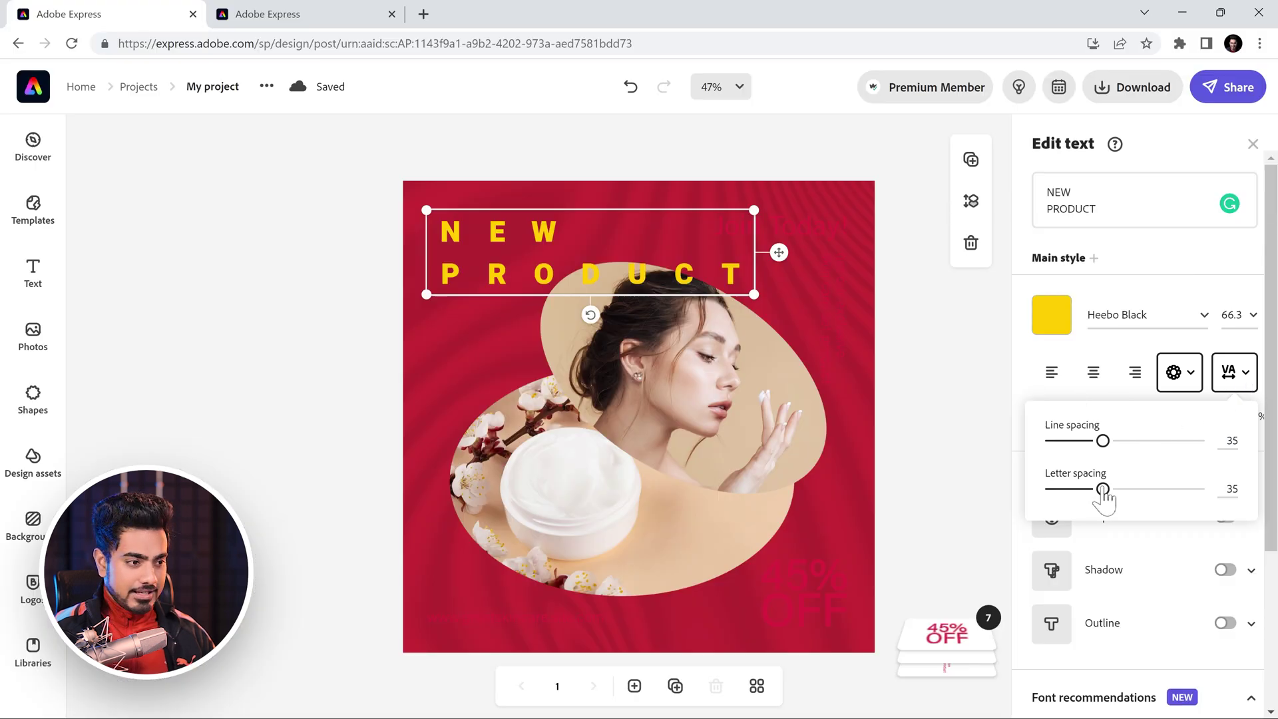
drag(1104, 490, 1080, 492)
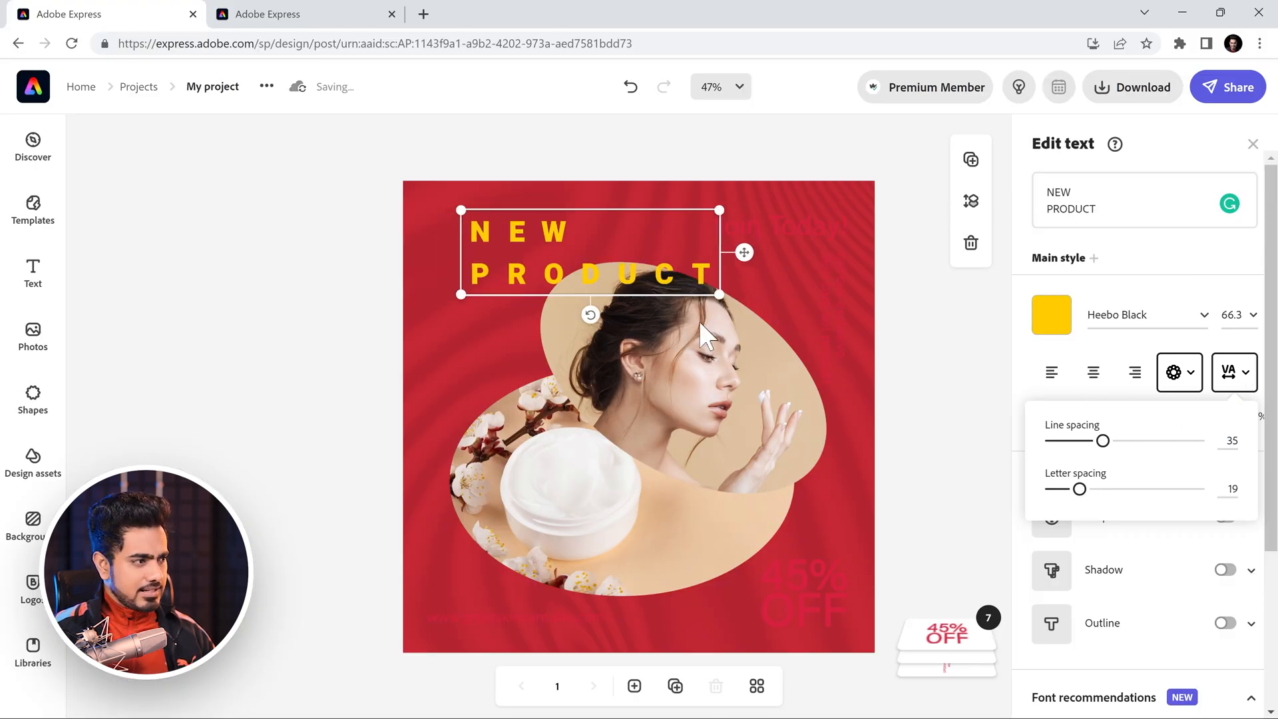
click(636, 258)
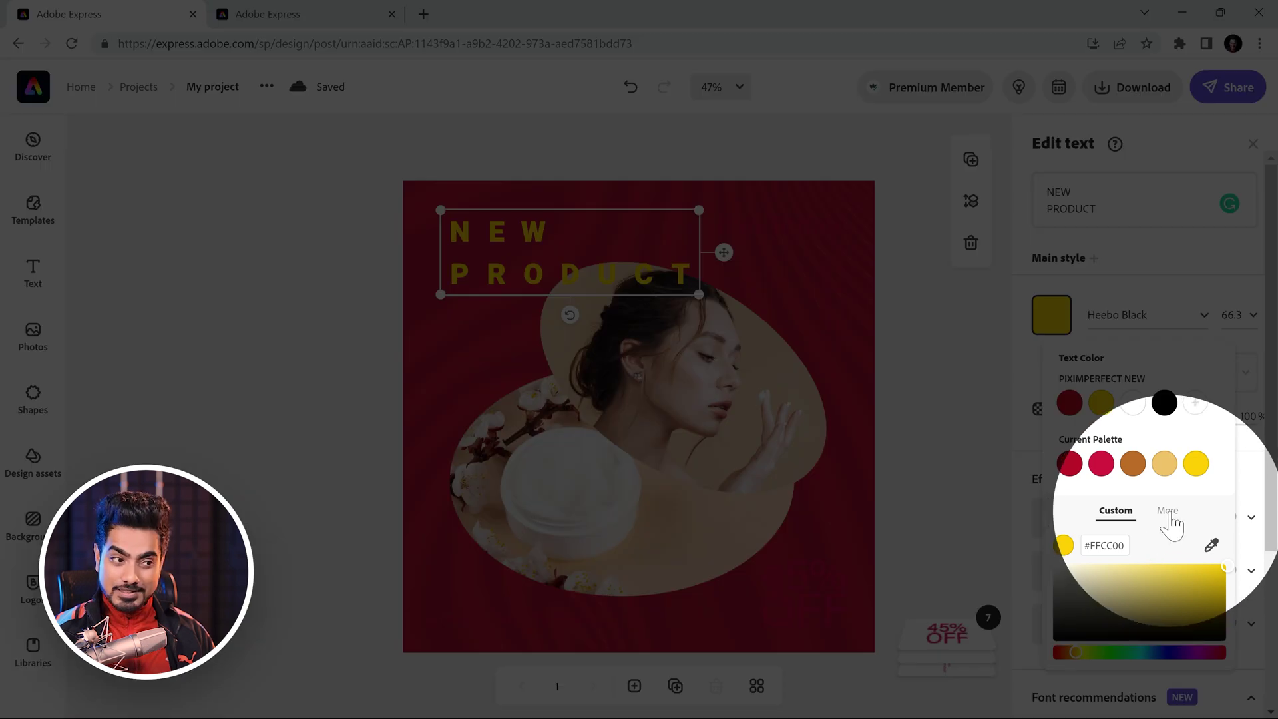
- Recolour the NEW PRODUCT heading from yellow to pale cream #FEE9C2 via a peach swatch and custom picker
click(1169, 510)
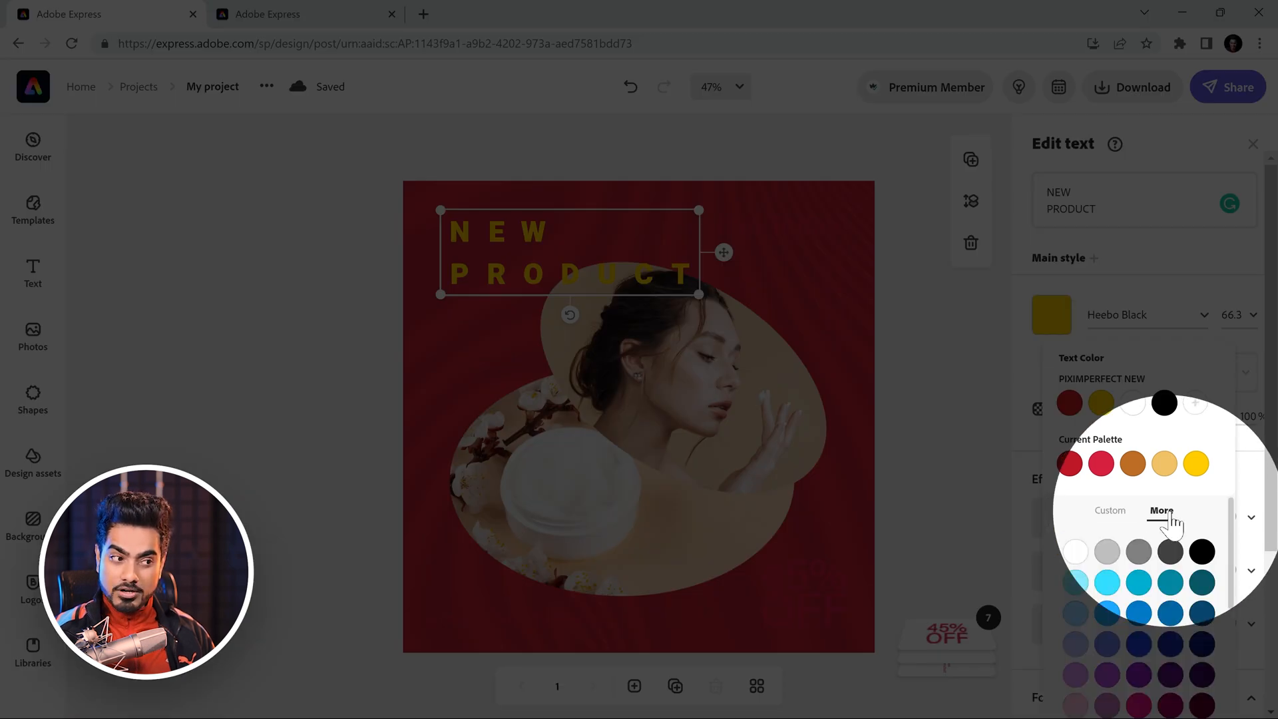
scroll(1173, 599, down, 3)
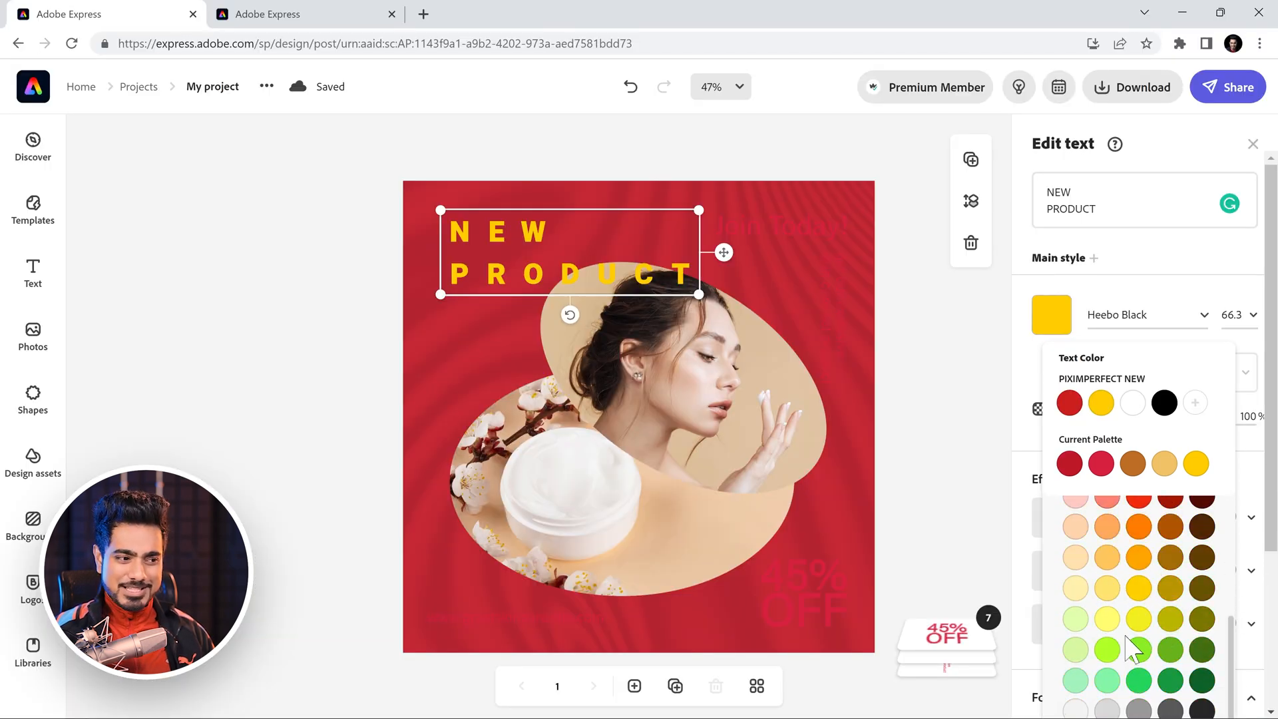
scroll(1114, 649, up, 2)
scroll(1098, 651, up, 2)
scroll(1107, 649, down, 2)
click(1076, 641)
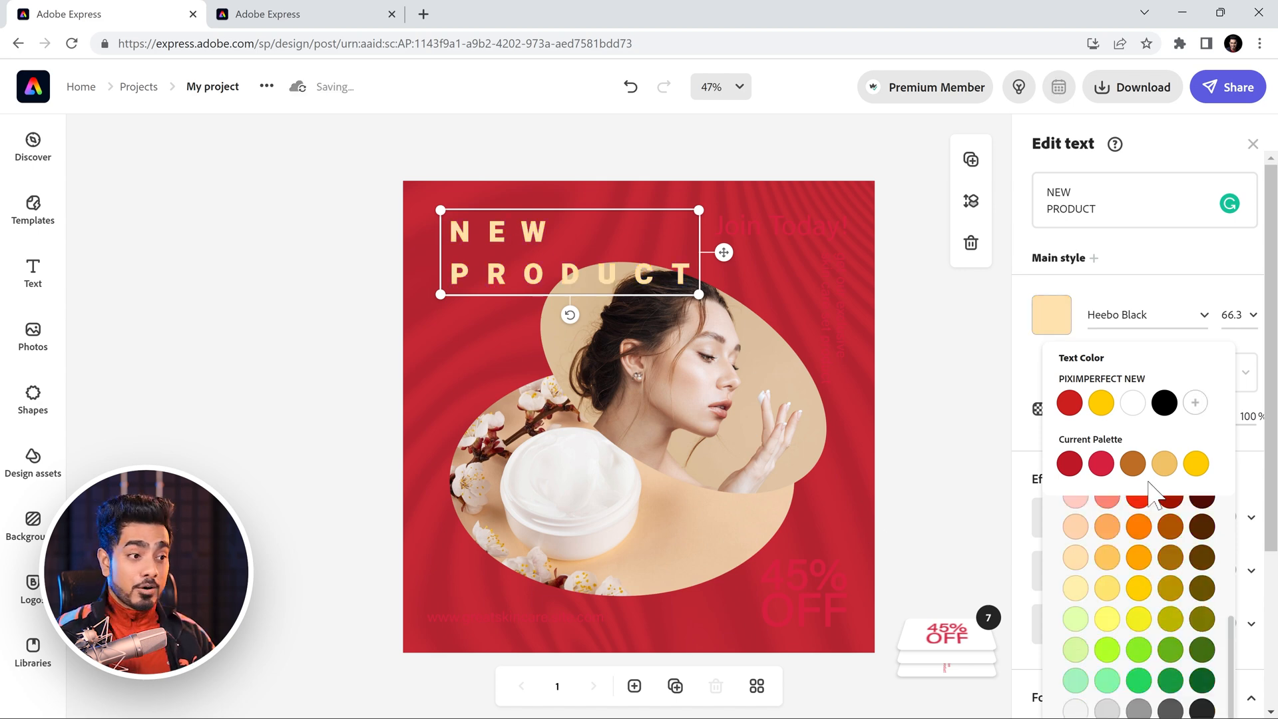
scroll(1177, 562, up, 3)
click(1100, 515)
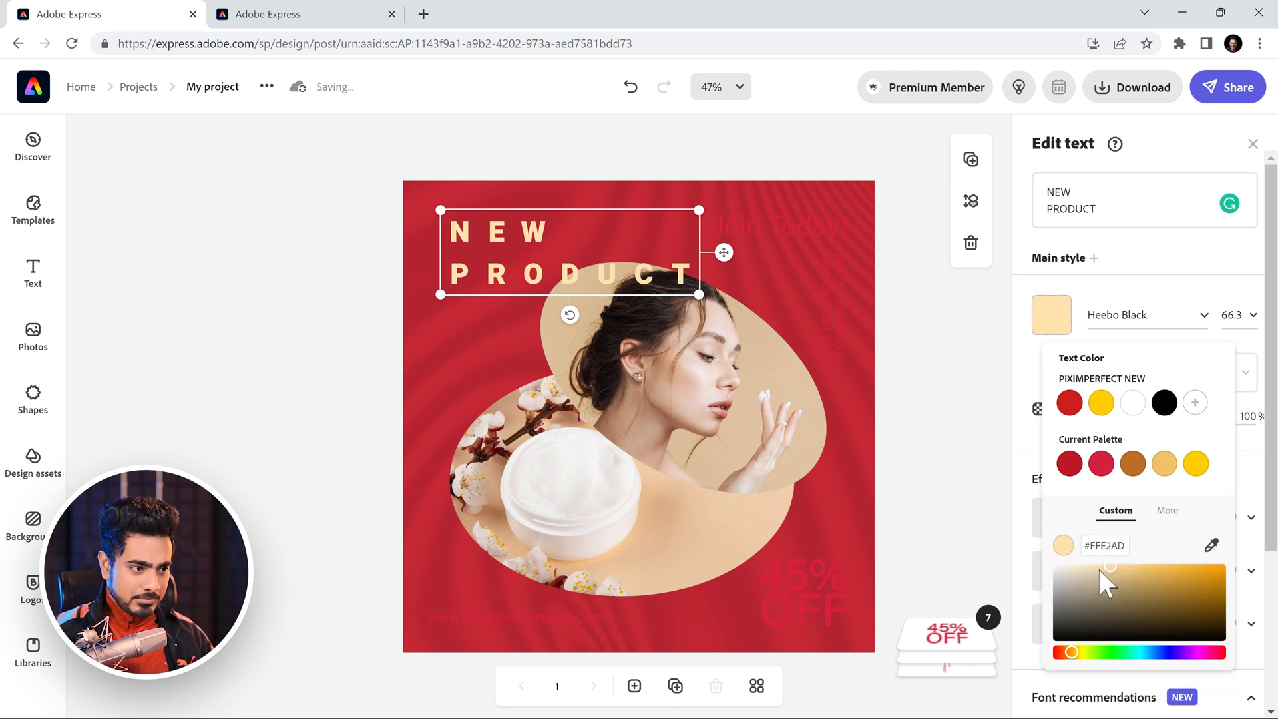
drag(1111, 578, 1093, 573)
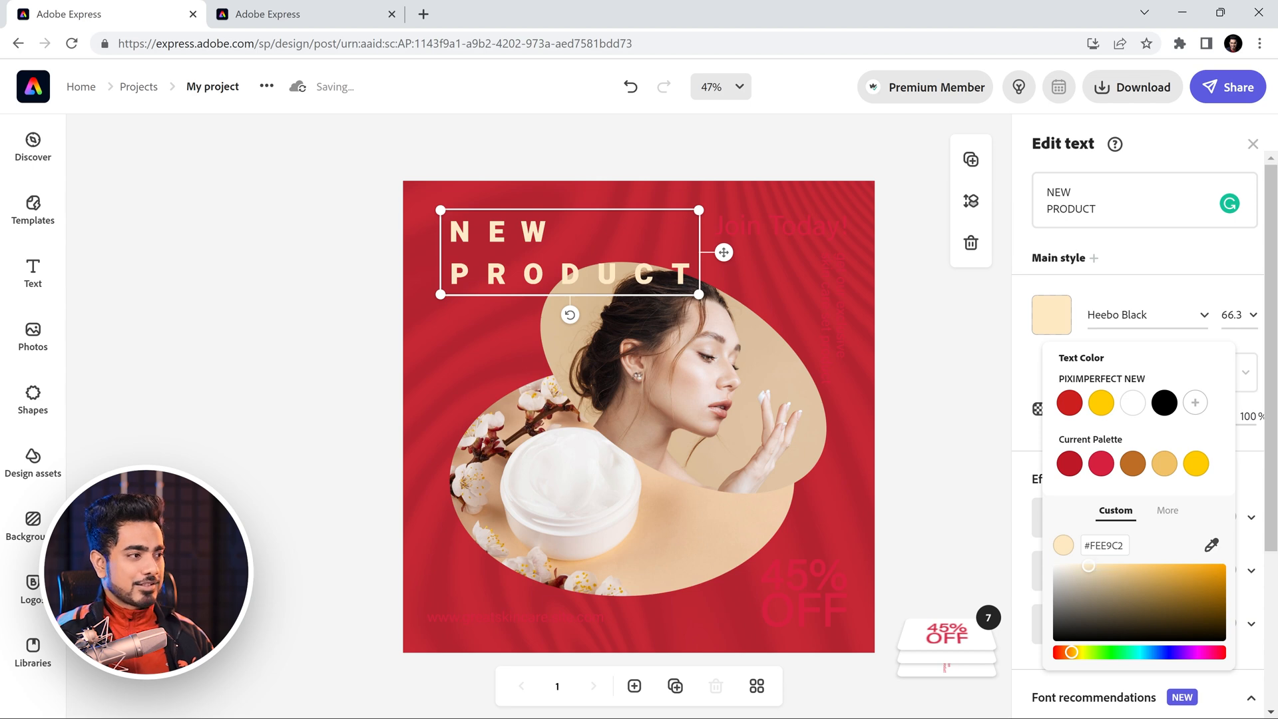
- Make the 45% OFF discount text cream and remove the percent sign
click(819, 599)
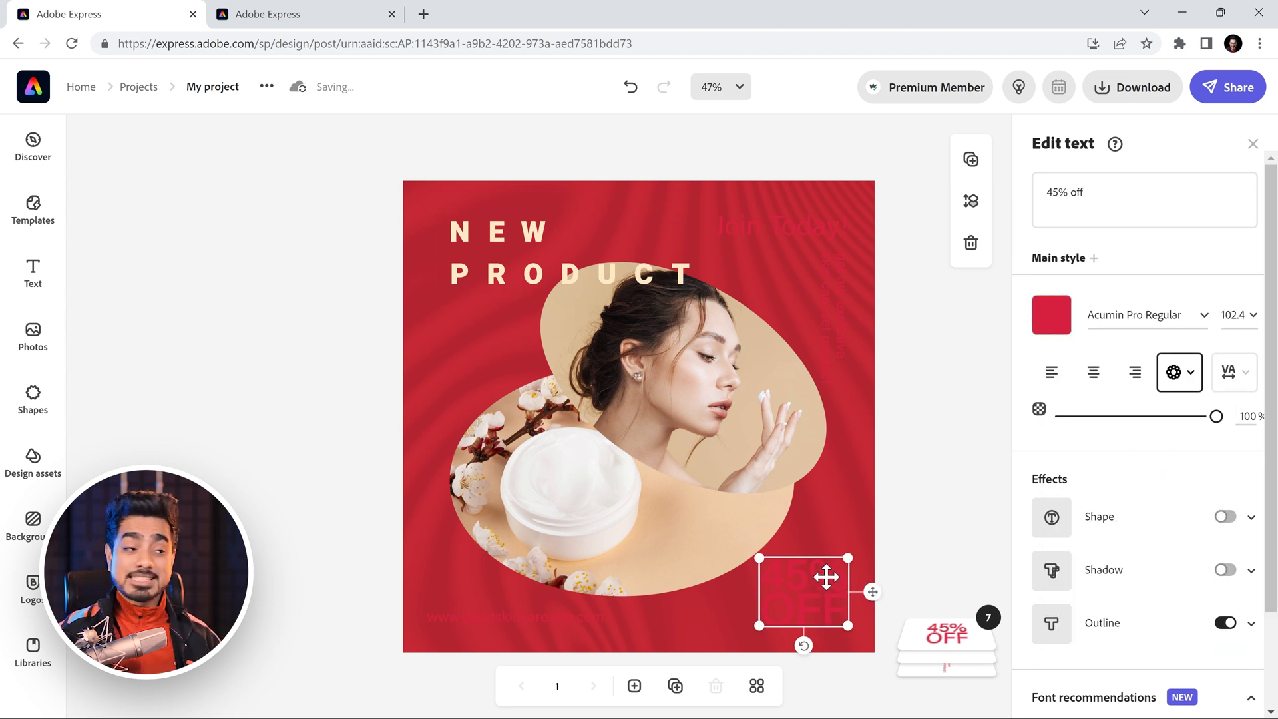
click(1051, 318)
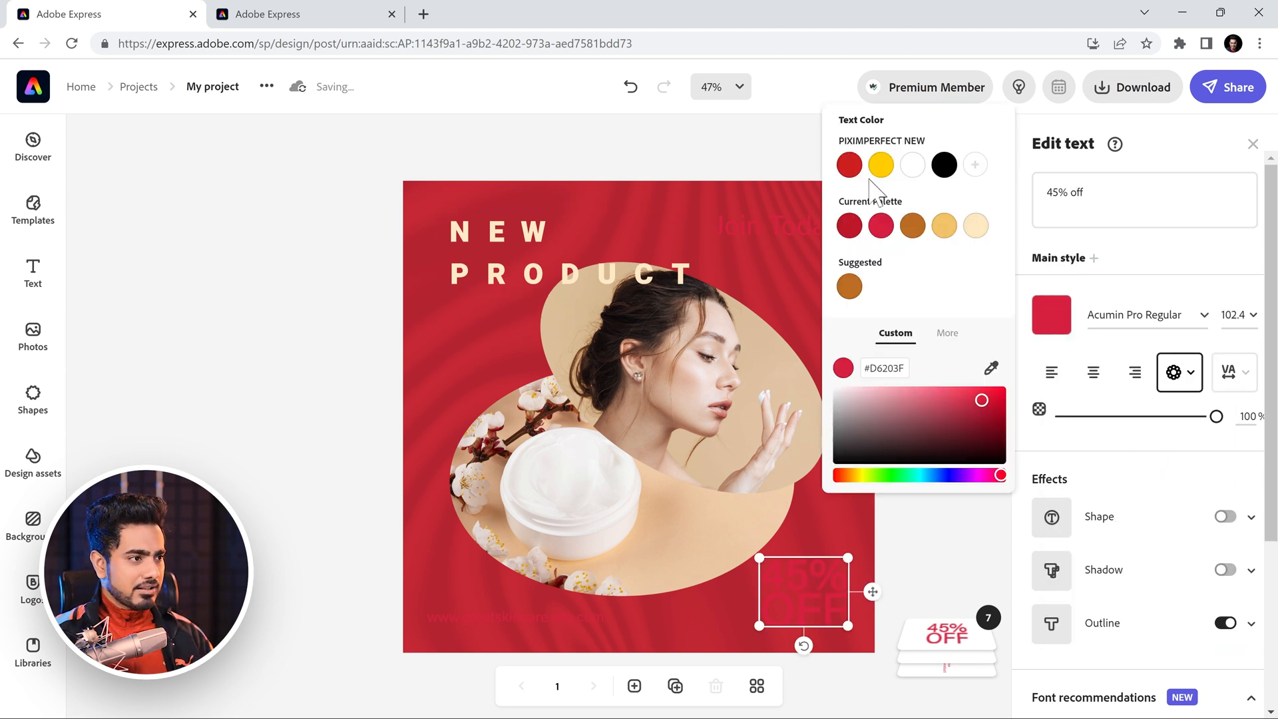
click(975, 227)
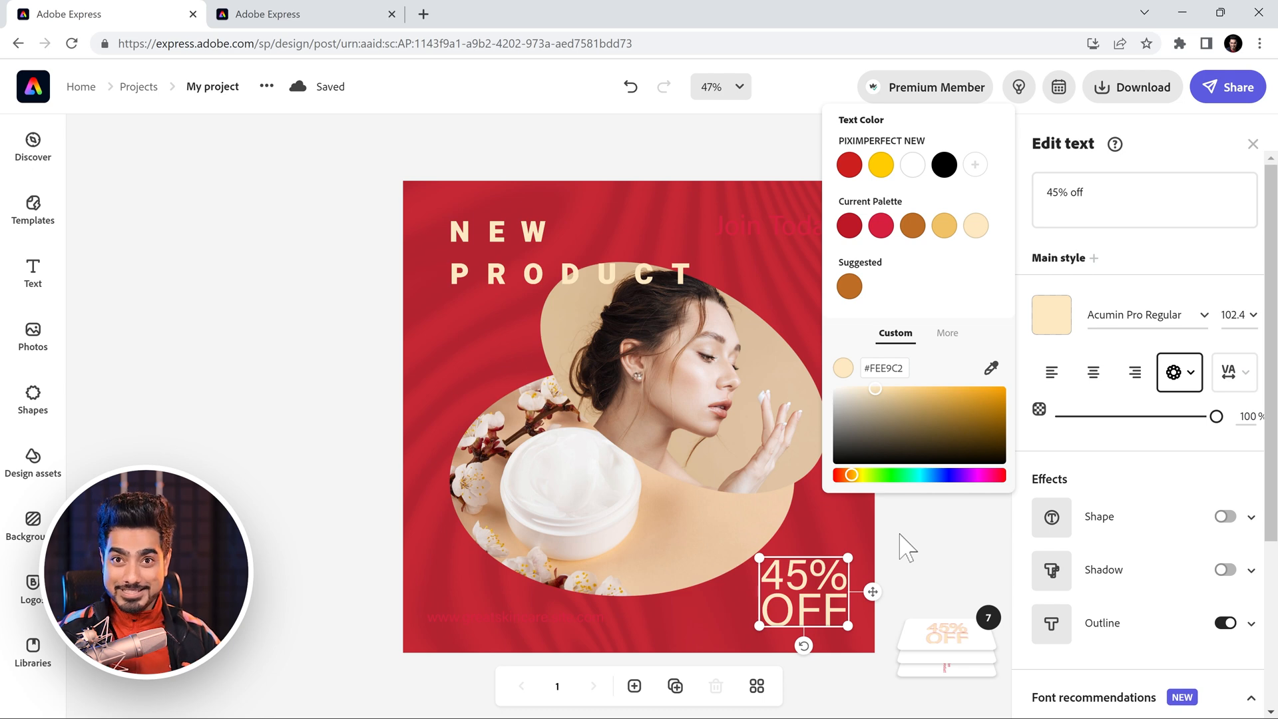
click(797, 586)
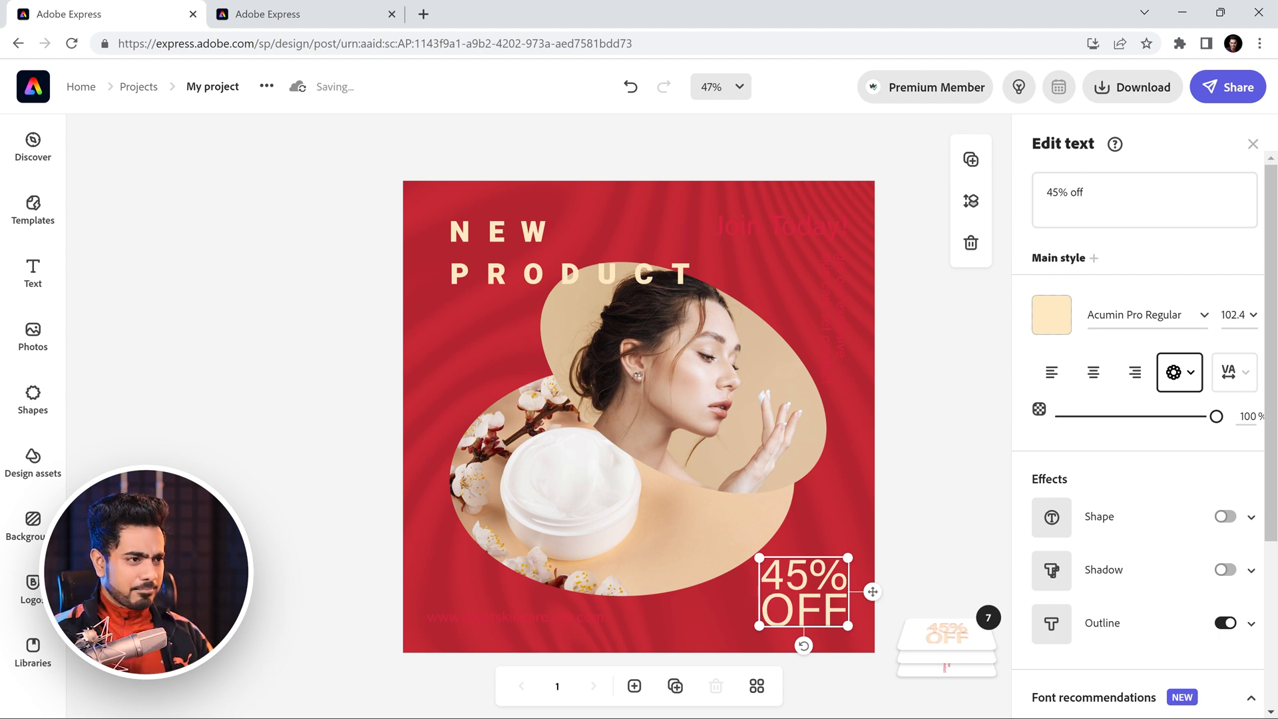
click(1068, 192)
key(BackSpace)
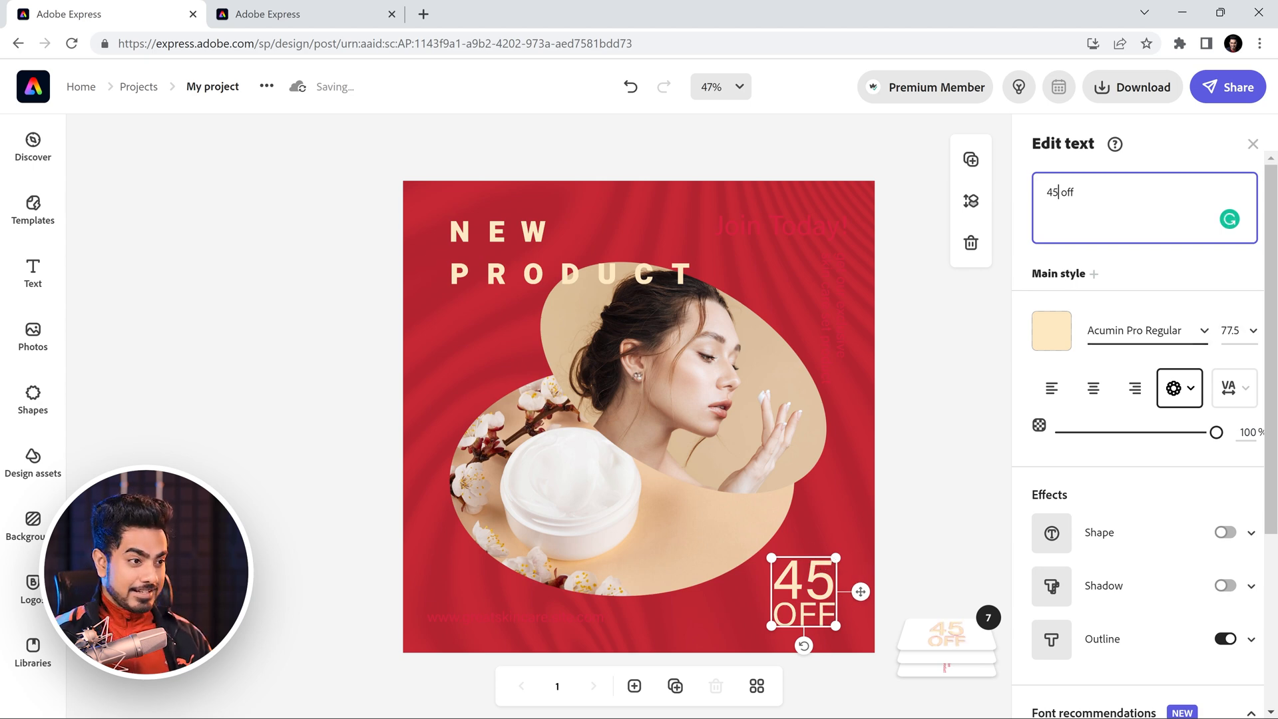
- Set the 45 OFF text in Heebo Black and enlarge it up and to the left
click(1134, 330)
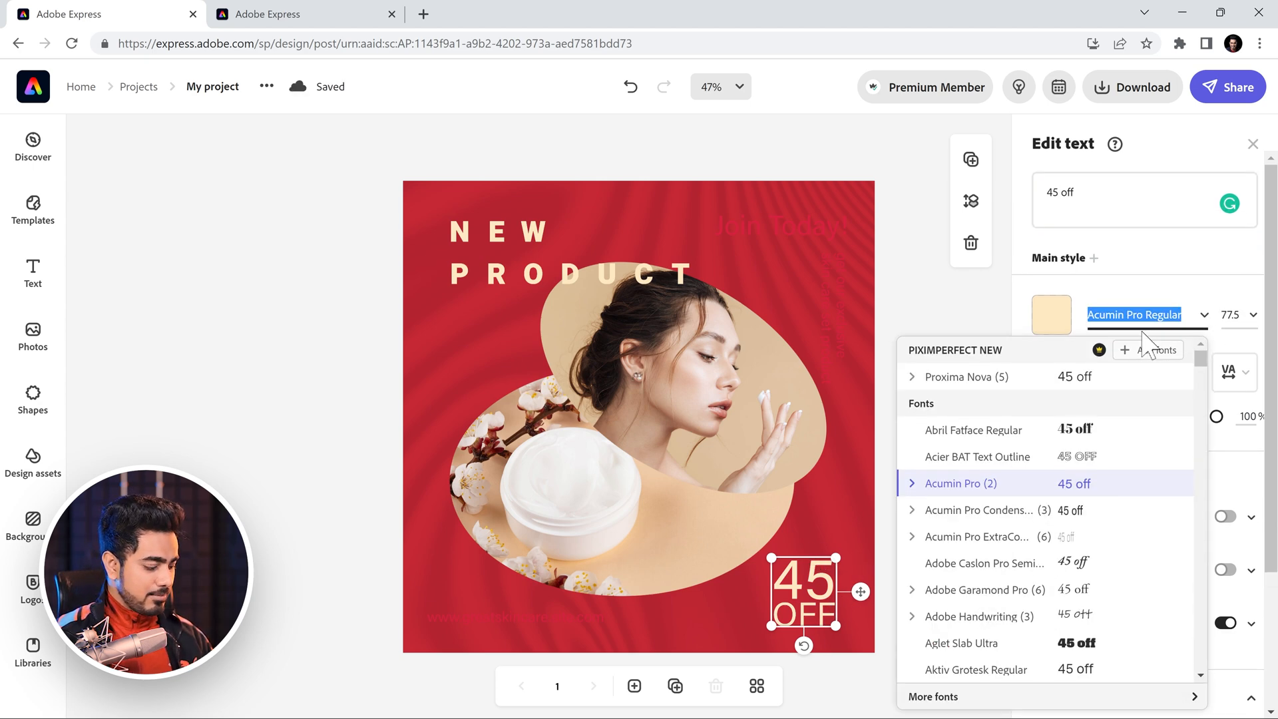
text(hee)
click(959, 377)
click(942, 562)
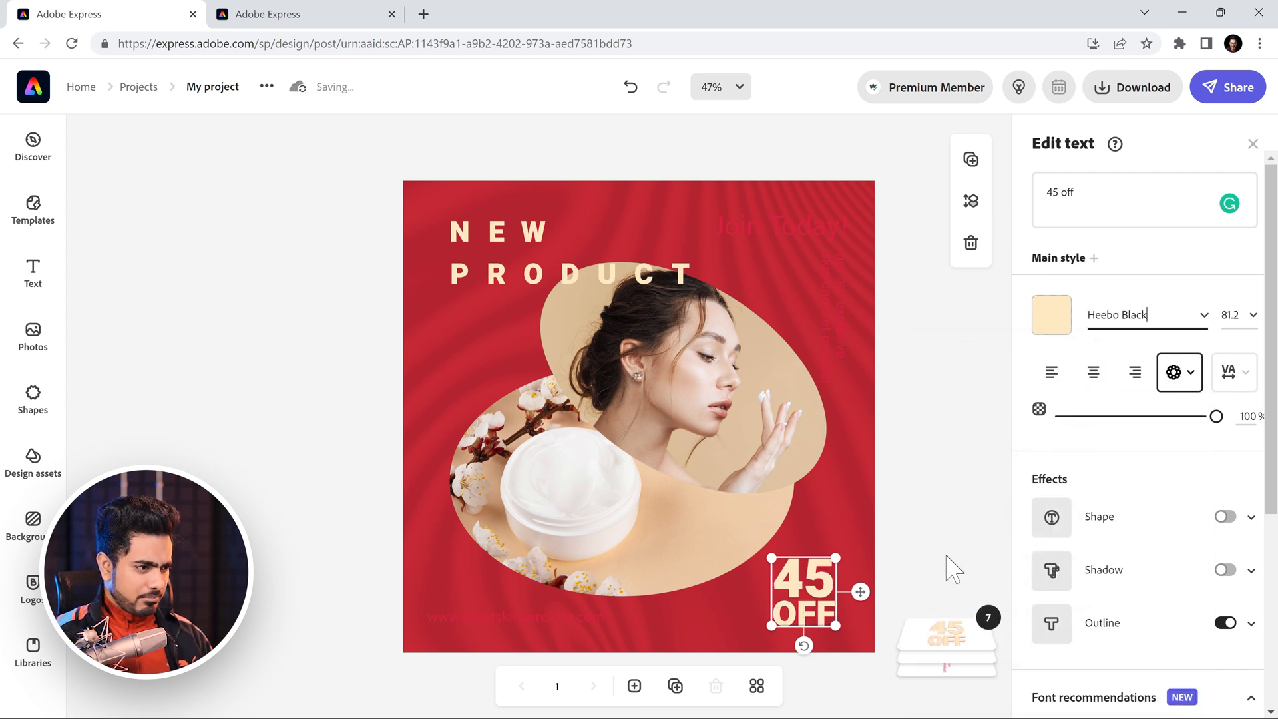
drag(771, 557, 737, 527)
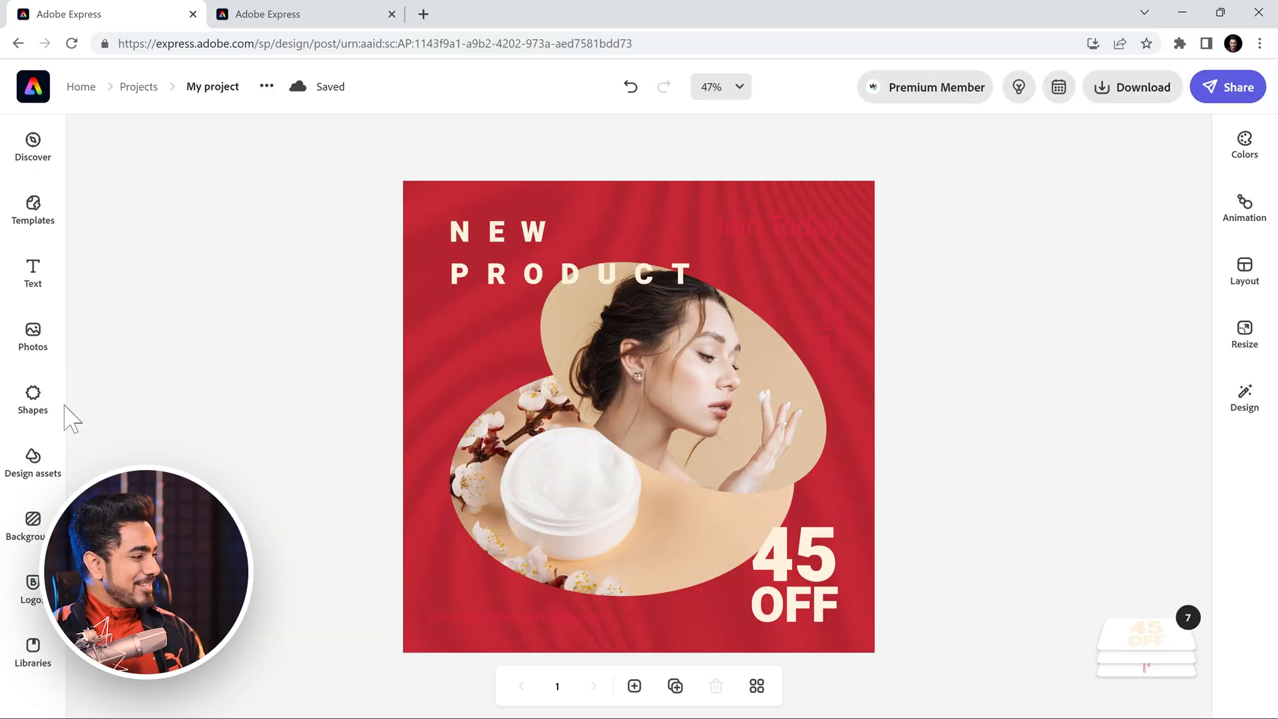
- Add a new % text box, shrink it and place it beside the 45
click(40, 286)
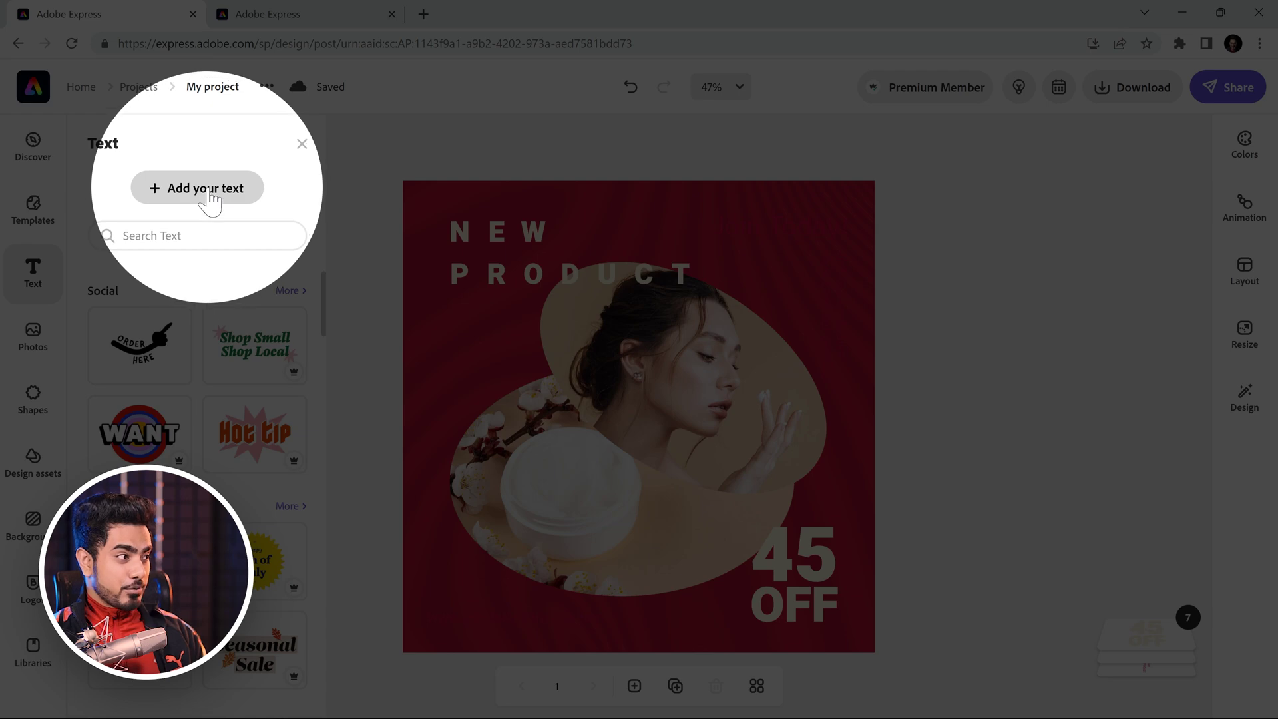
click(197, 188)
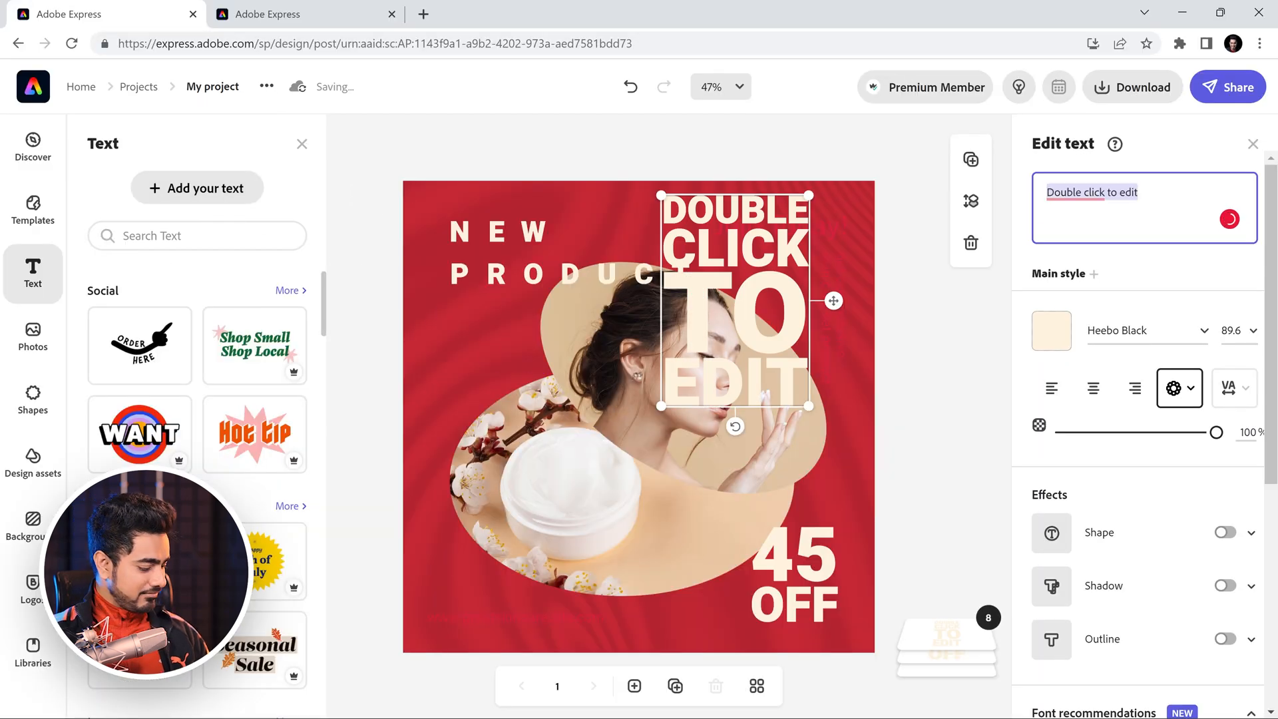
text(%)
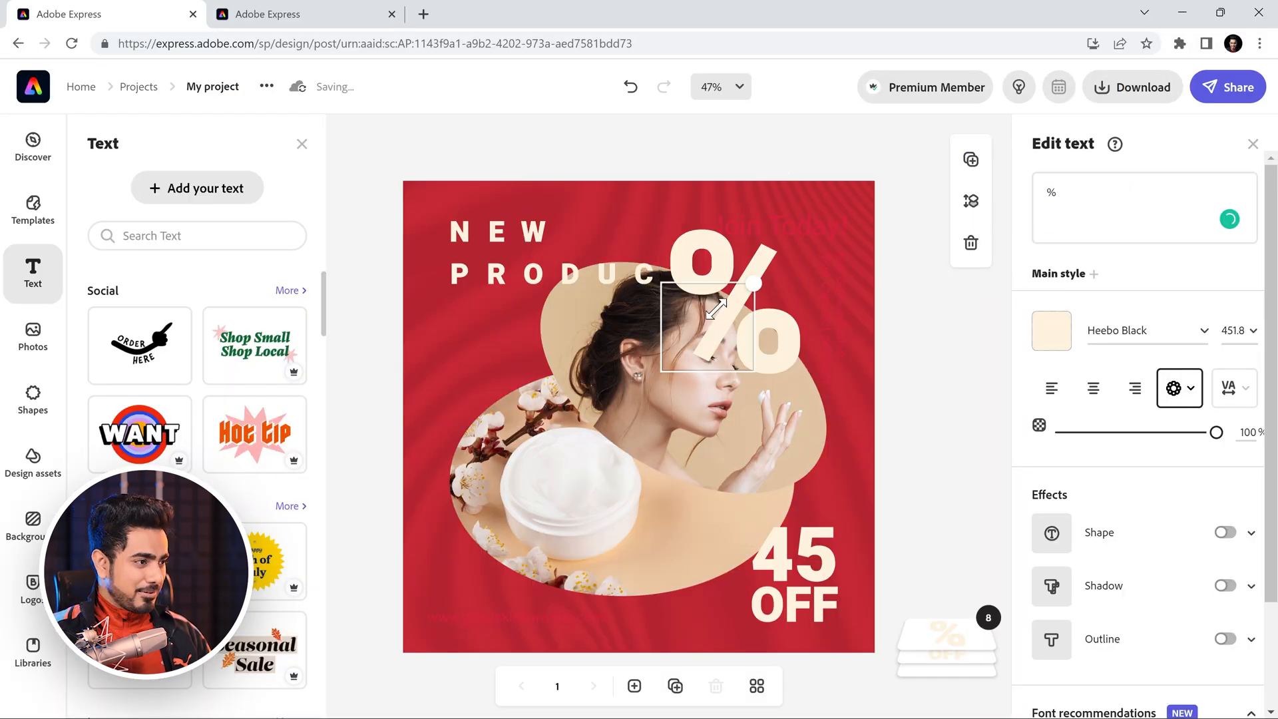
drag(715, 310, 760, 390)
drag(794, 429, 837, 542)
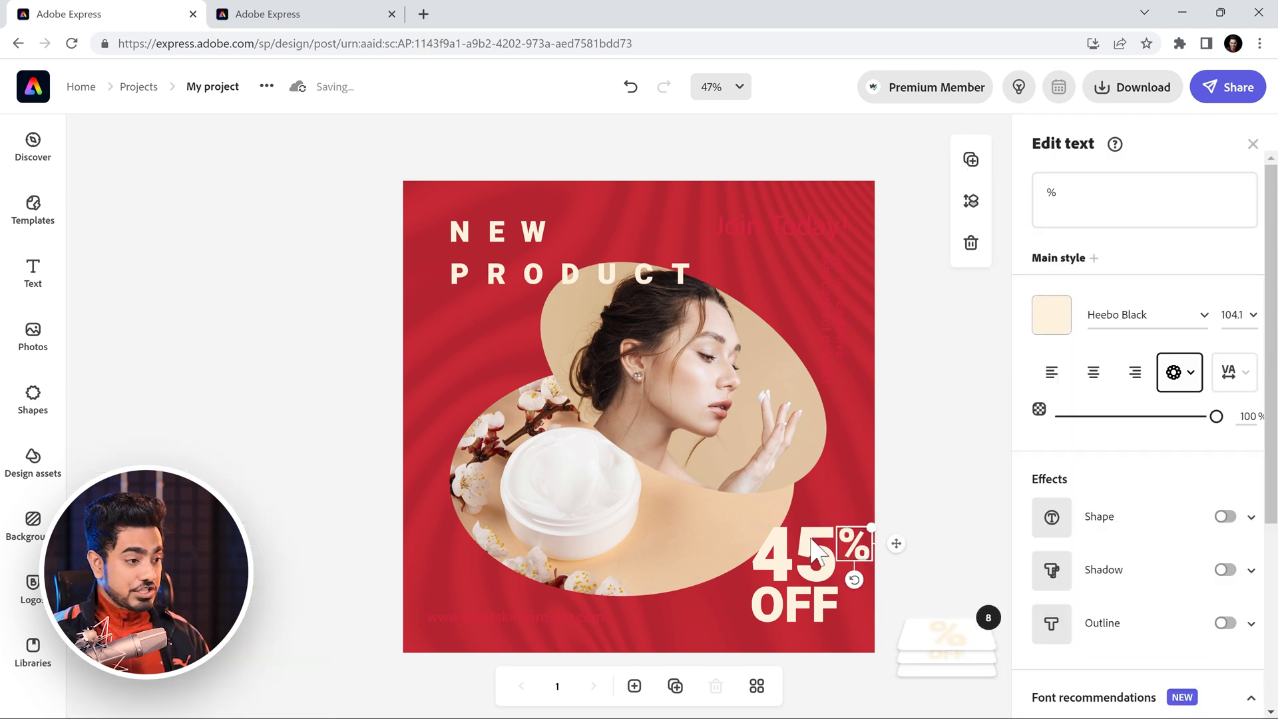
- Group the % with the 45 OFF text and shift the group slightly left
shift+click(814, 598)
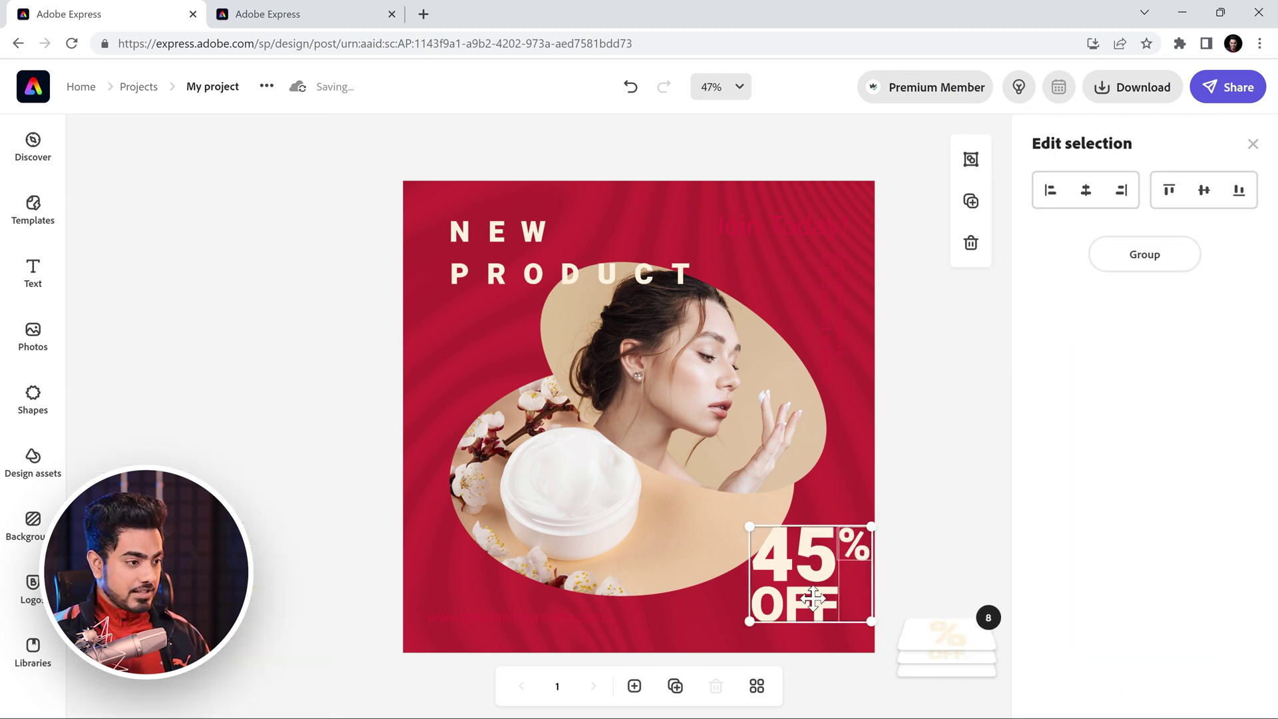
click(1171, 266)
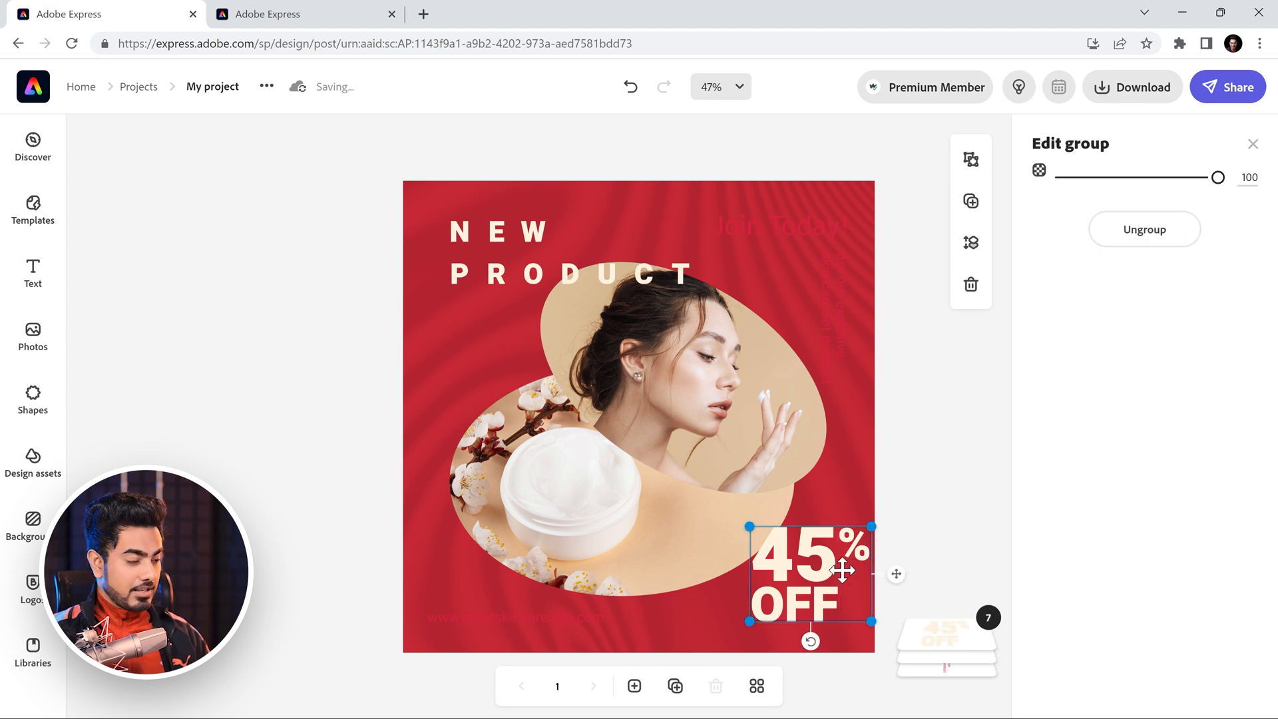
drag(845, 571, 828, 583)
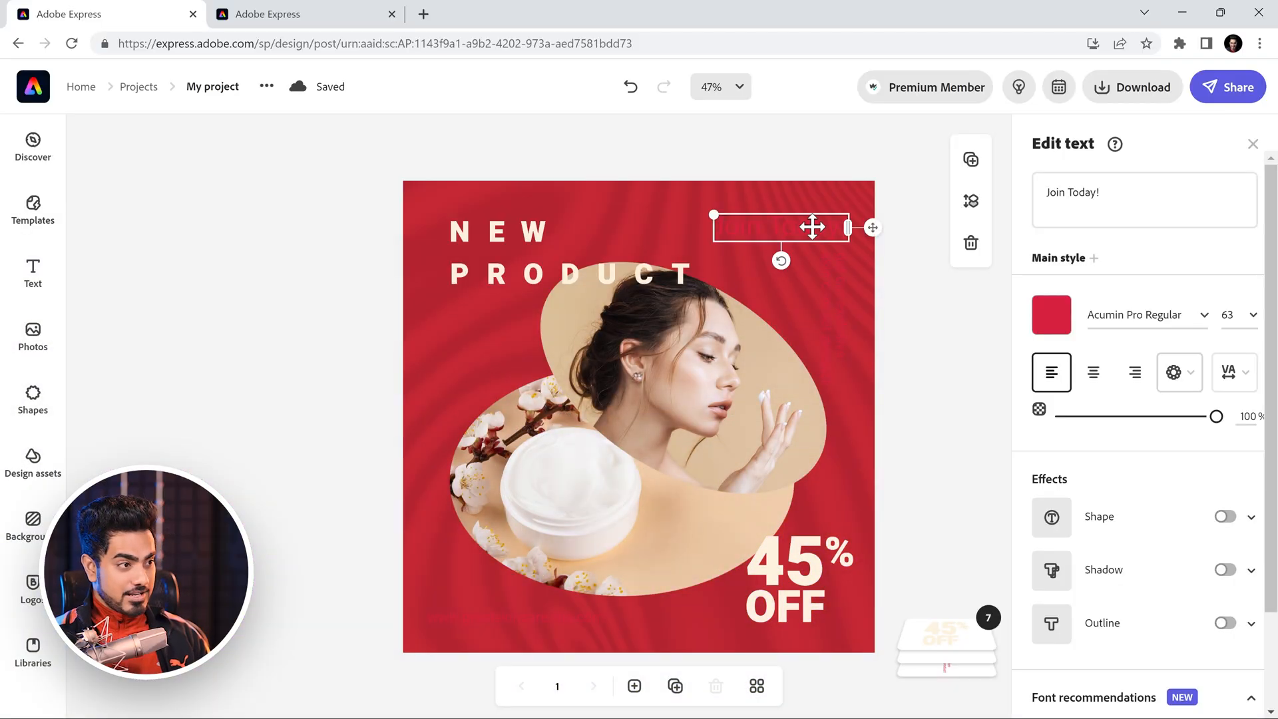
- Give Join Today! a background shape, delete stray letters from its wording and grow the shape
click(1224, 517)
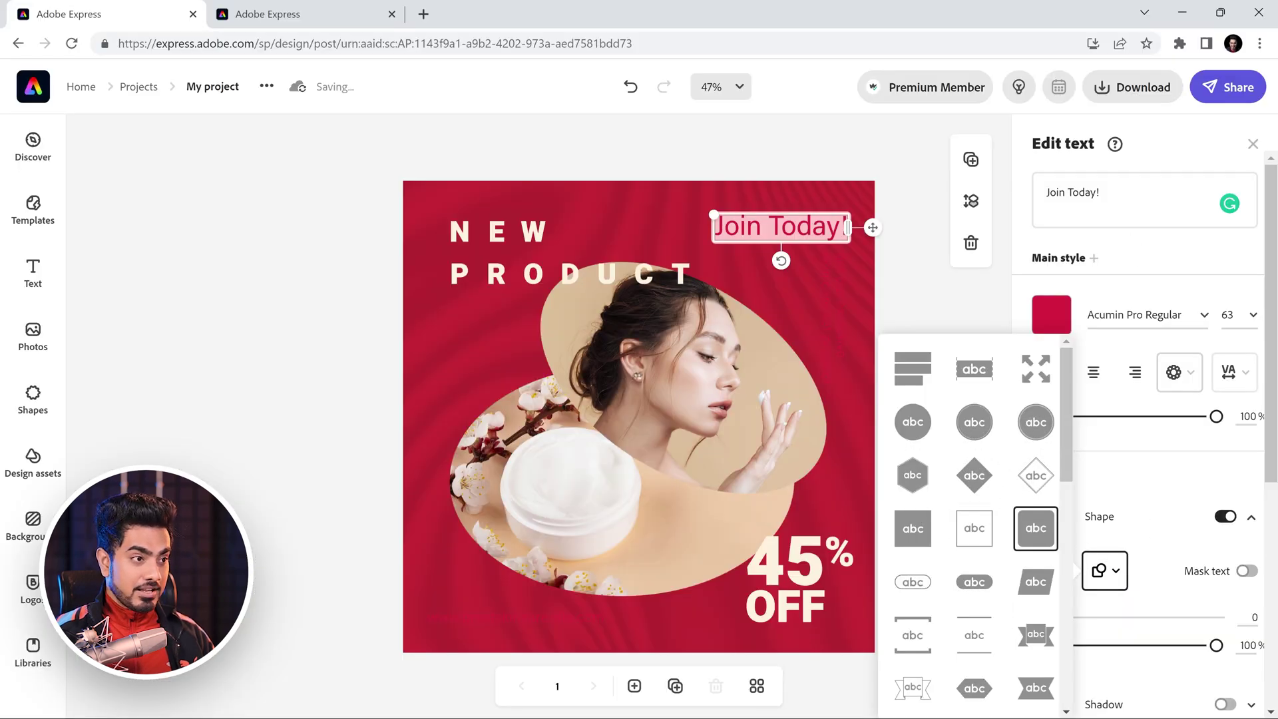
click(1089, 191)
text(ggggfgdfg)
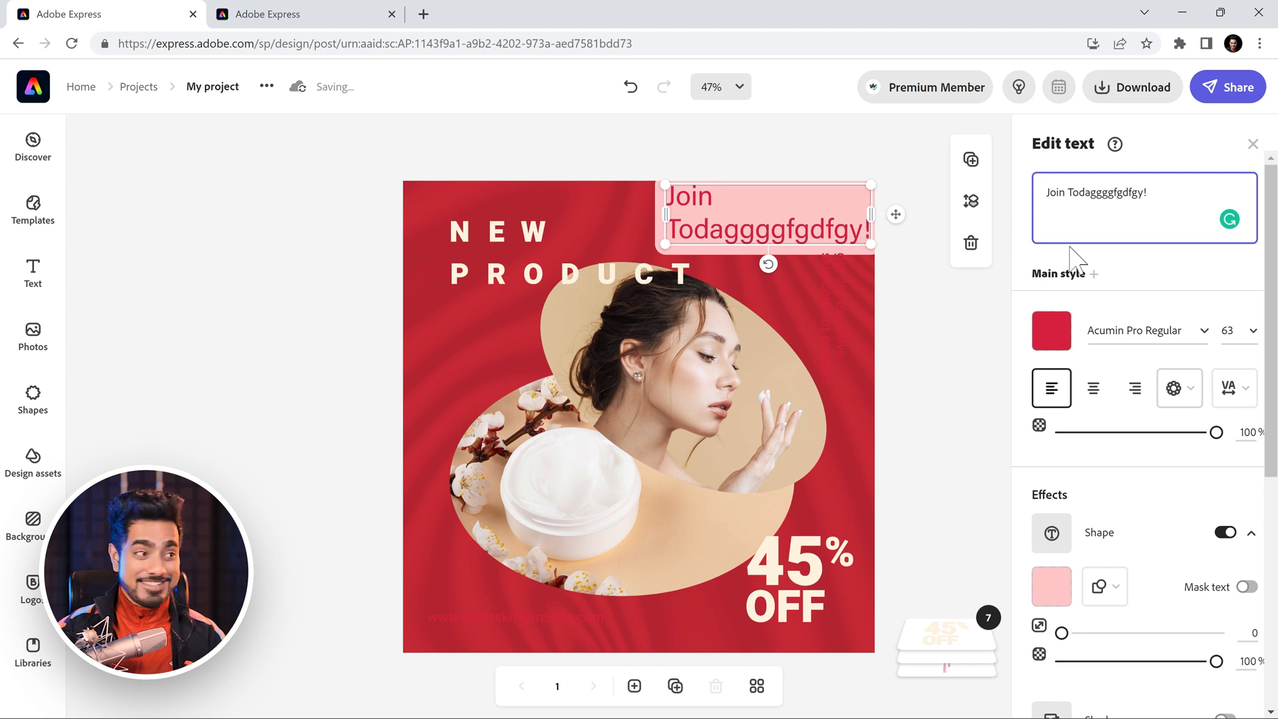
drag(1096, 191, 1144, 192)
key(BackSpace)
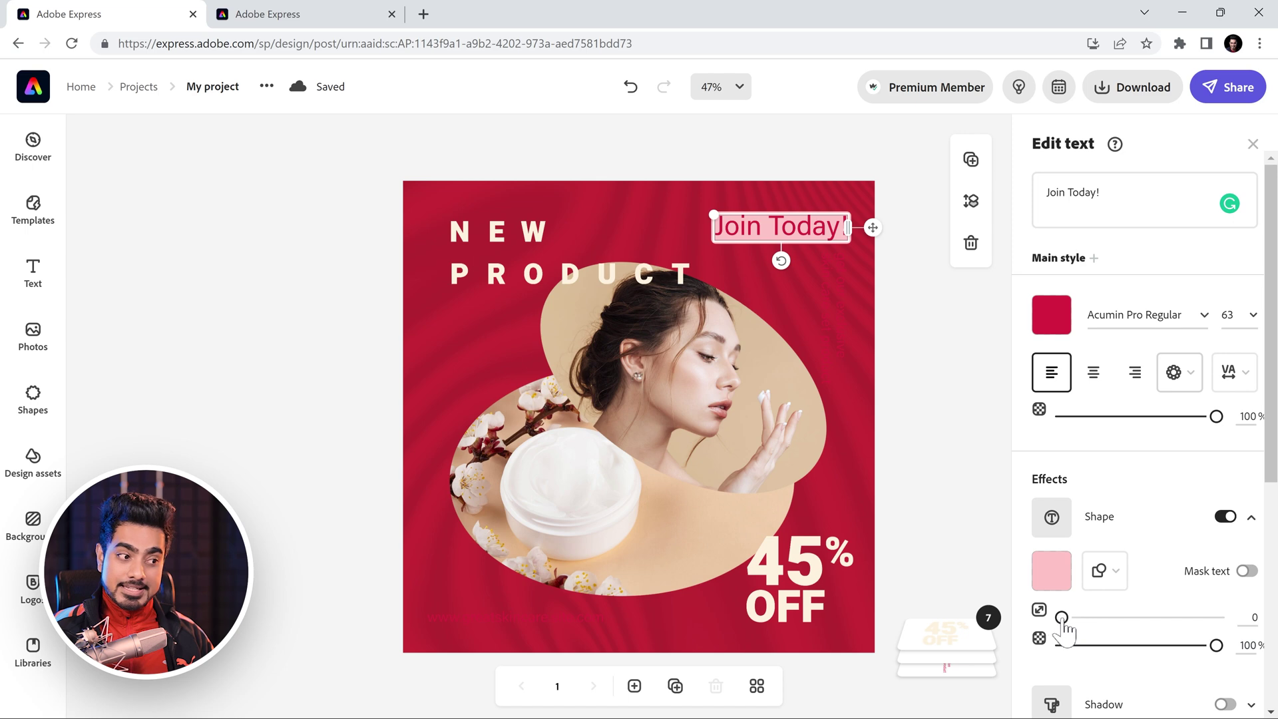
drag(1063, 618, 1099, 621)
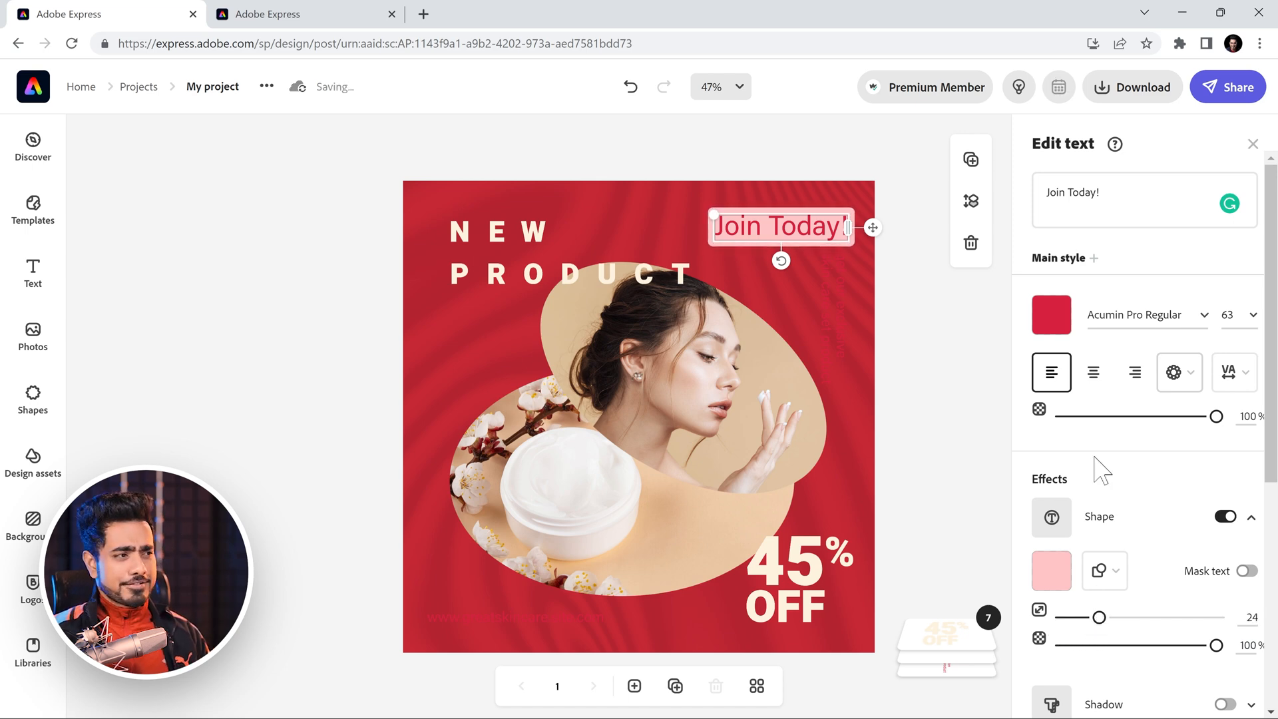
- Colour the Join Today! background shape dark red and deselect the text
click(1057, 582)
drag(1119, 442, 1088, 469)
click(1113, 584)
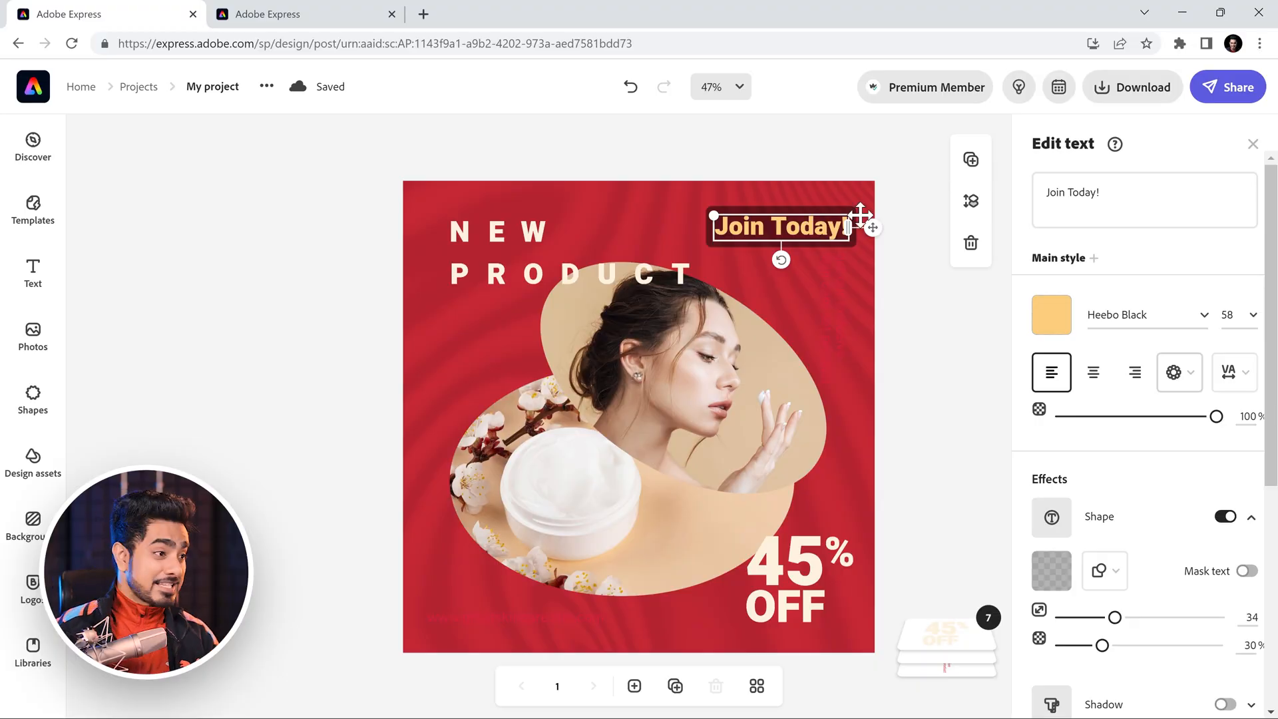
double_click(796, 229)
key(Escape)
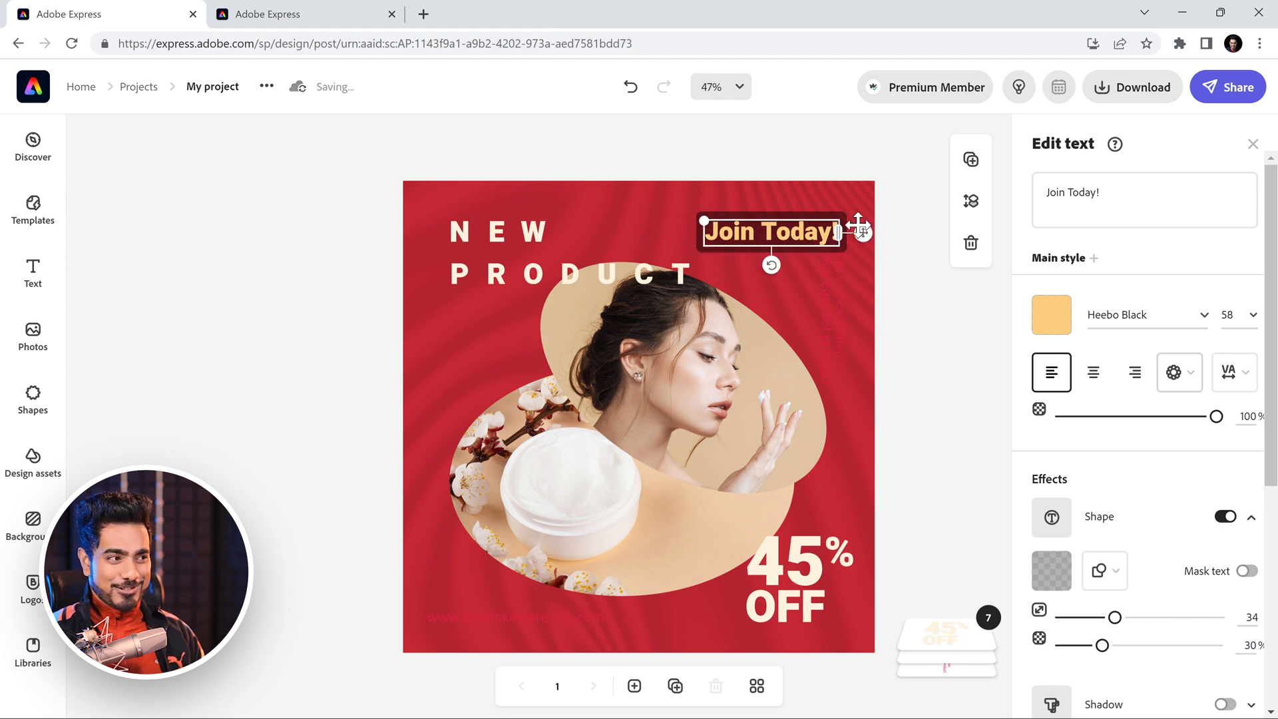
click(924, 199)
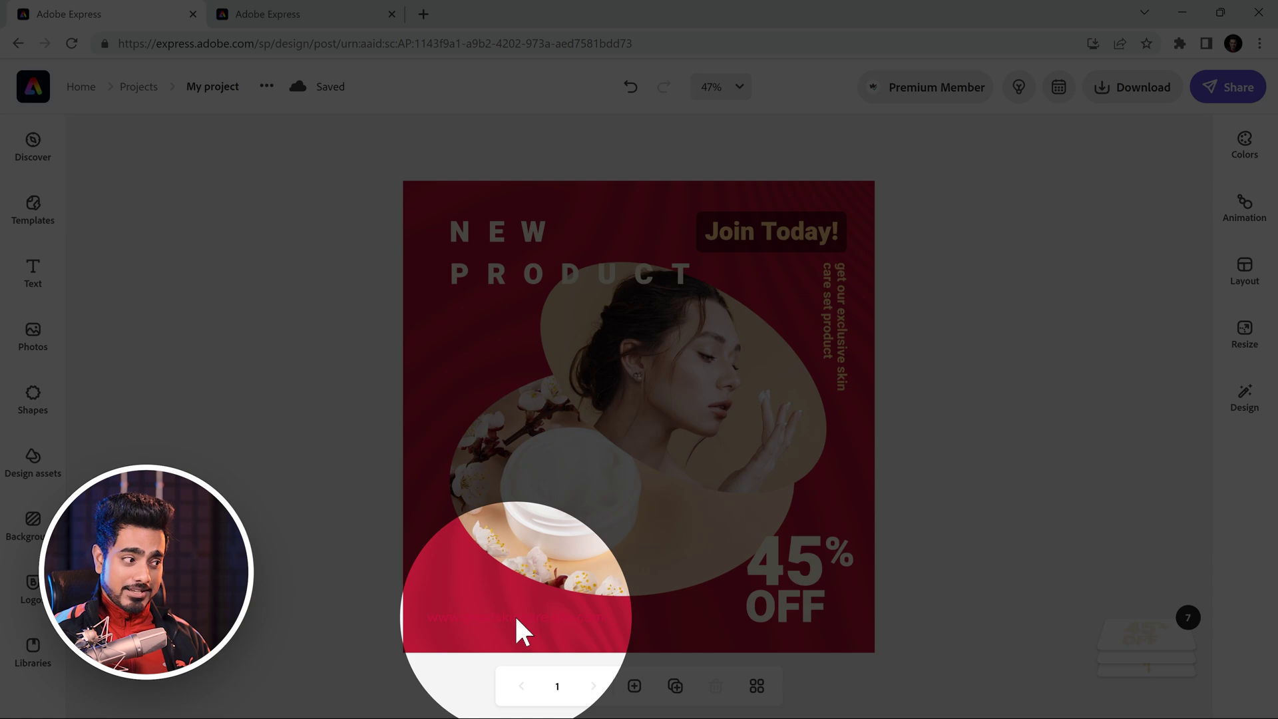
- Review the bottom web address, heading, Join Today! and tagline texts, checking the address size choices
click(516, 618)
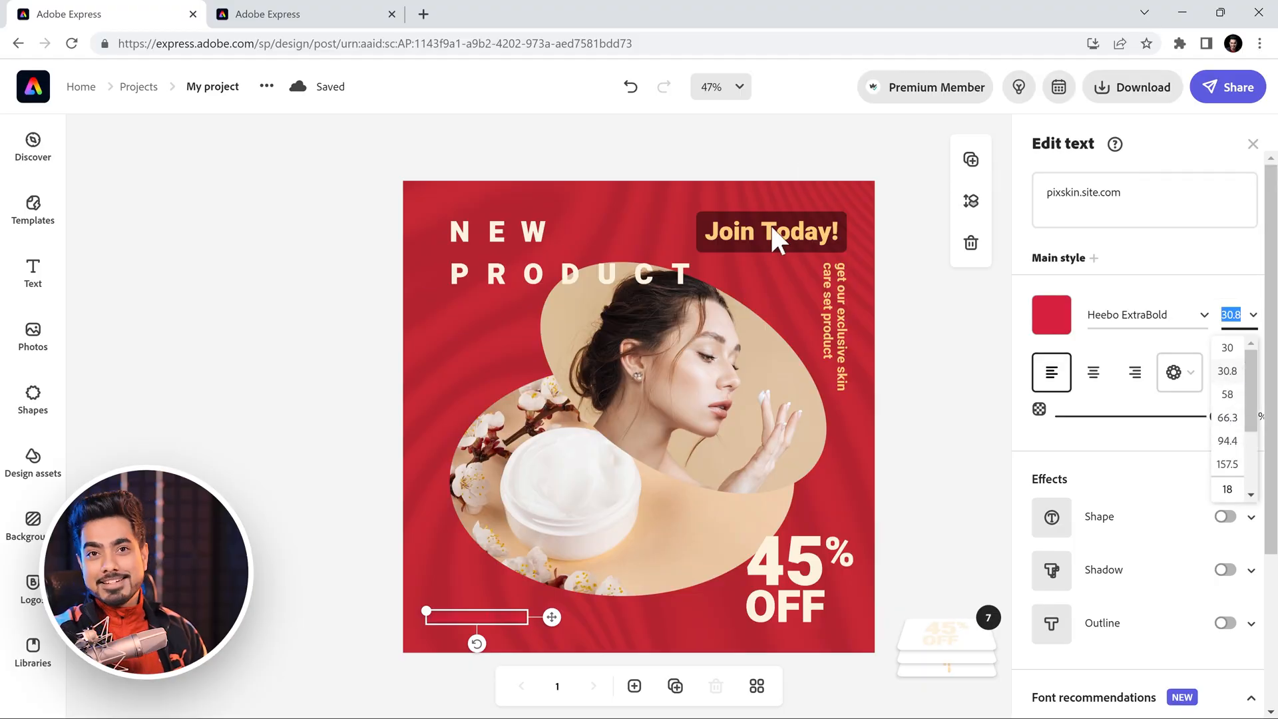
click(546, 275)
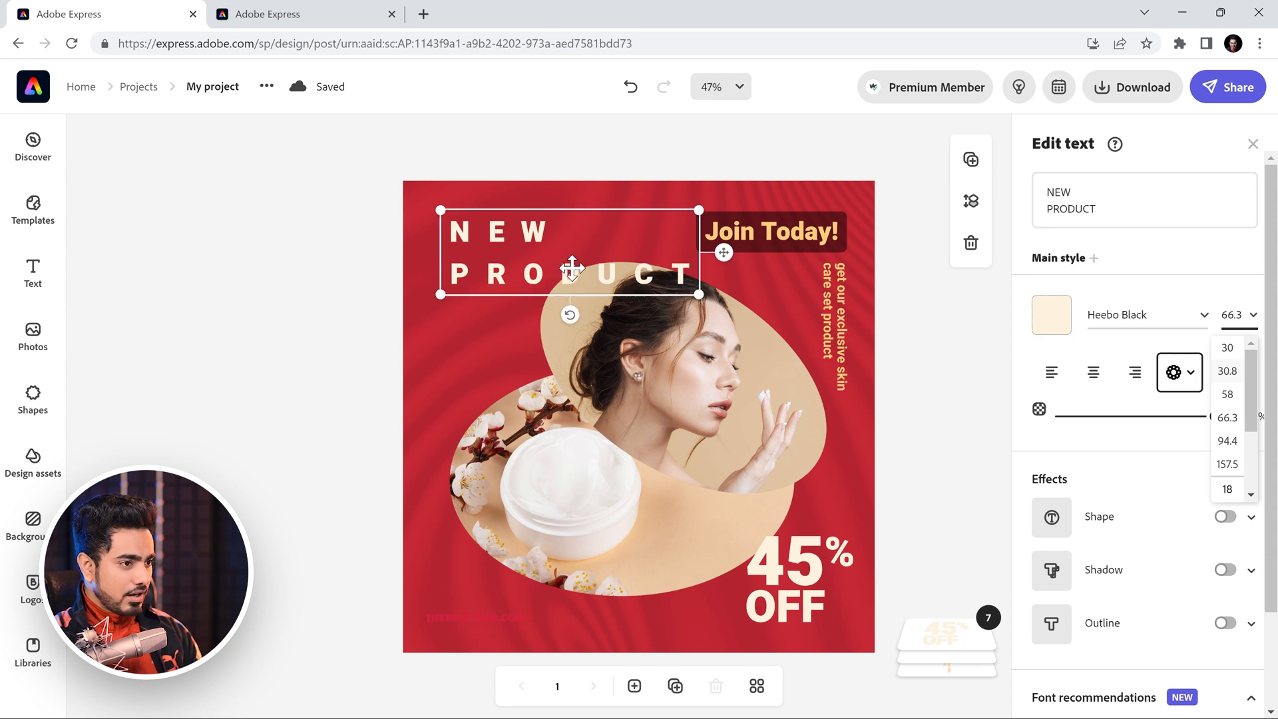
click(787, 231)
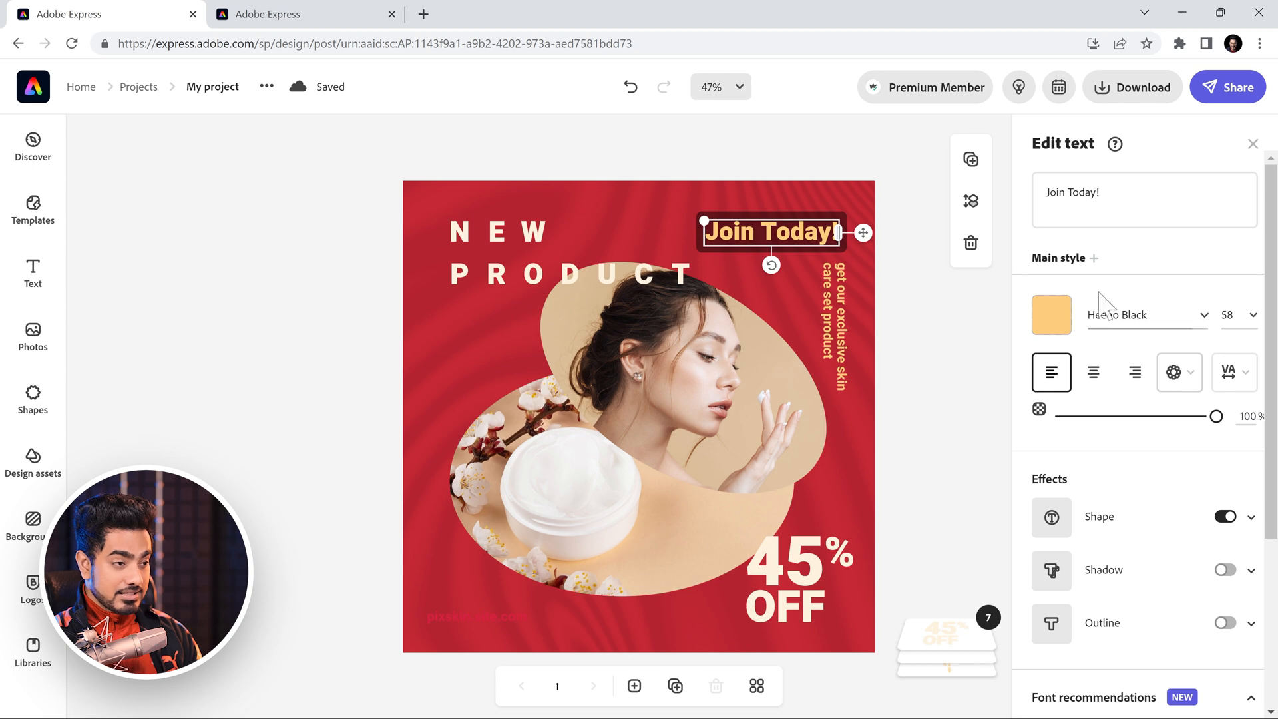
click(839, 309)
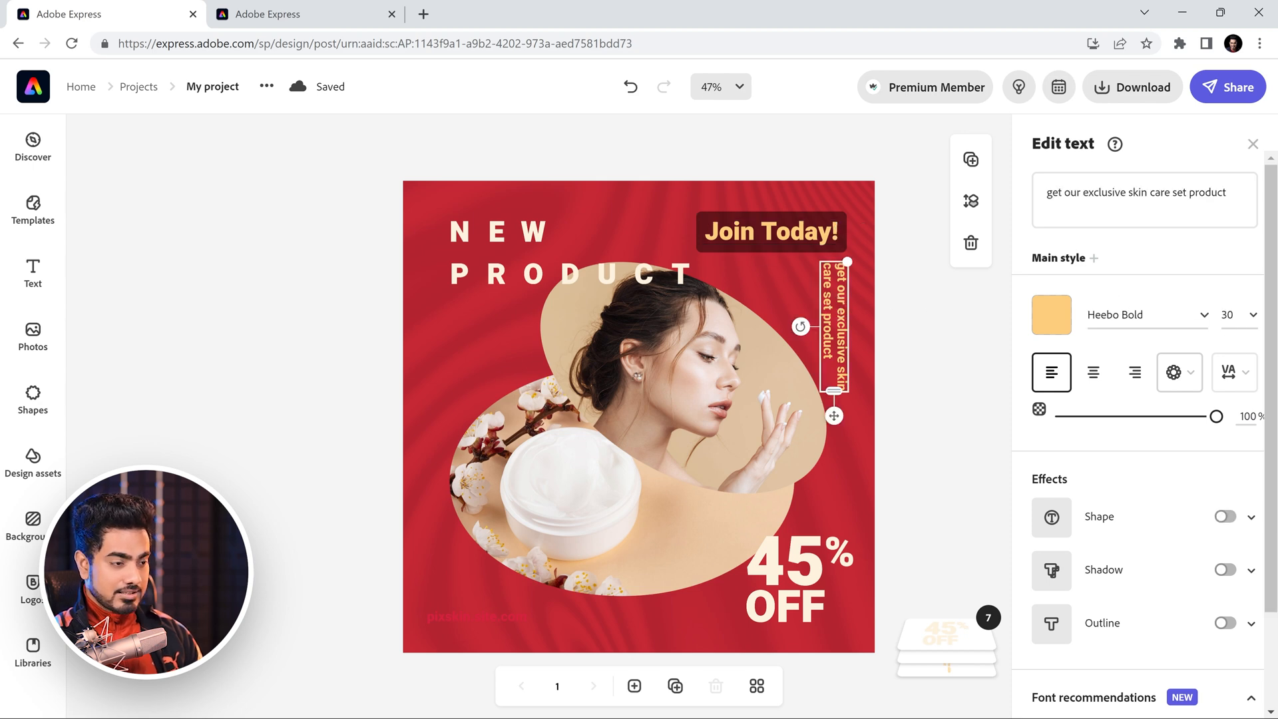
click(479, 616)
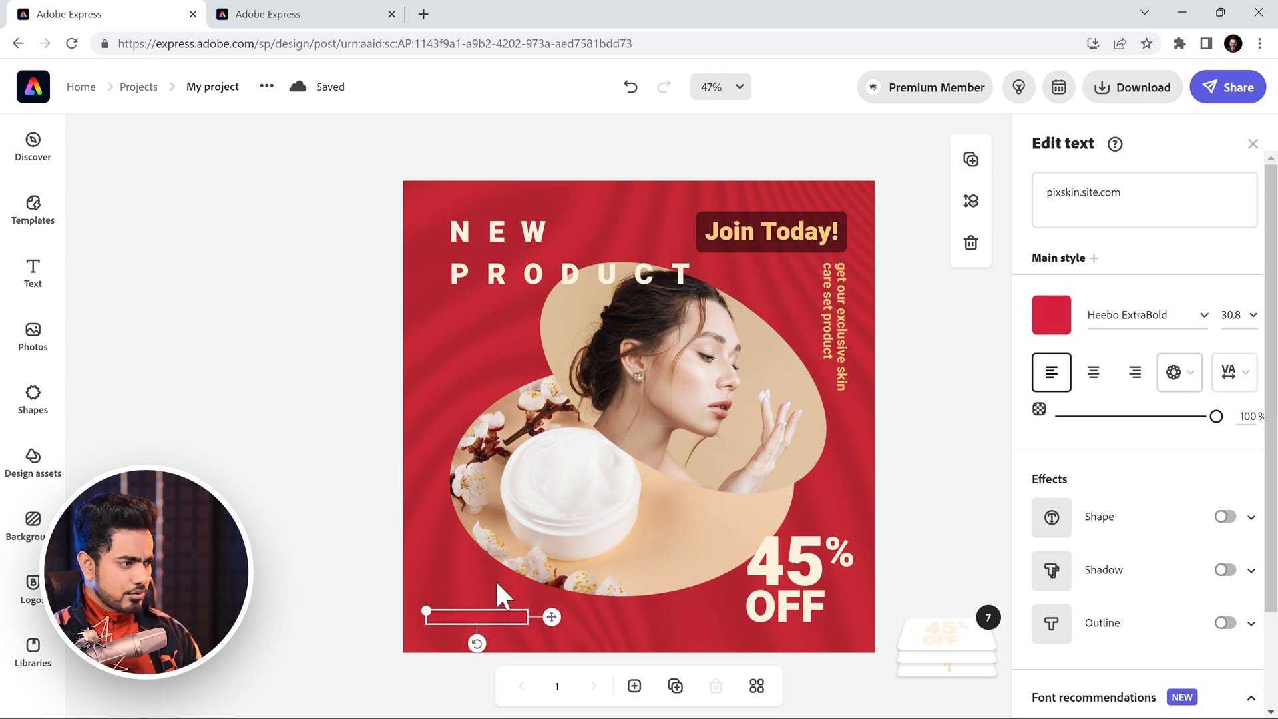
click(1252, 316)
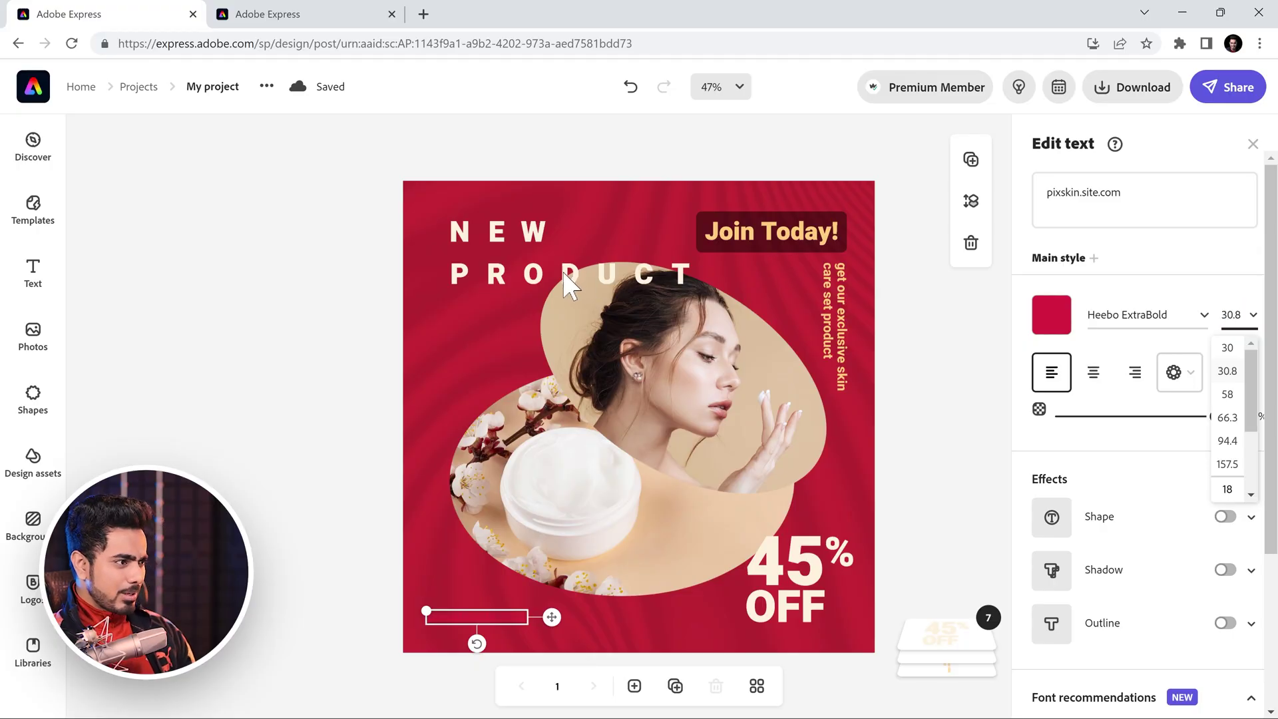
- Set the NEW PRODUCT heading to size 65, then select pixskin.site.com to resize it
click(562, 272)
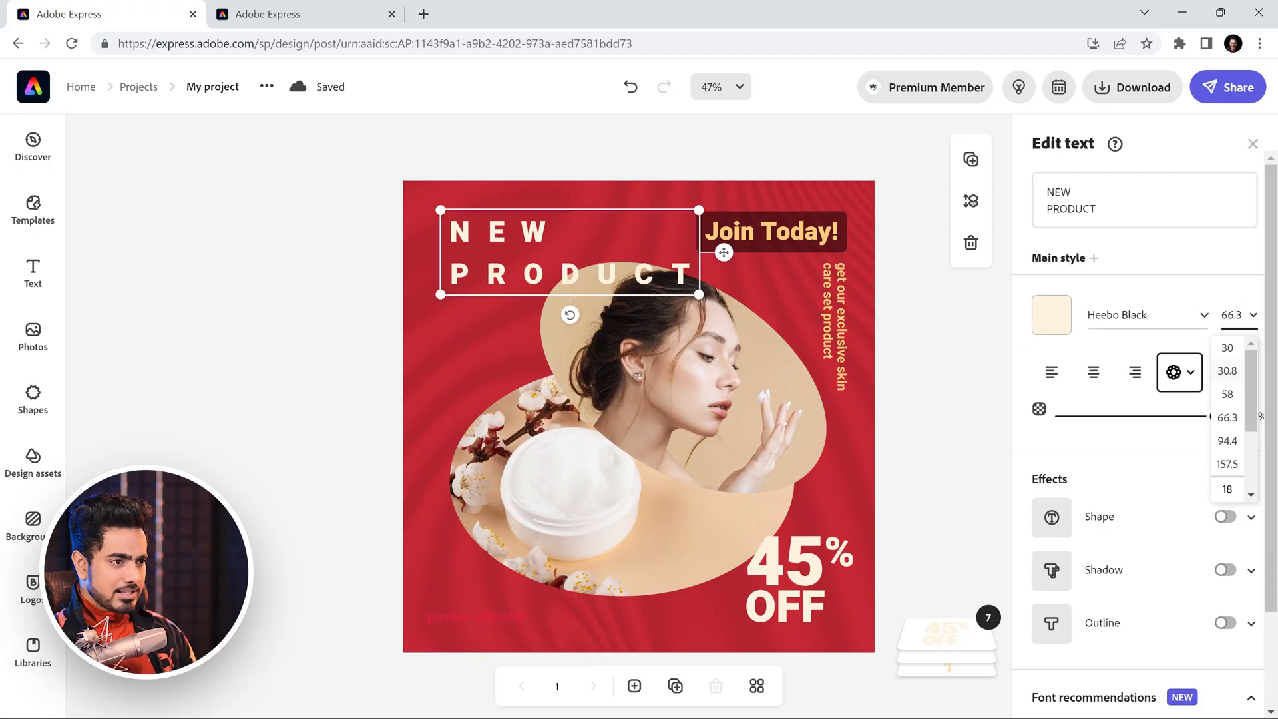
click(1214, 332)
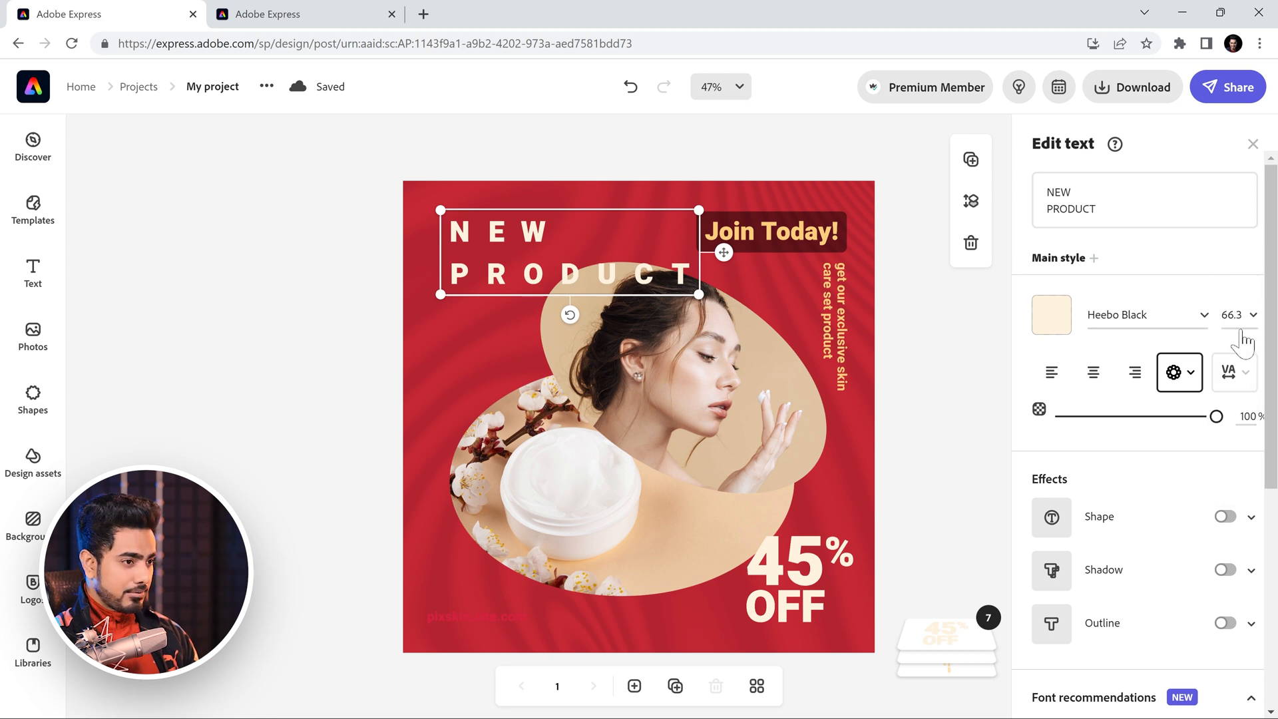
click(1231, 315)
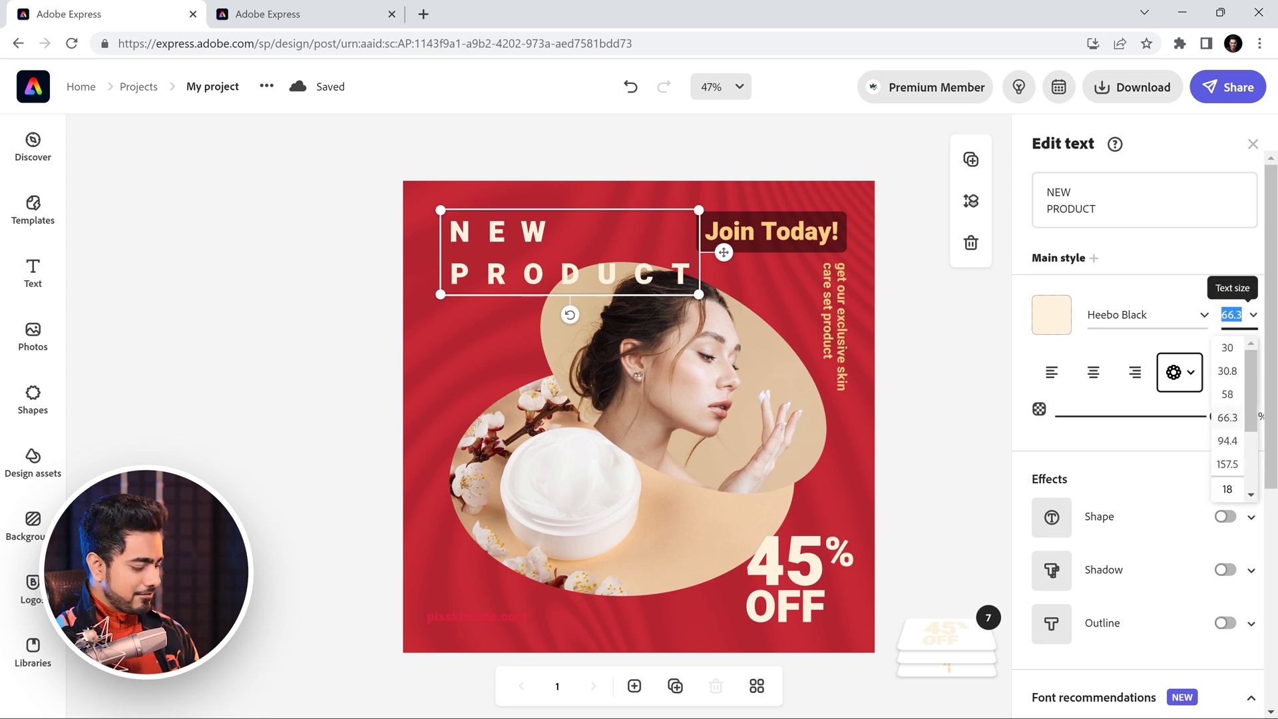
text(65)
key(Return)
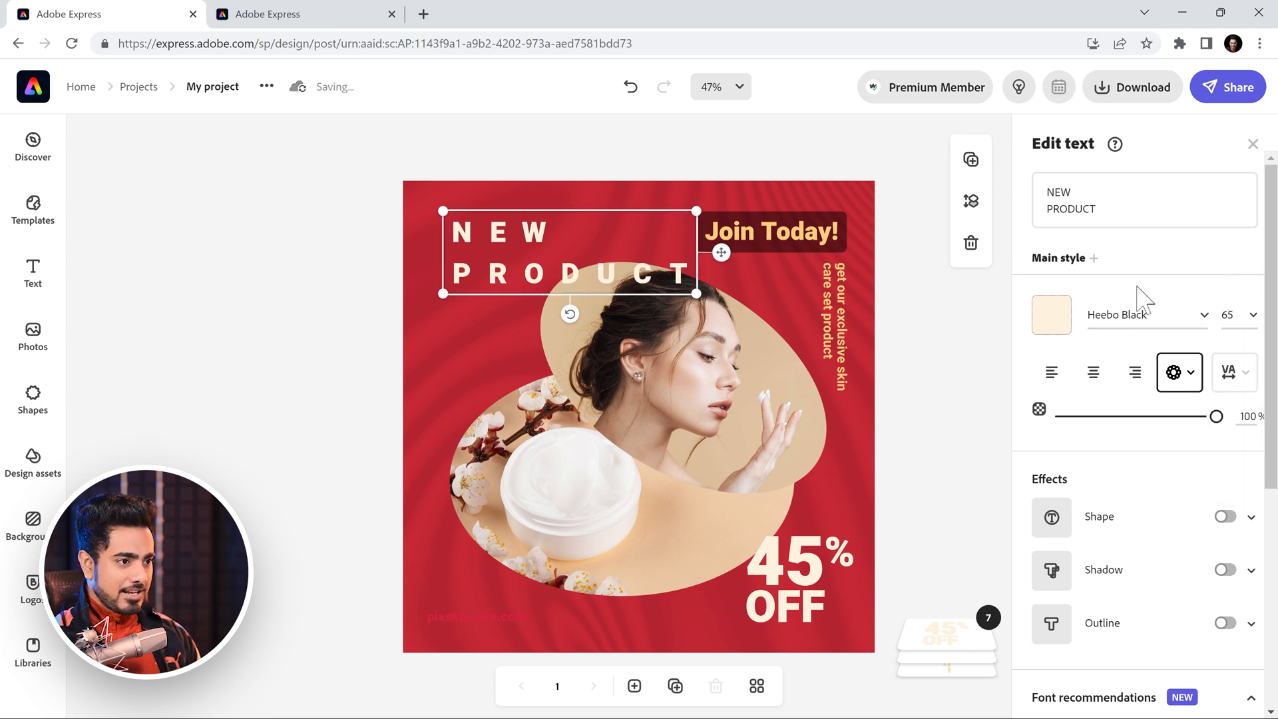
click(479, 616)
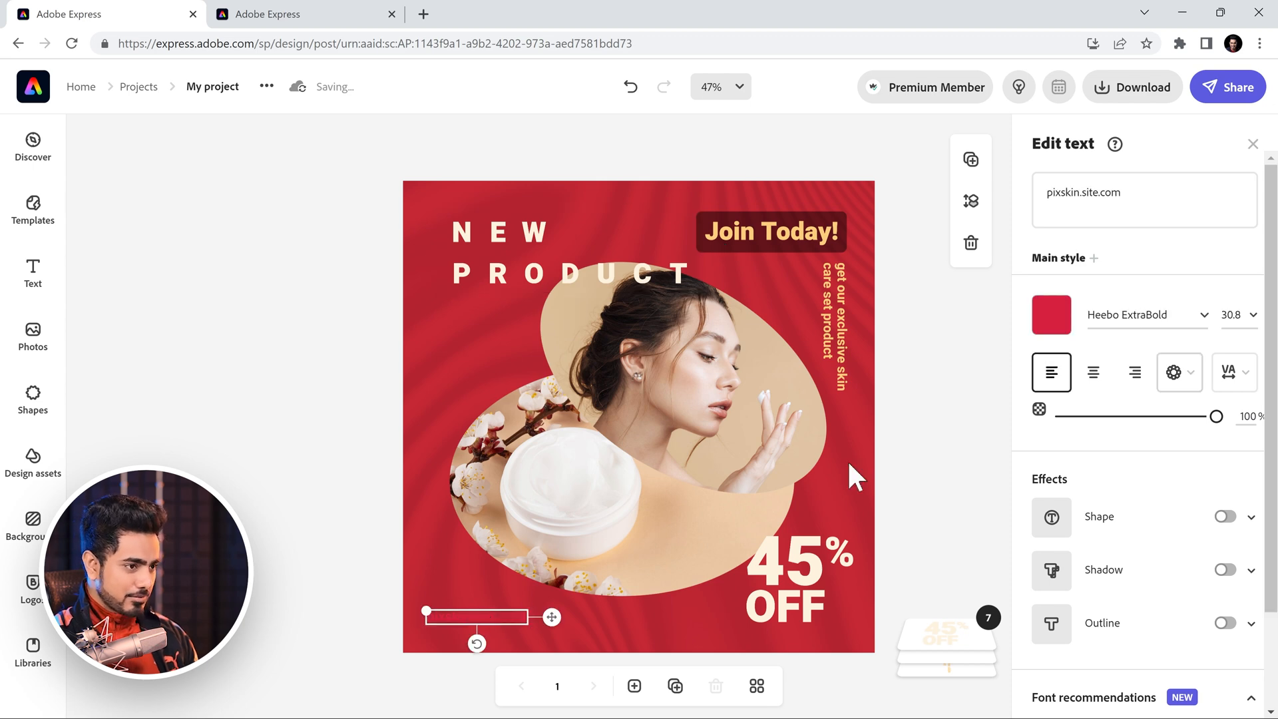
click(1240, 316)
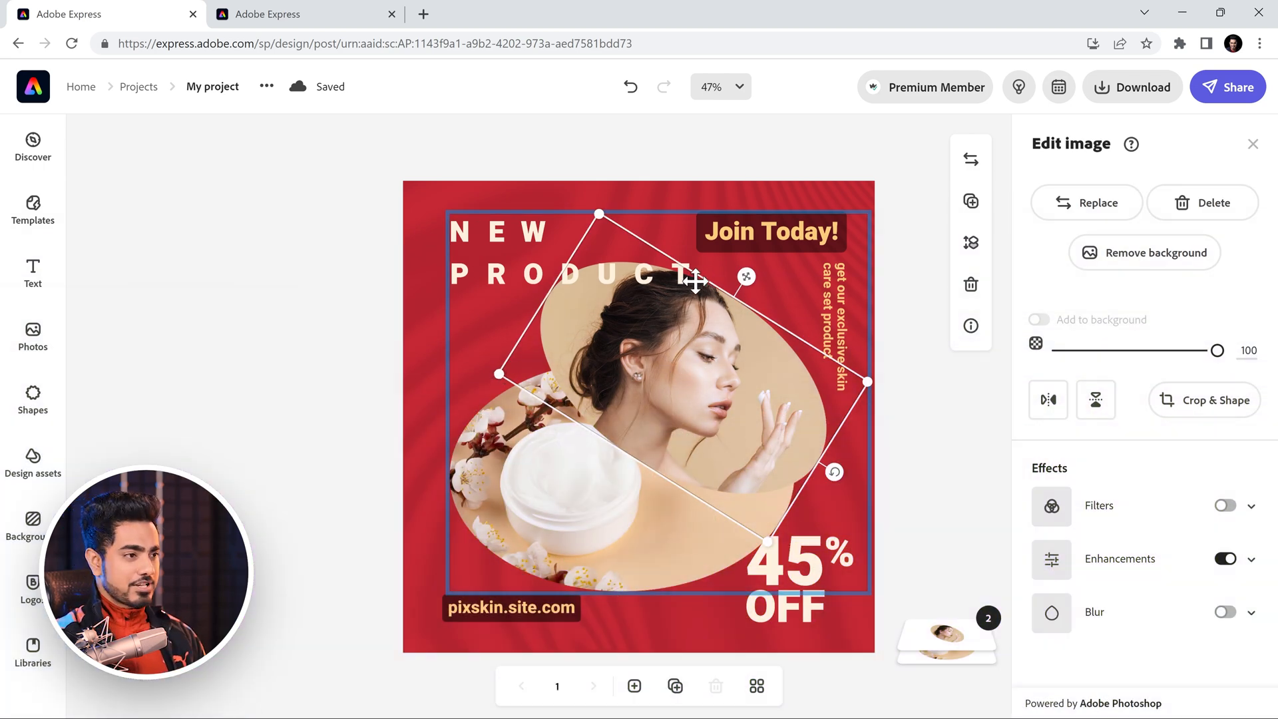
click(1093, 204)
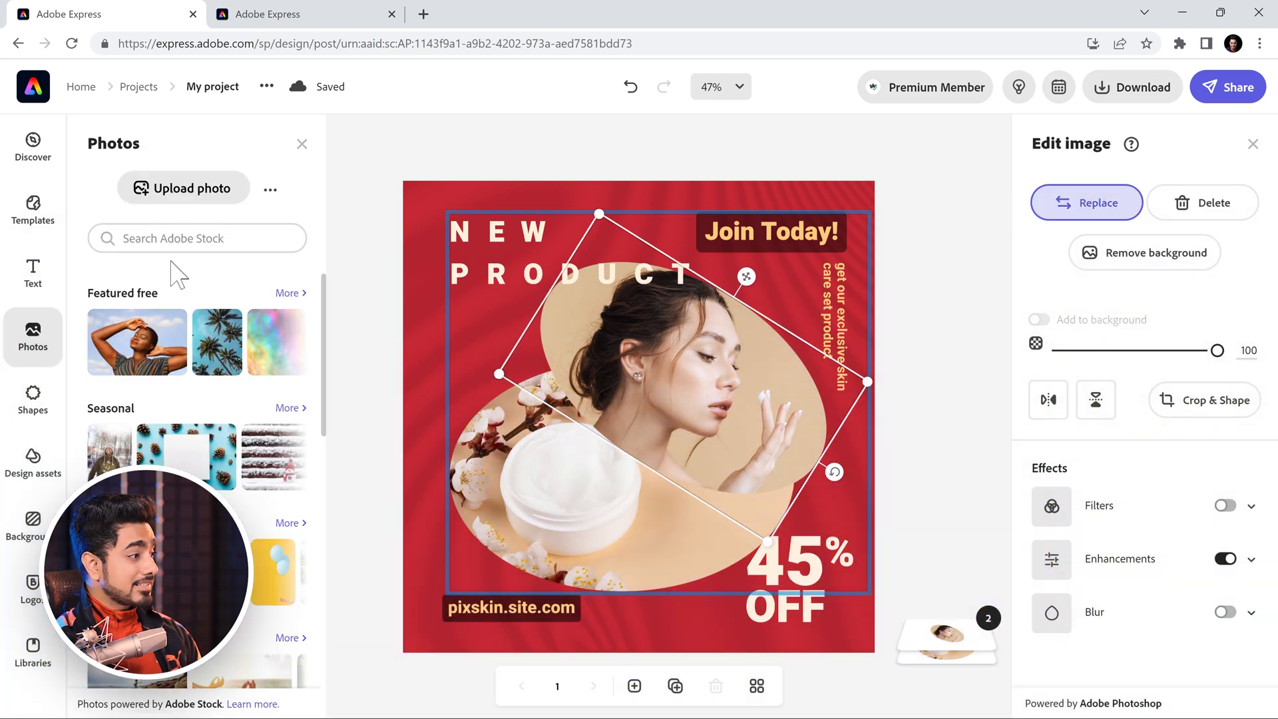
scroll(326, 299, down, 1)
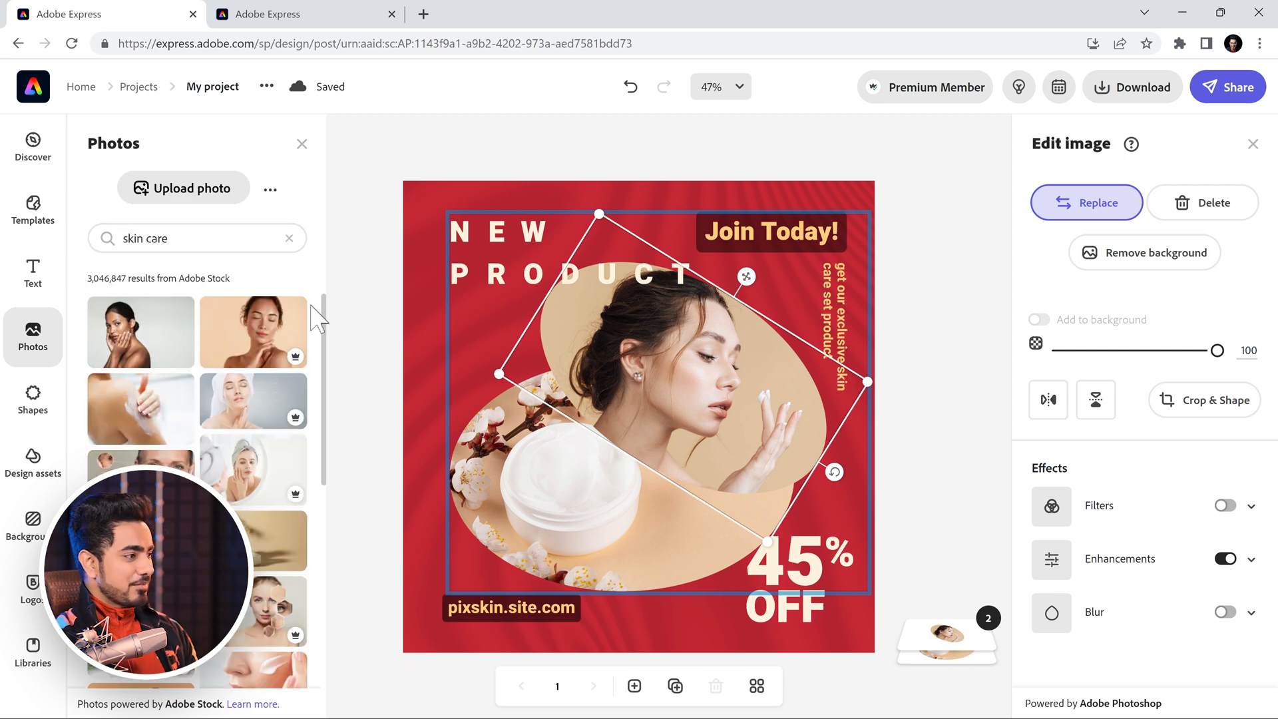
scroll(334, 364, down, 2)
scroll(335, 370, down, 2)
scroll(335, 372, down, 2)
click(255, 510)
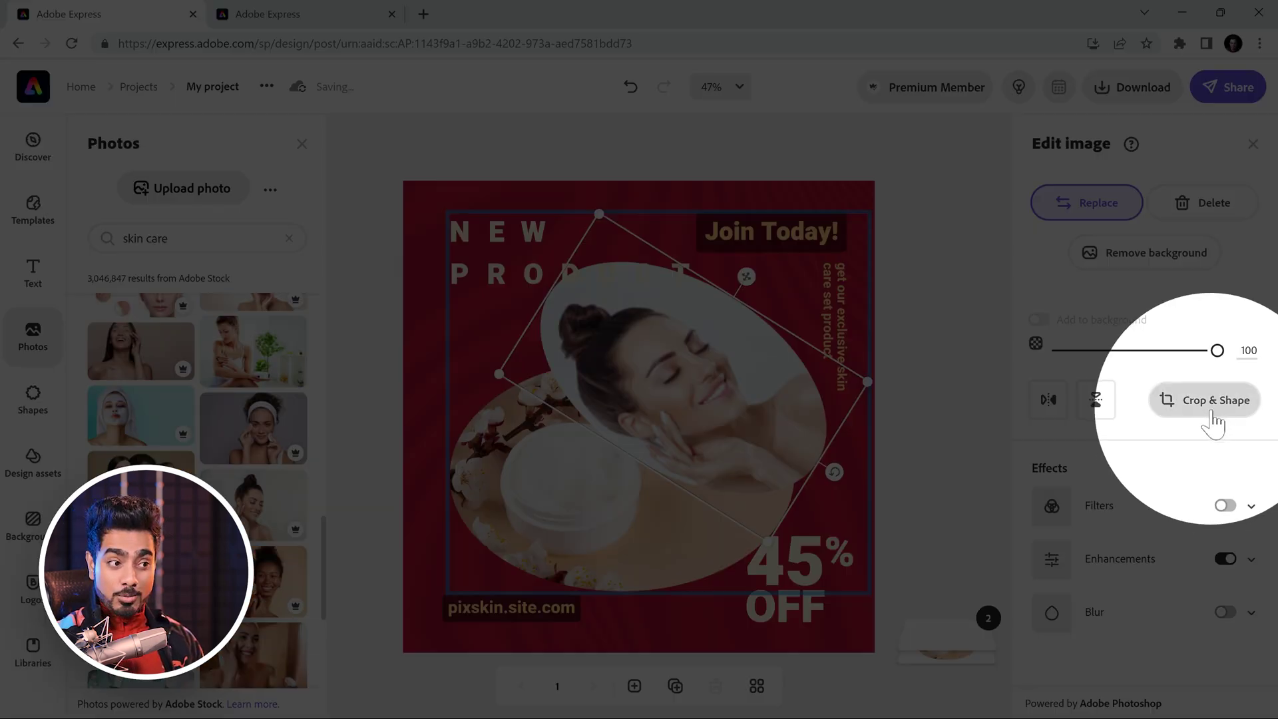
click(1213, 402)
scroll(1260, 451, down, 3)
scroll(1260, 452, down, 3)
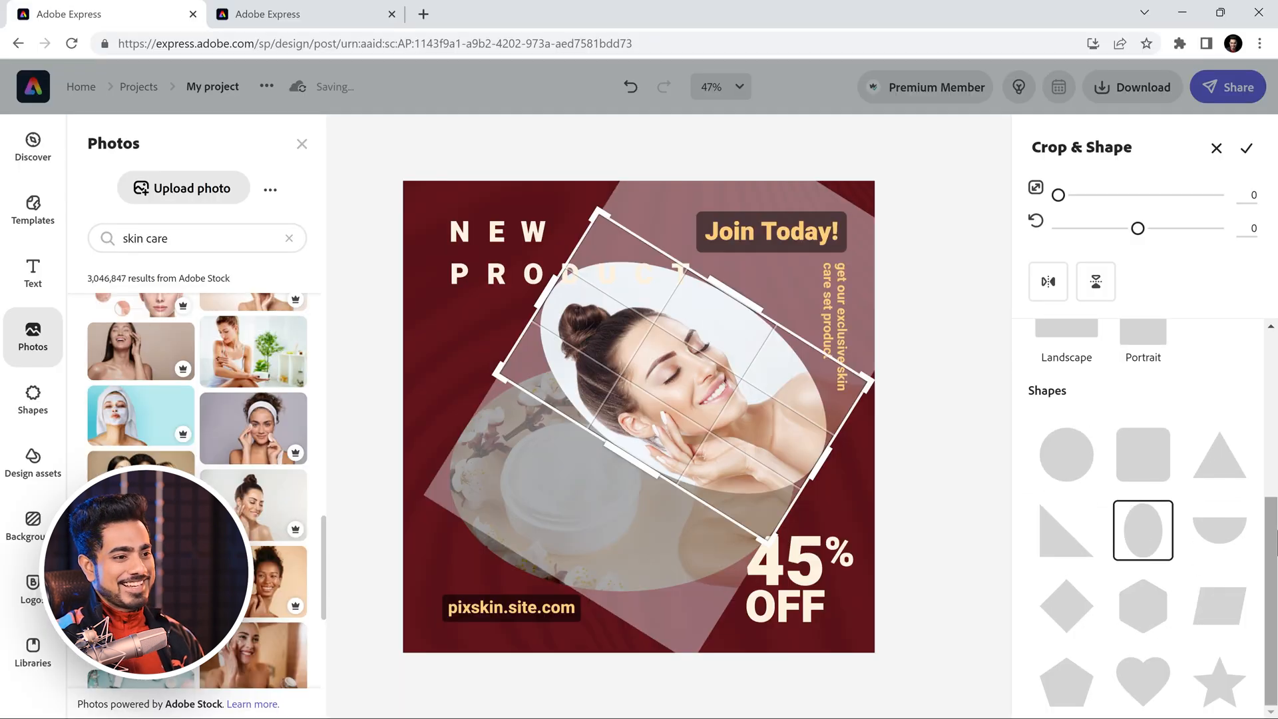
scroll(1267, 530, up, 3)
drag(1137, 228, 1159, 229)
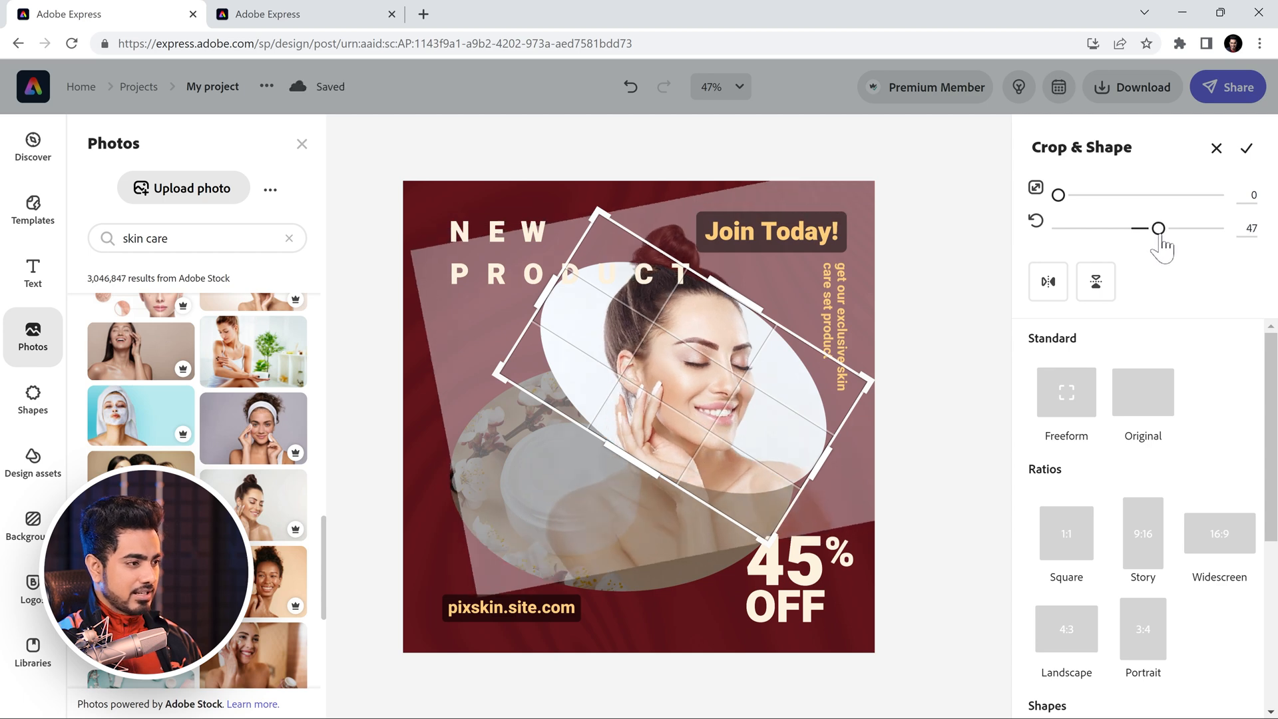
click(1247, 149)
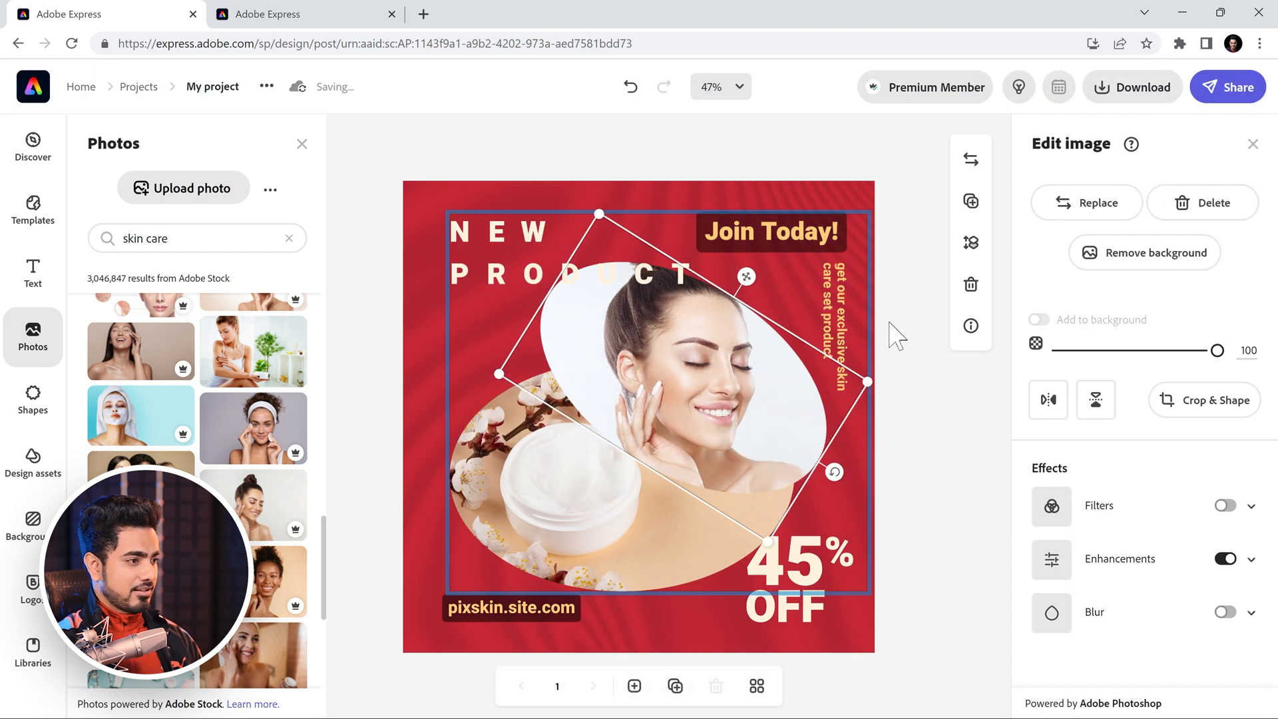
key(ctrl+z)
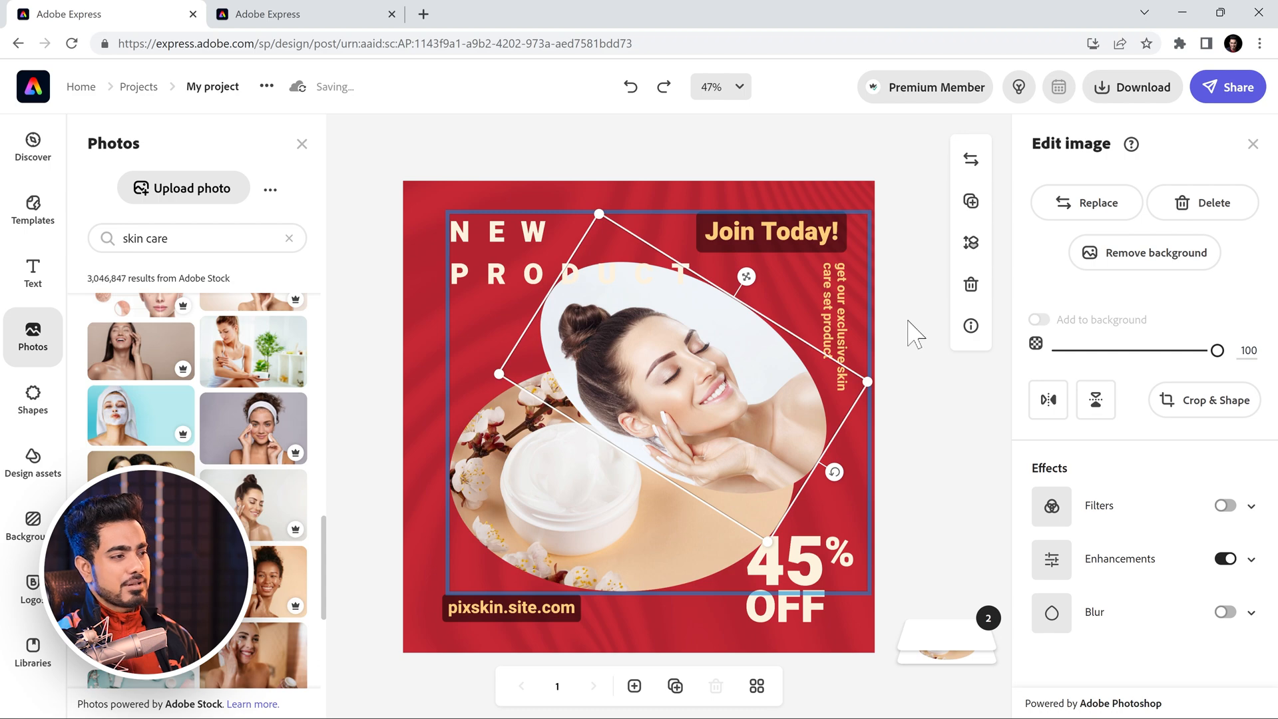
key(ctrl+z)
key(ctrl+z)
click(911, 319)
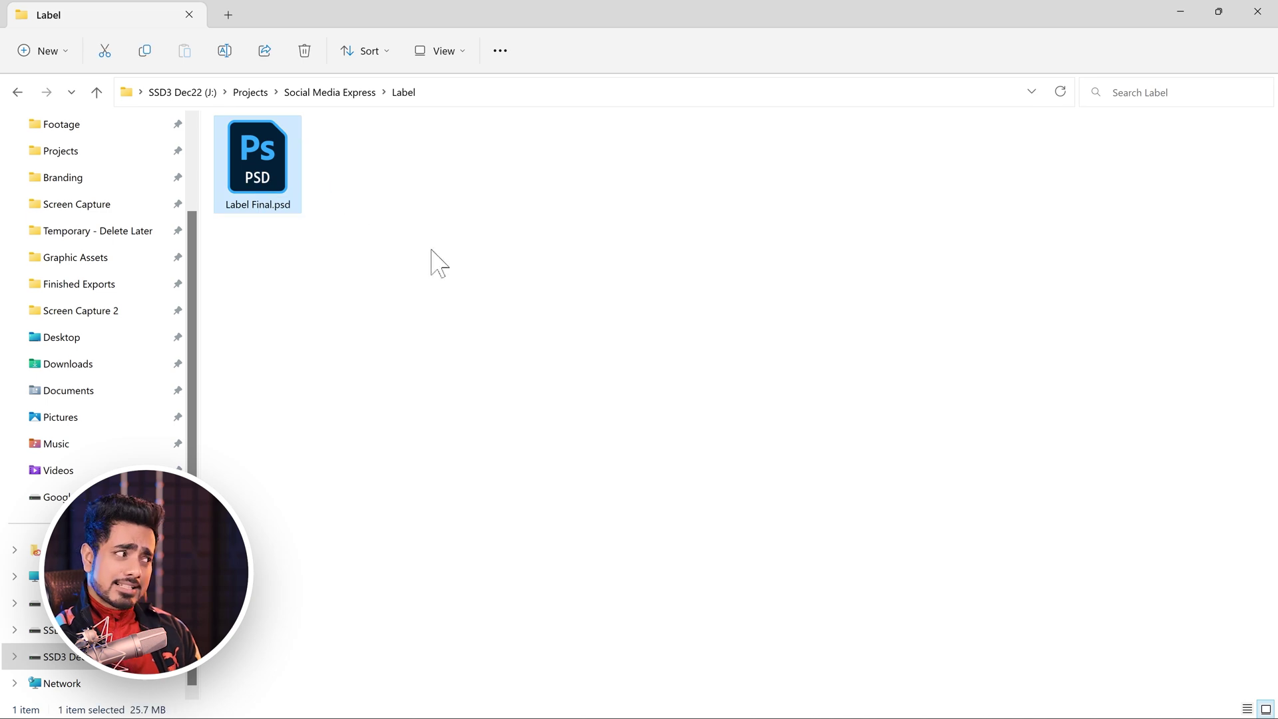
- Drag Label Final.psd from File Explorer onto the Product.jpg bottle photo in Photoshop
drag(498, 466, 456, 665)
drag(271, 144, 404, 709)
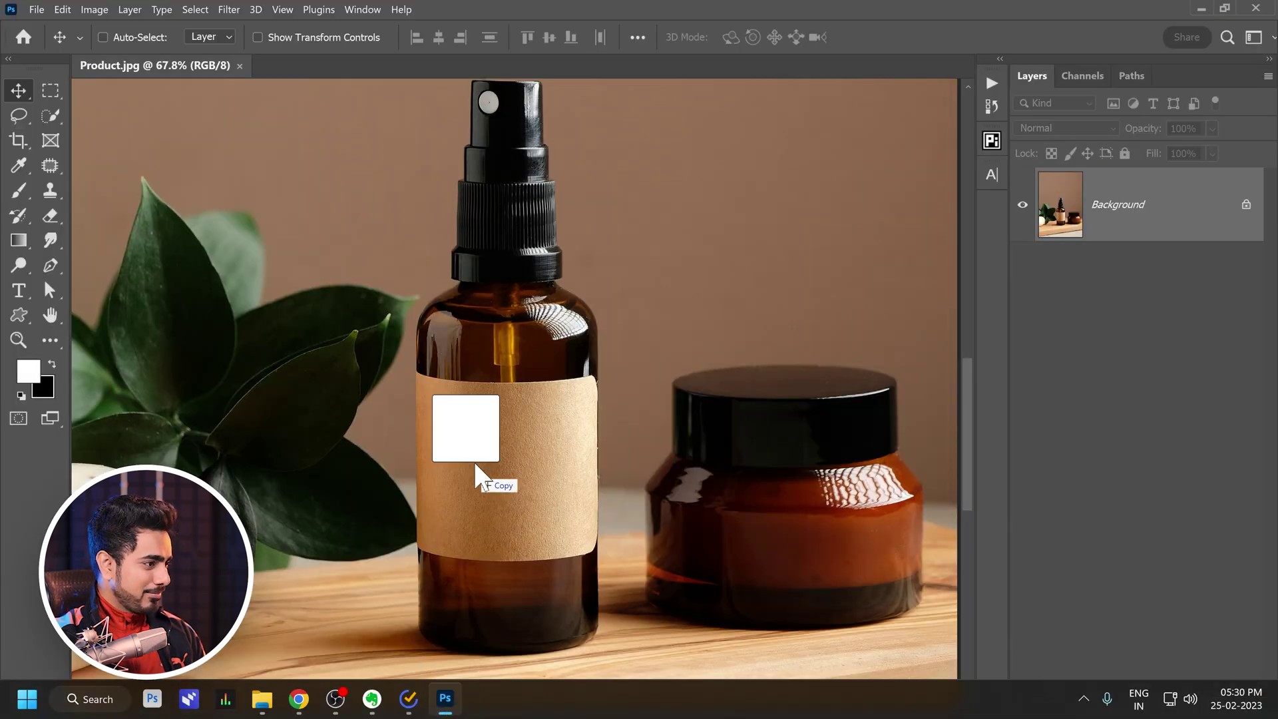
drag(404, 709, 524, 415)
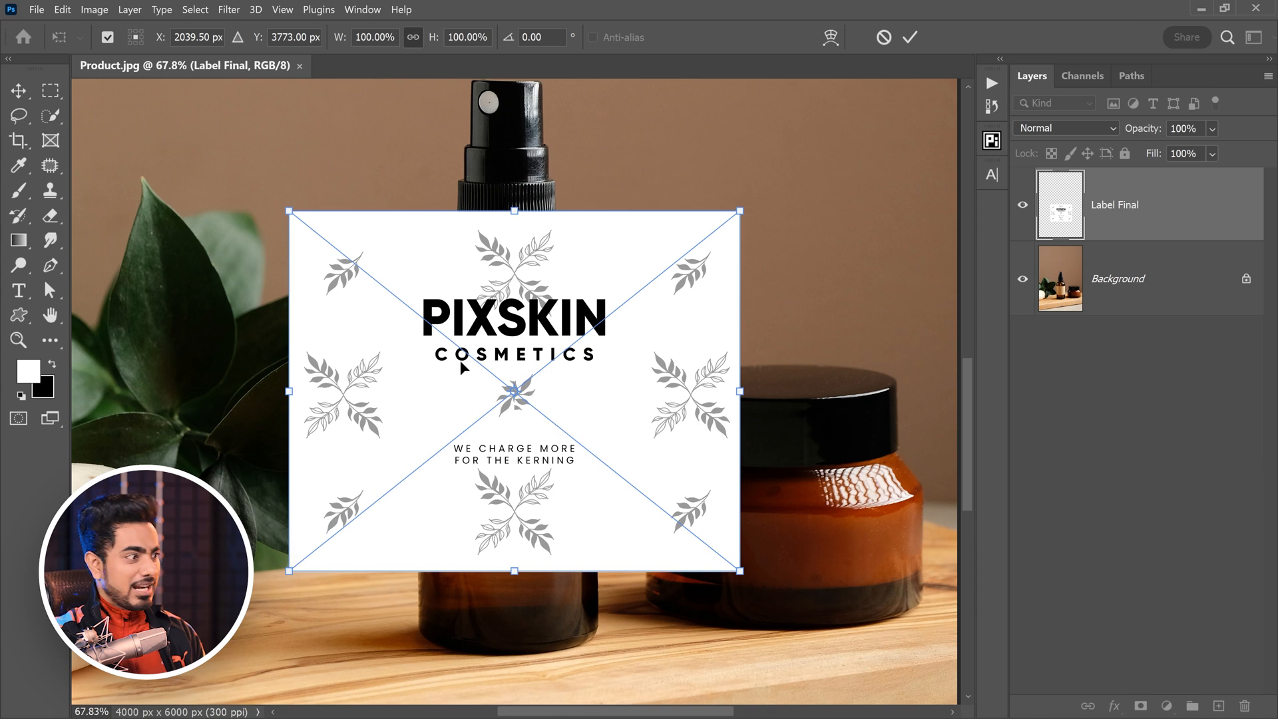
- Place the label layer and switch its transform to a Cylinder warp
key(Return)
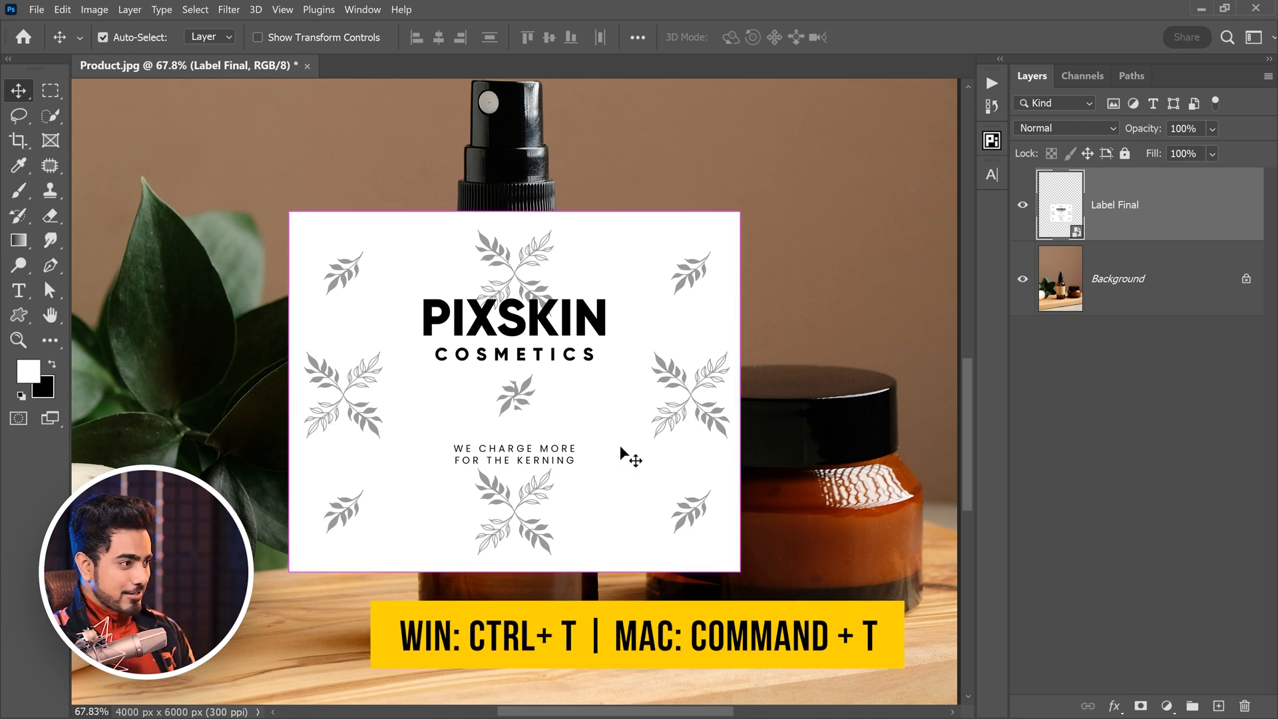
key(ctrl+t)
right_click(609, 350)
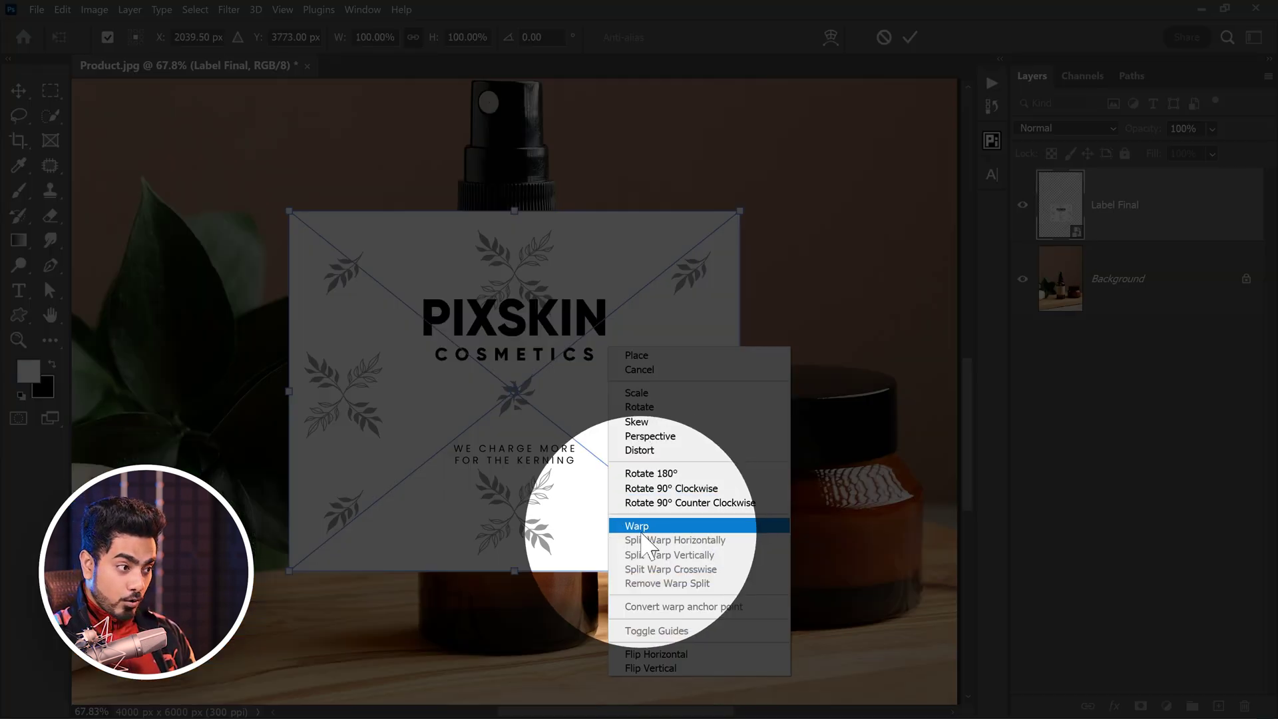
click(640, 526)
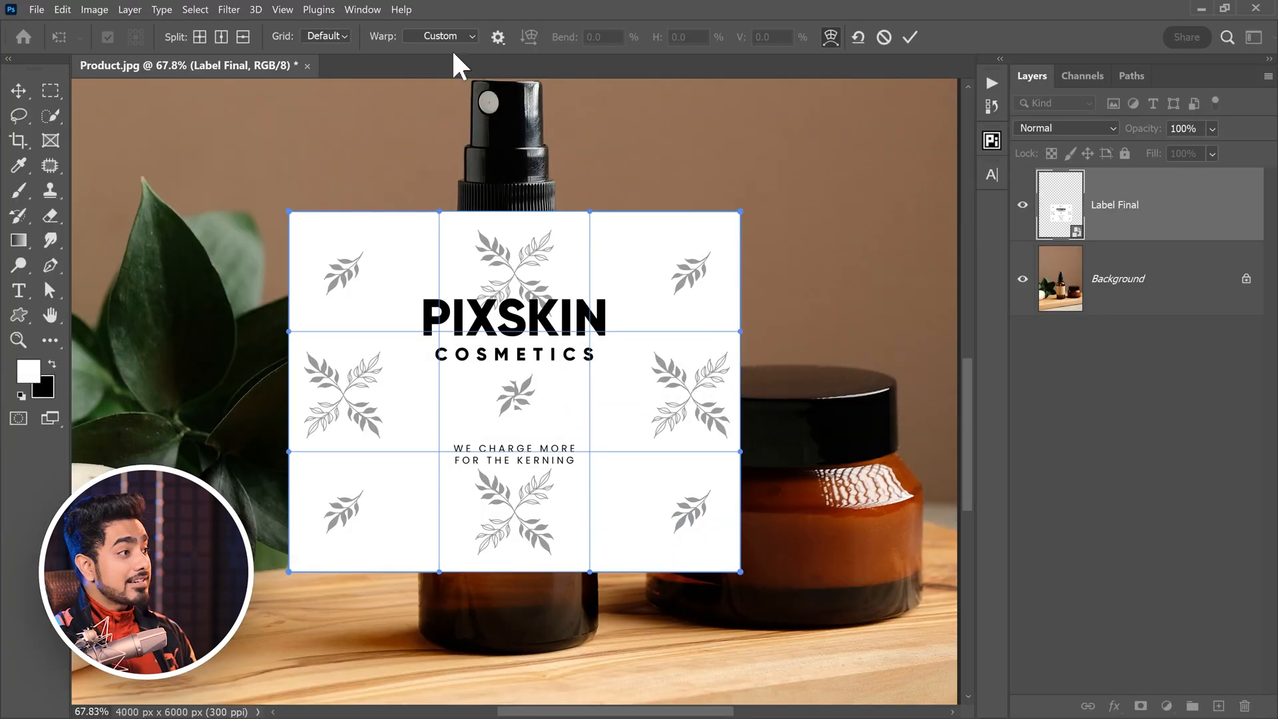
click(461, 41)
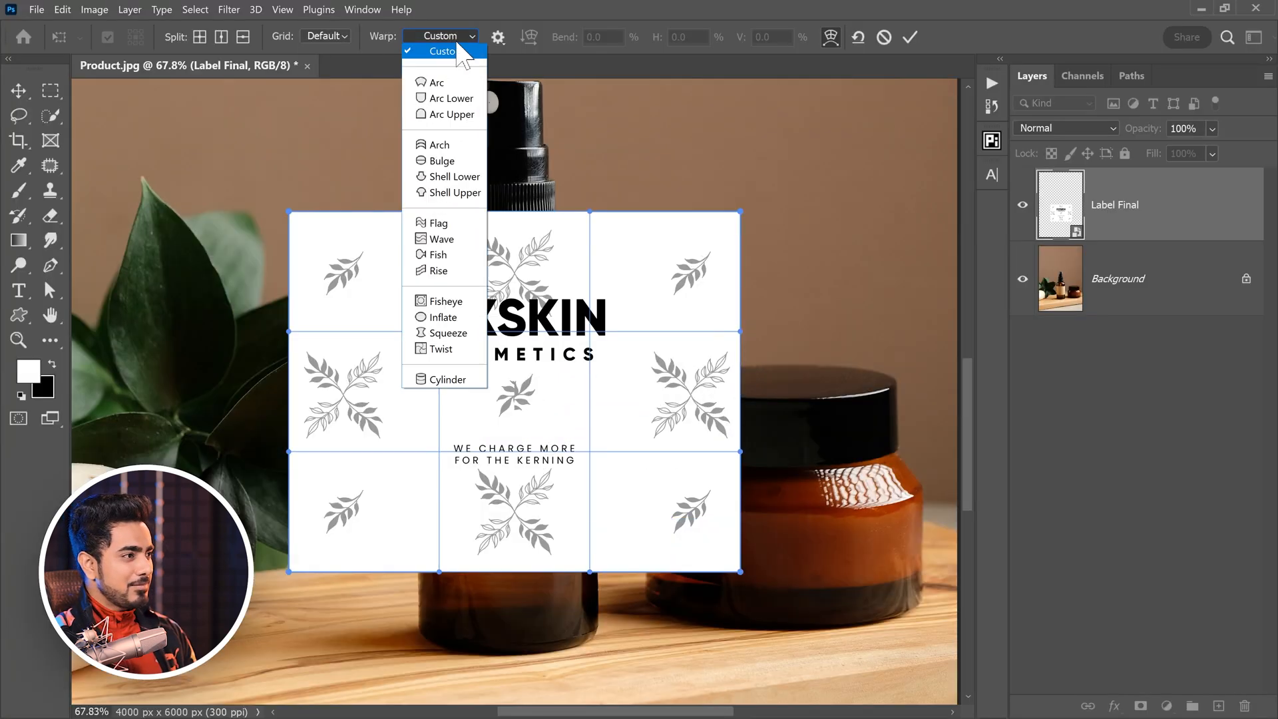
click(452, 381)
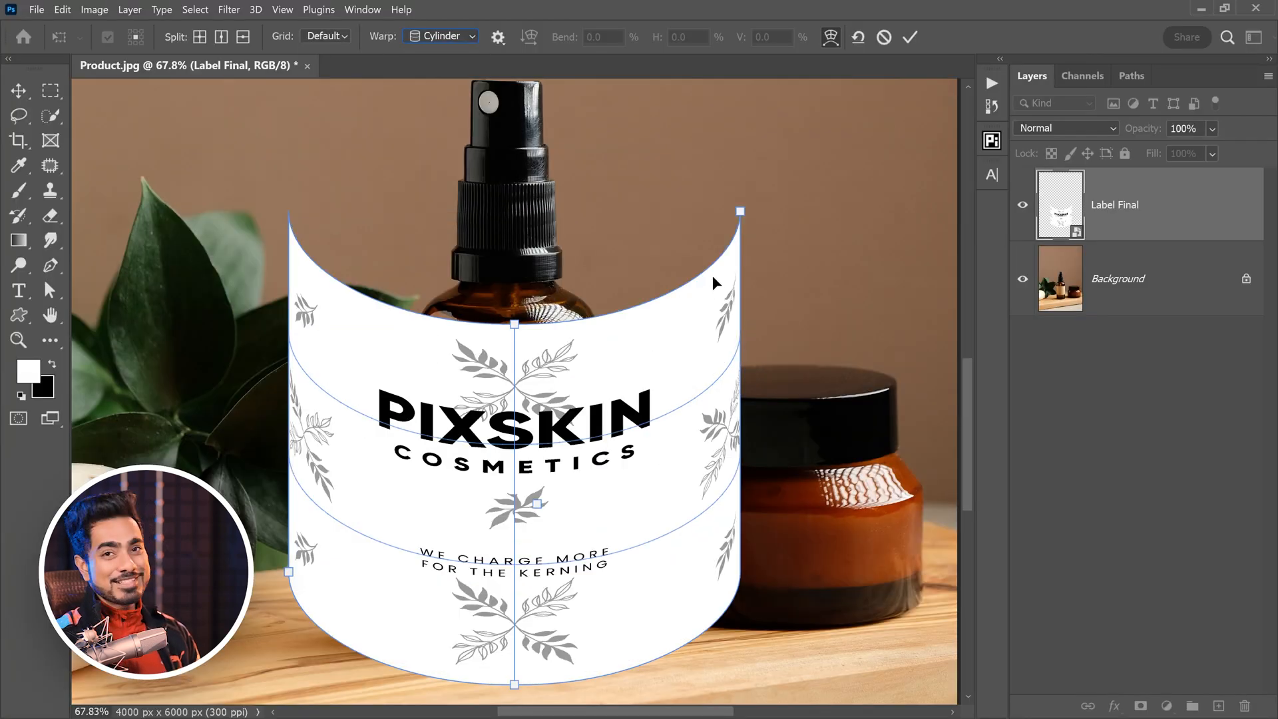
- Drag the warp handles to fit the label to the bottle's width and curve, then commit
mouse_move(740, 212)
mouse_down()
mouse_move(630, 362)
mouse_move(605, 363)
mouse_move(597, 340)
mouse_up()
drag(287, 578, 418, 583)
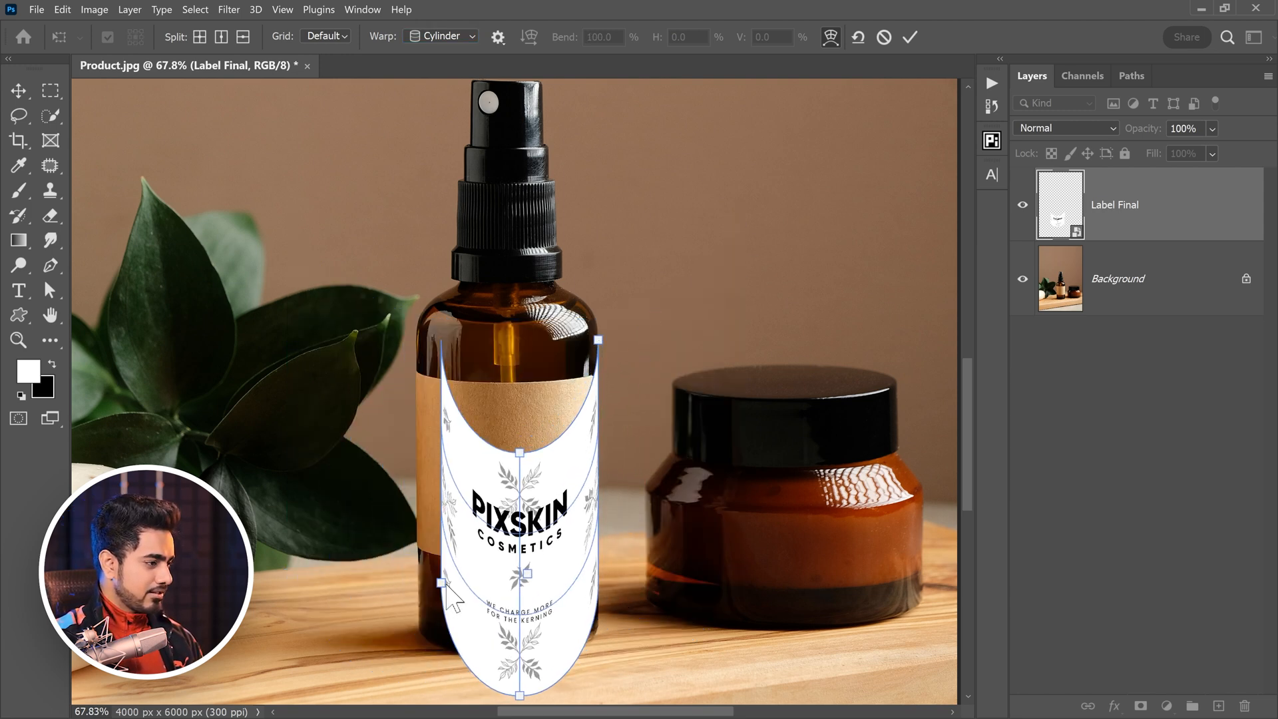
drag(508, 455, 521, 361)
drag(605, 362, 640, 350)
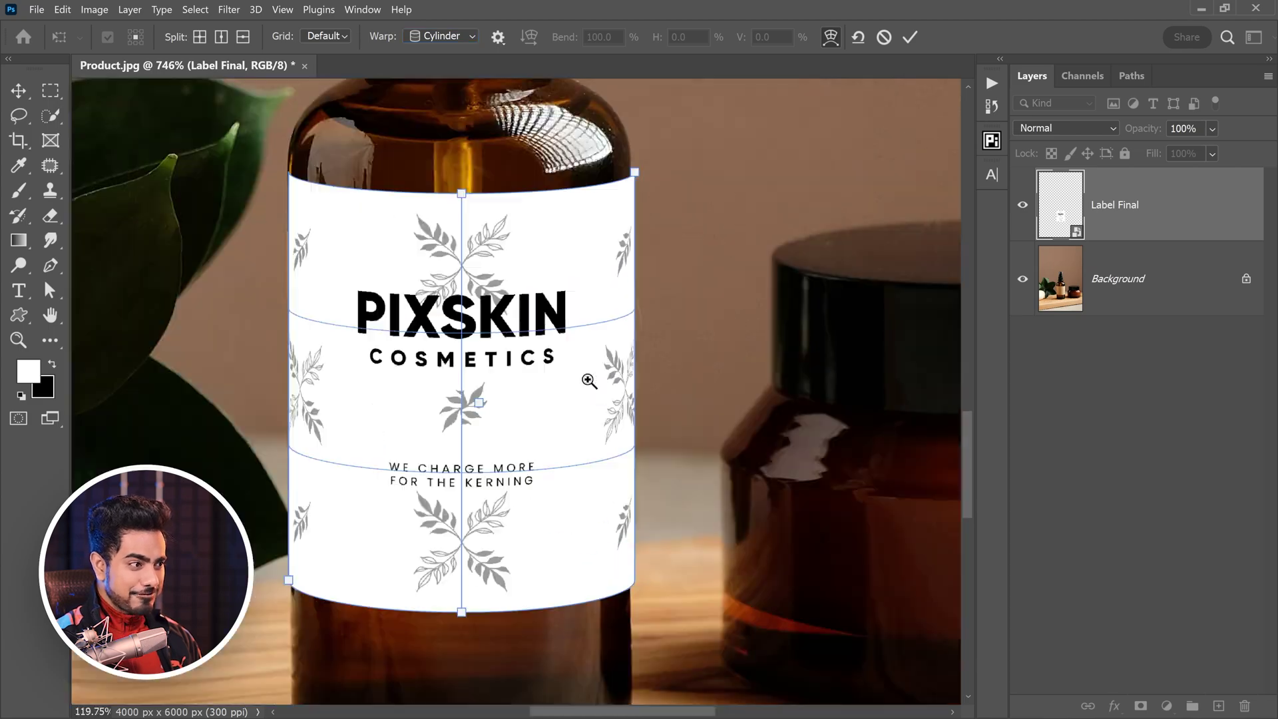
drag(639, 349, 442, 413)
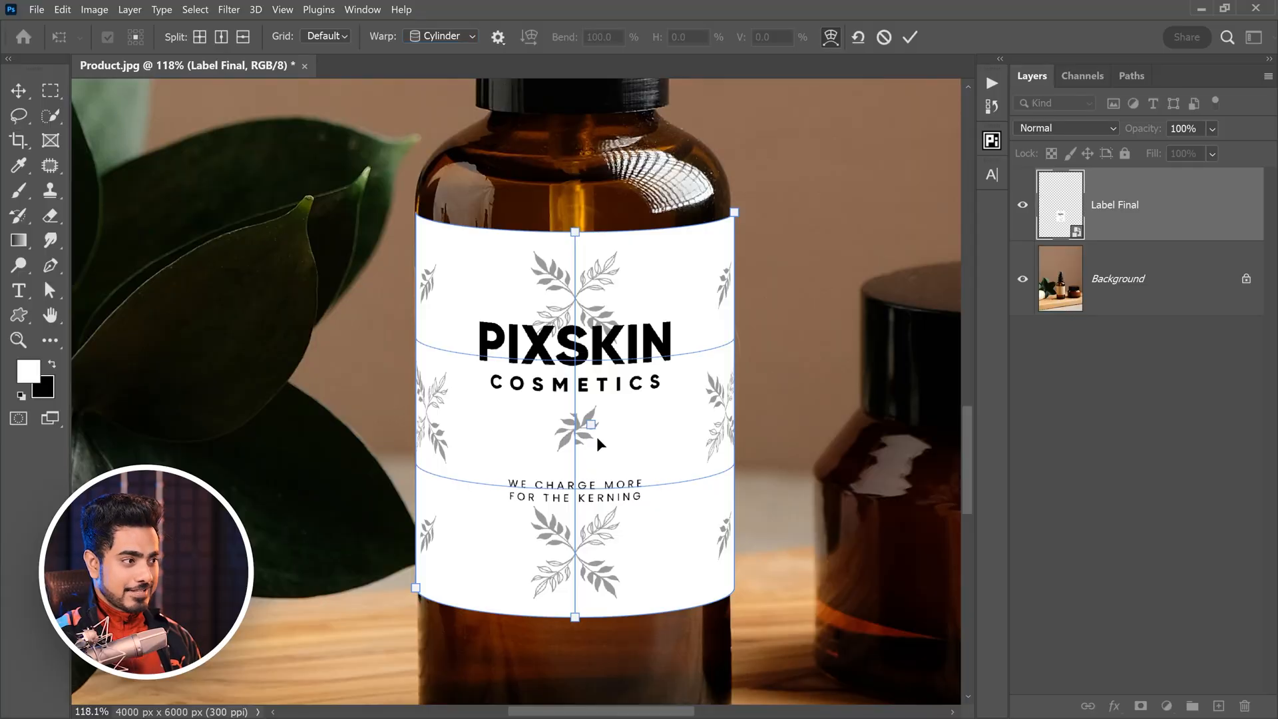
key(Return)
- Set the label layer to Multiply and move it slightly lower on the bottle
click(1089, 129)
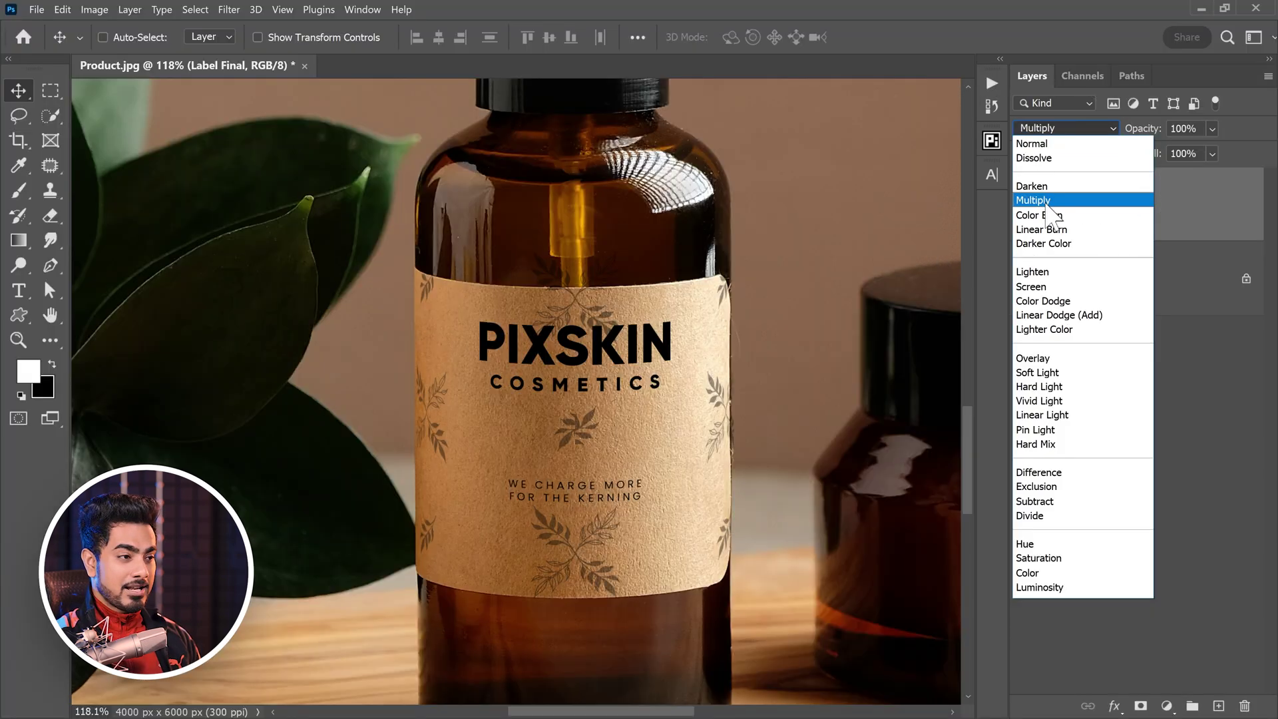
click(1046, 203)
scroll(636, 399, up, 2)
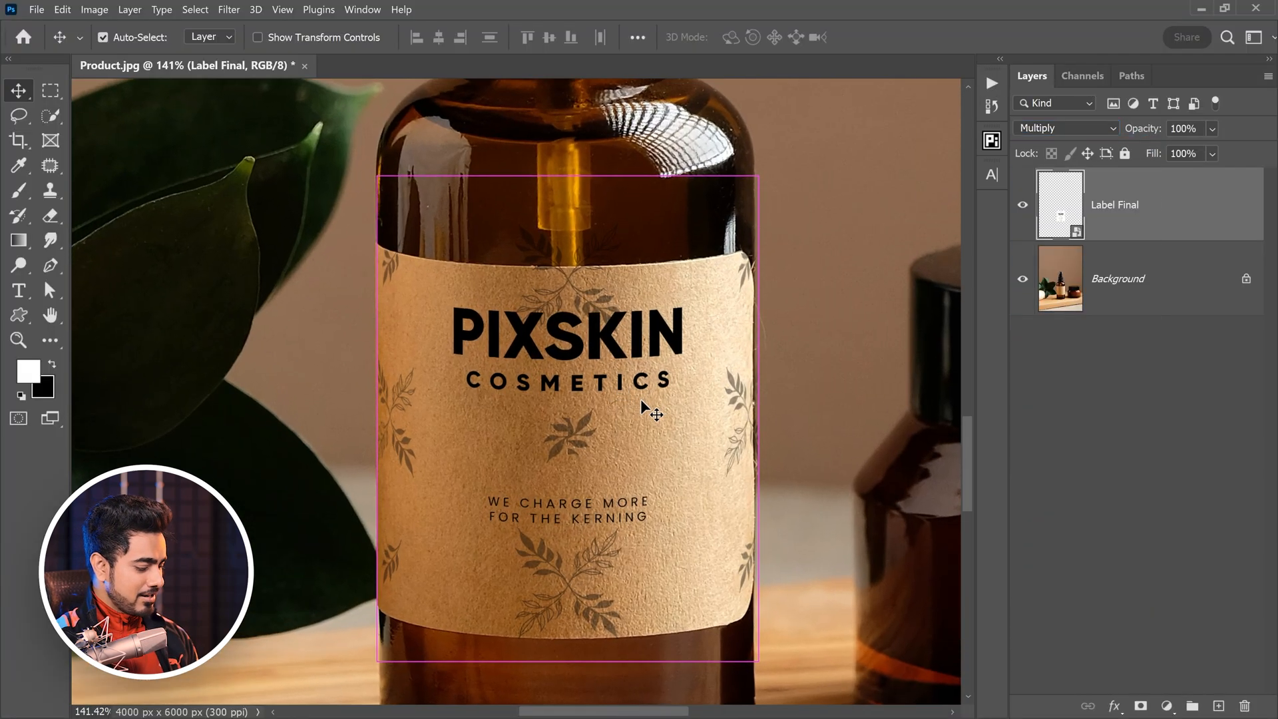
key(ctrl+t)
drag(641, 402, 644, 428)
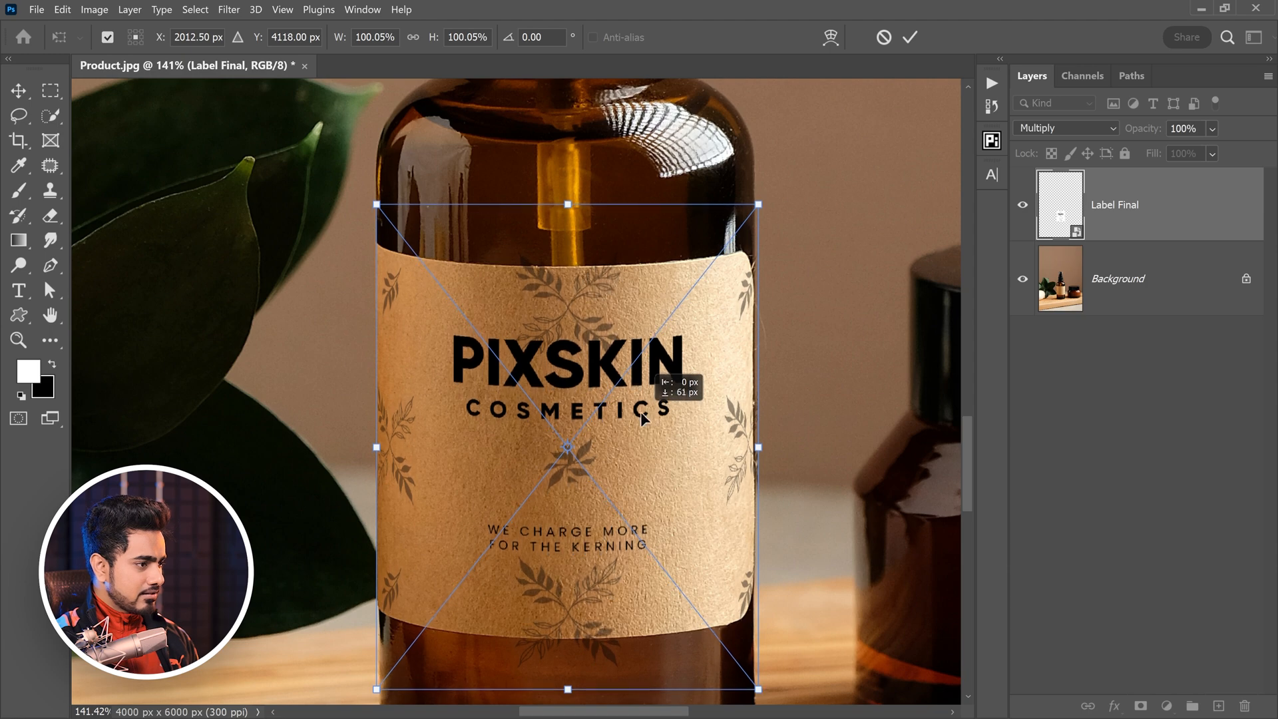
key(Return)
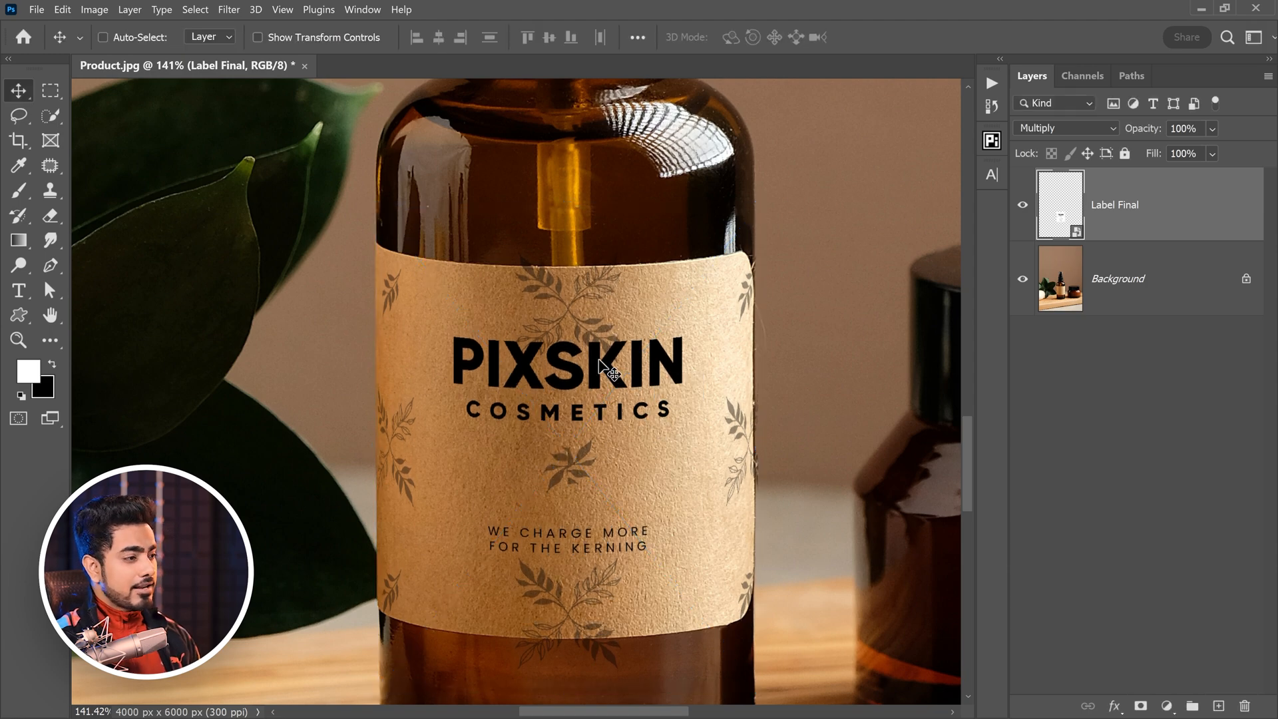
scroll(600, 368, up, 5)
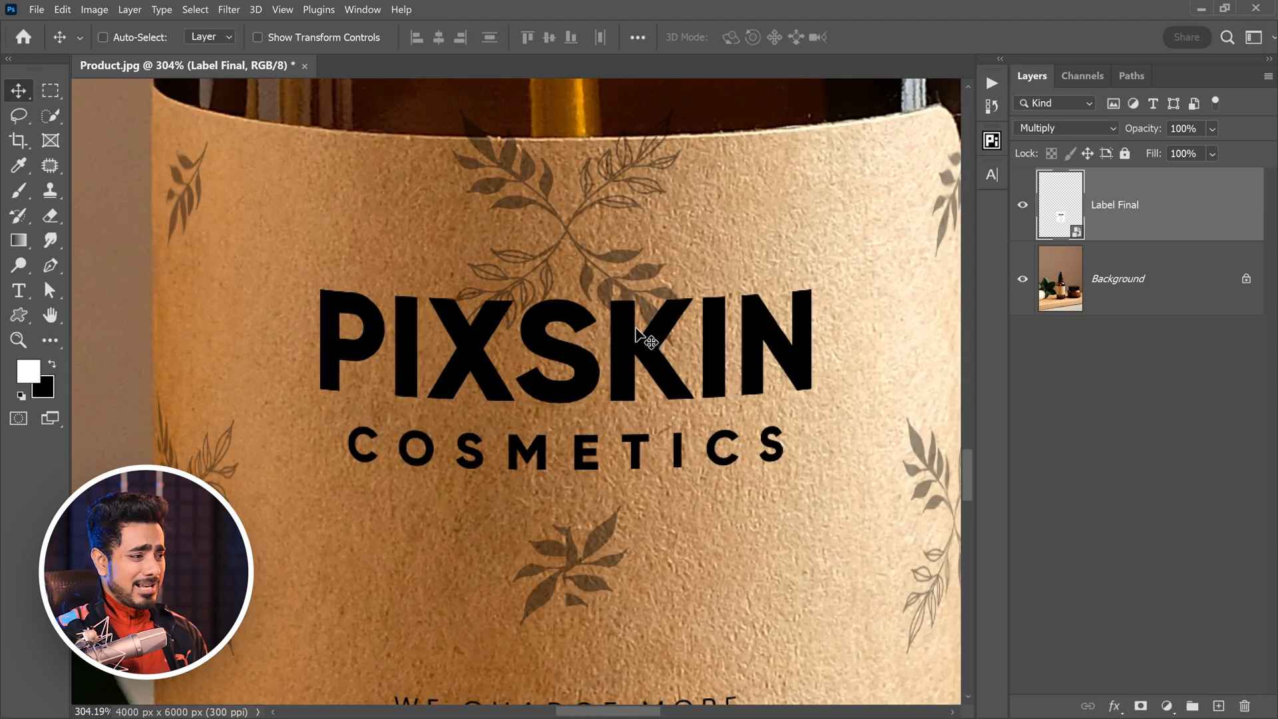
- Briefly lower the label's opacity, then open the Label Final layer style settings
drag(622, 328, 611, 342)
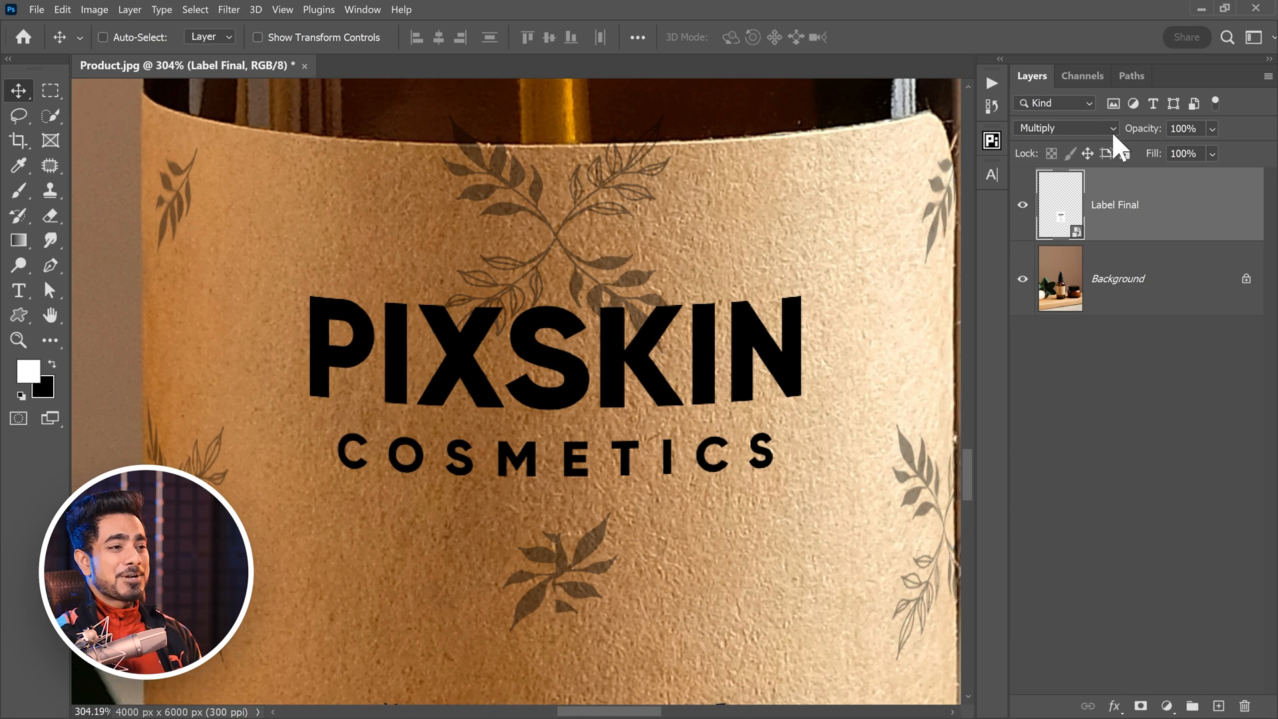
drag(1145, 134, 1136, 136)
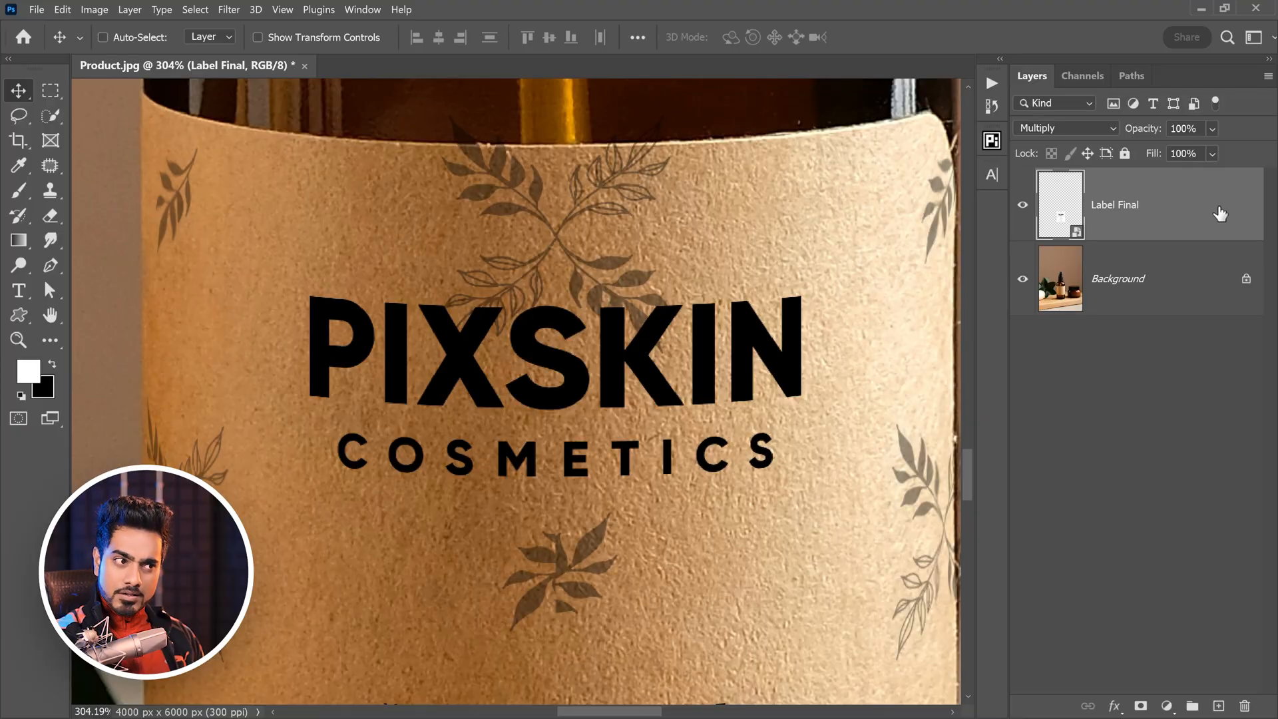
double_click(1220, 210)
scroll(499, 309, down, 3)
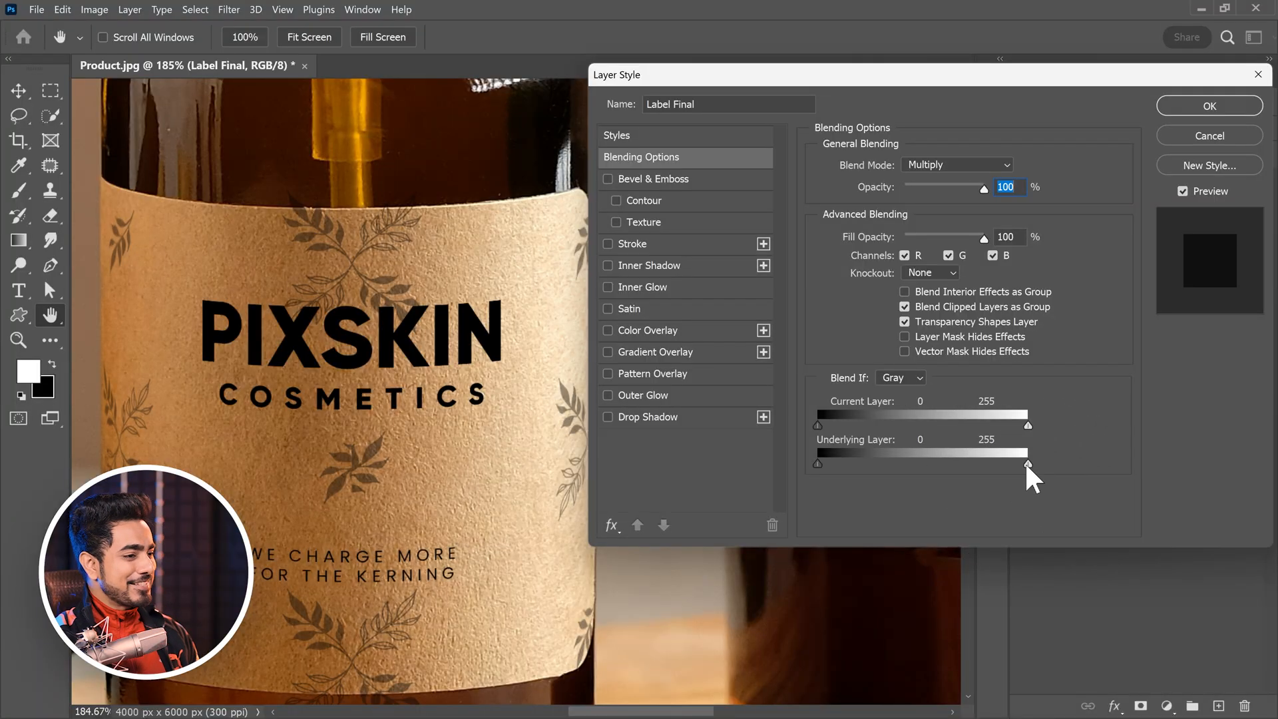
- Split the Underlying Layer Blend If slider so bottle tones show through the label, and confirm
drag(1026, 460, 947, 471)
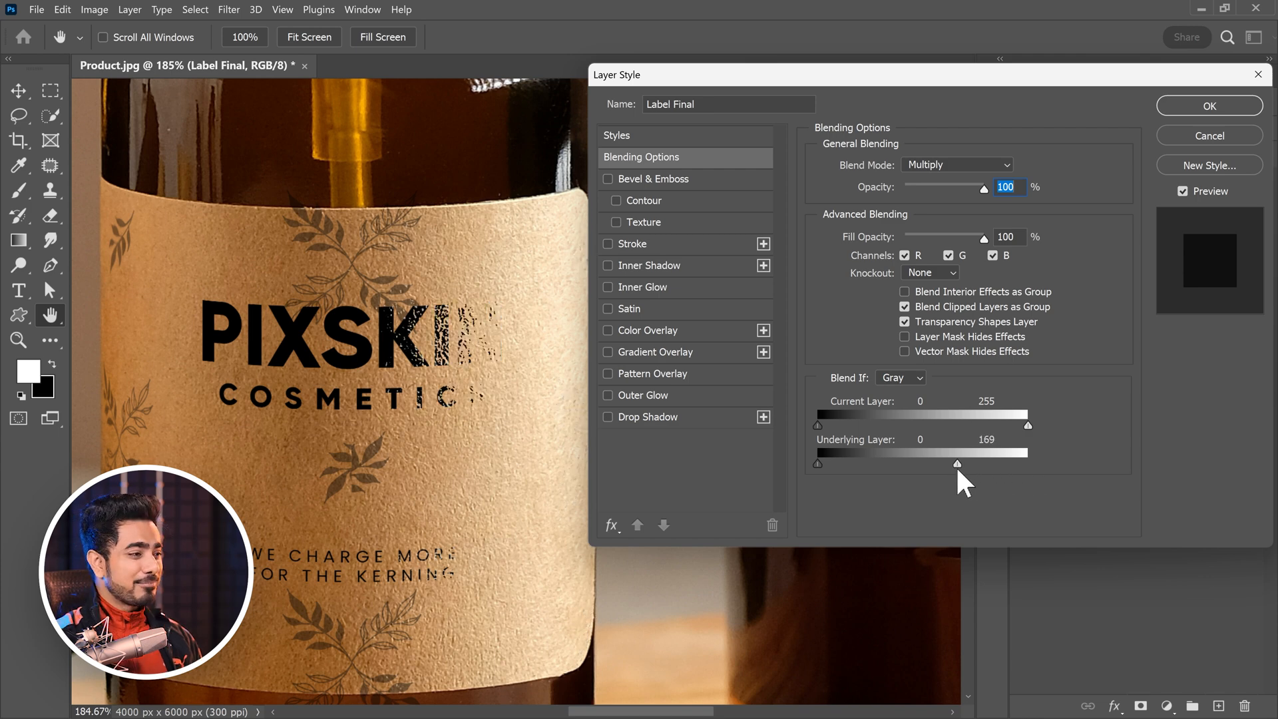
key(alt)
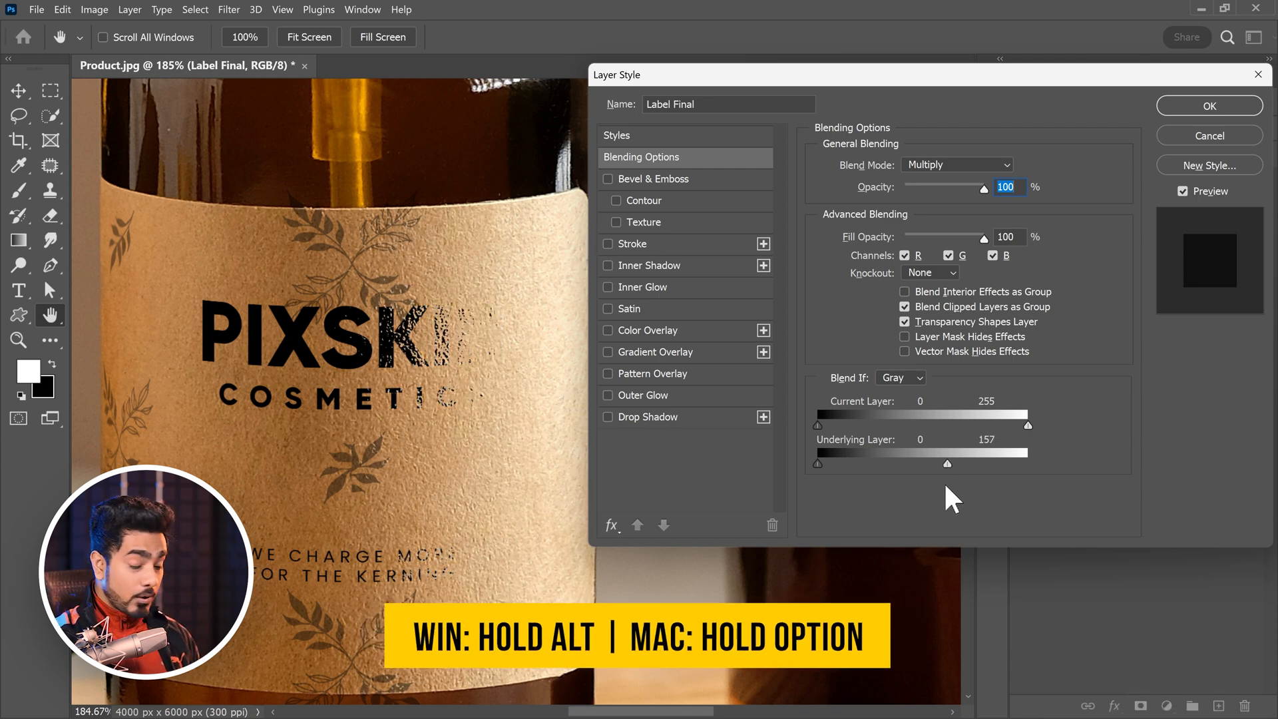
drag(947, 465, 1020, 455)
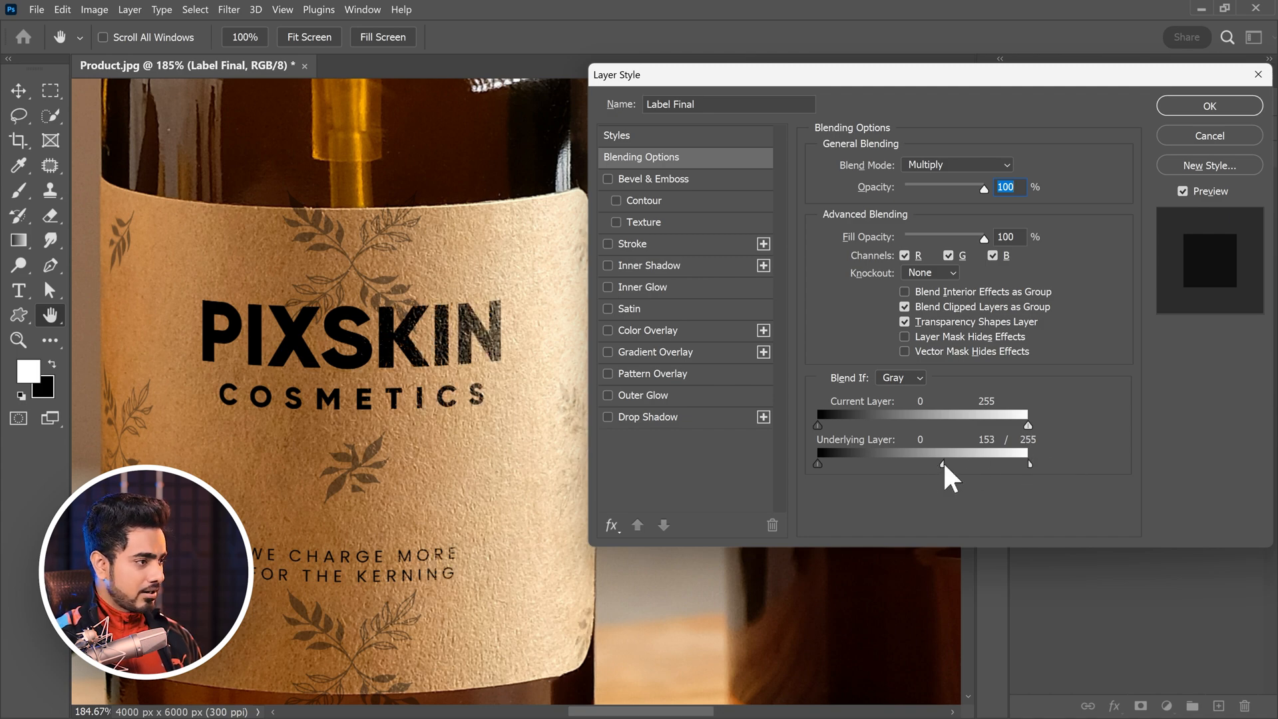
scroll(342, 336, down, 3)
scroll(400, 347, up, 2)
scroll(401, 347, down, 2)
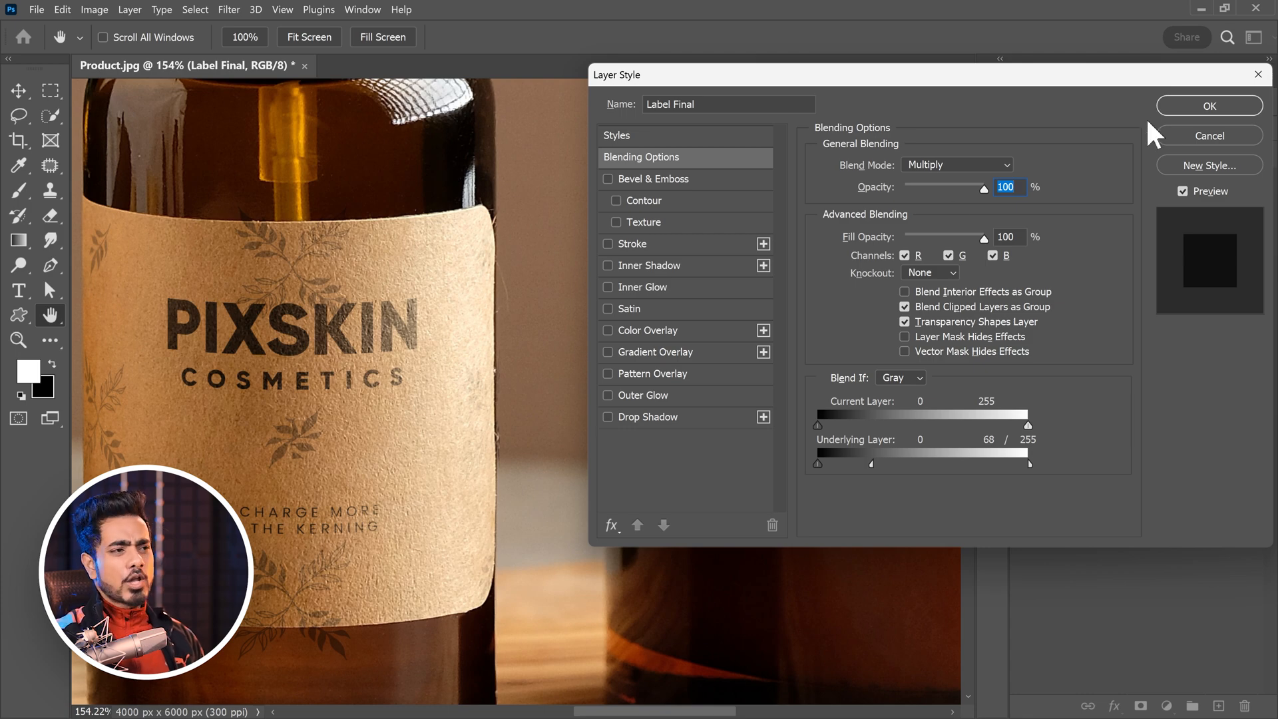
click(1213, 108)
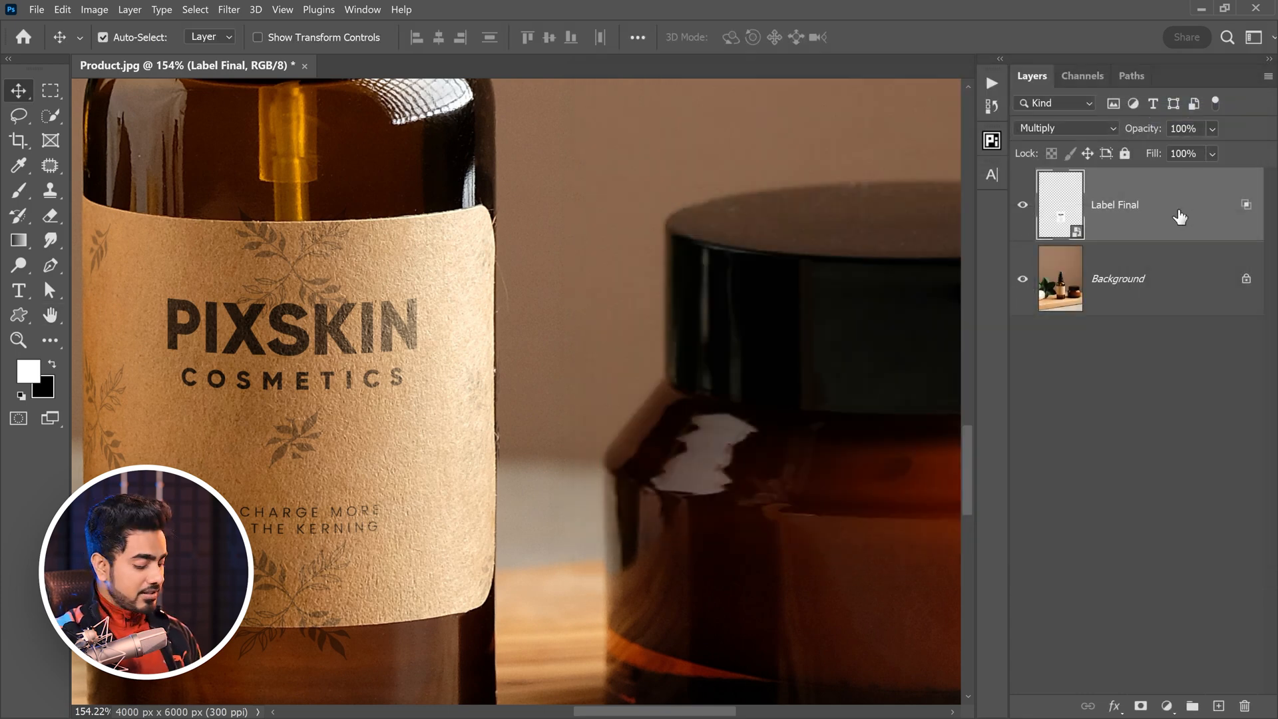
- Duplicate the label layer with Ctrl+J and clear the copy's layer style
key(ctrl+j)
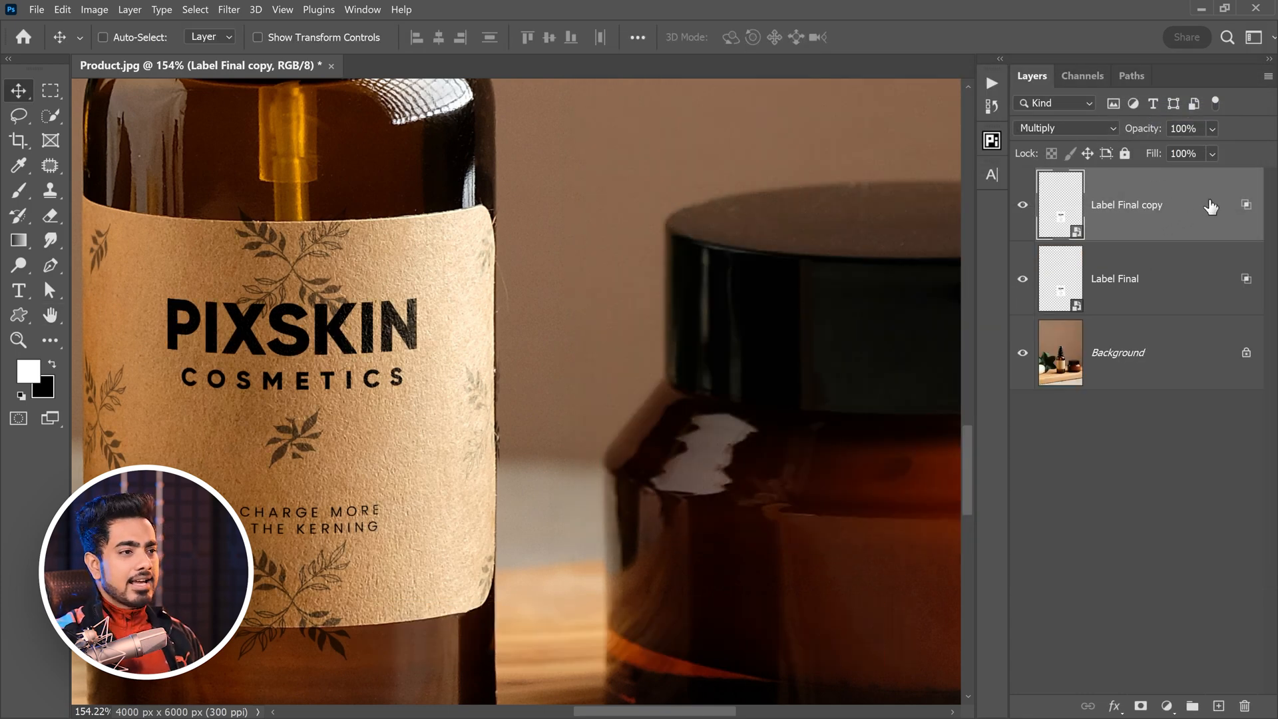
double_click(1141, 235)
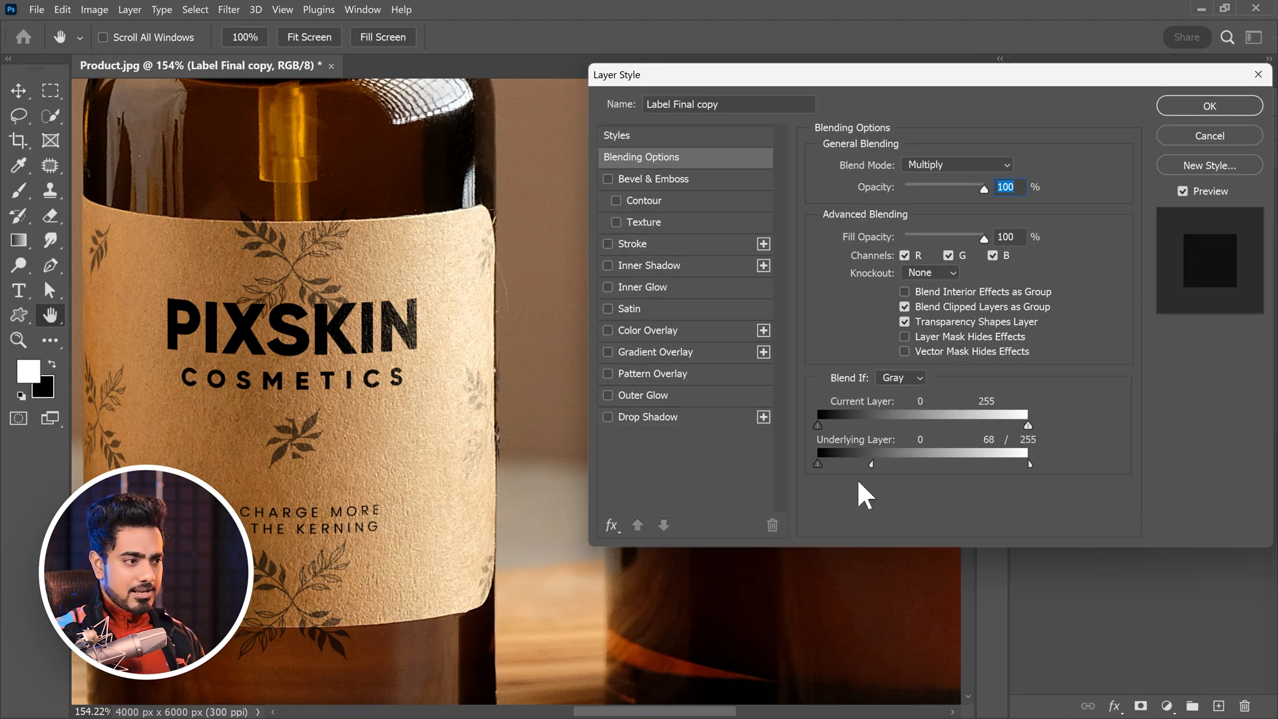
drag(872, 463, 1021, 457)
key(Return)
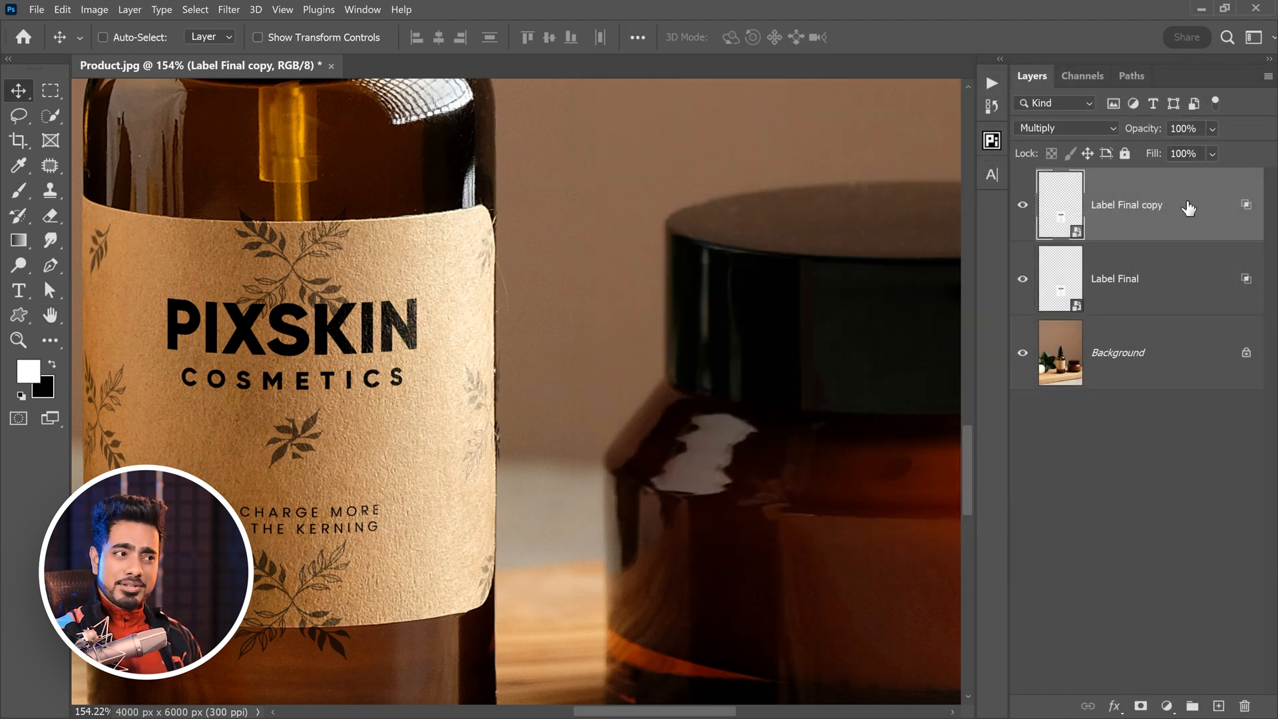
right_click(1204, 208)
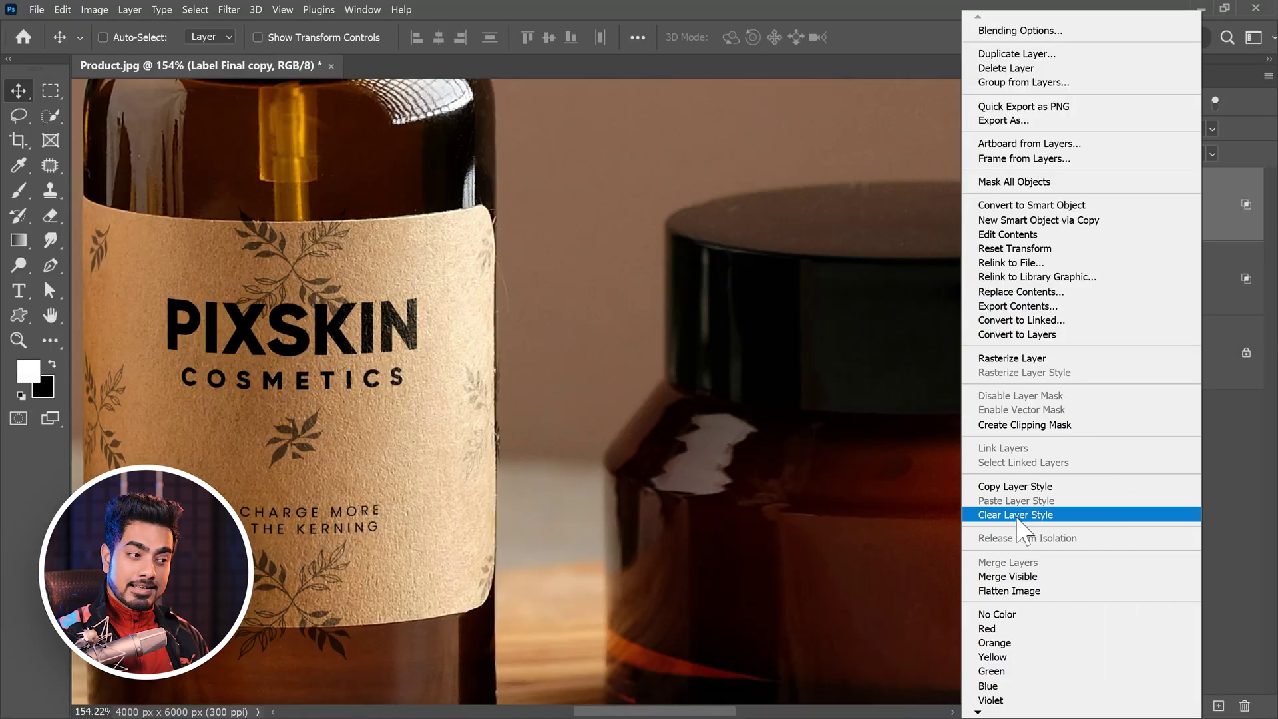
click(1016, 521)
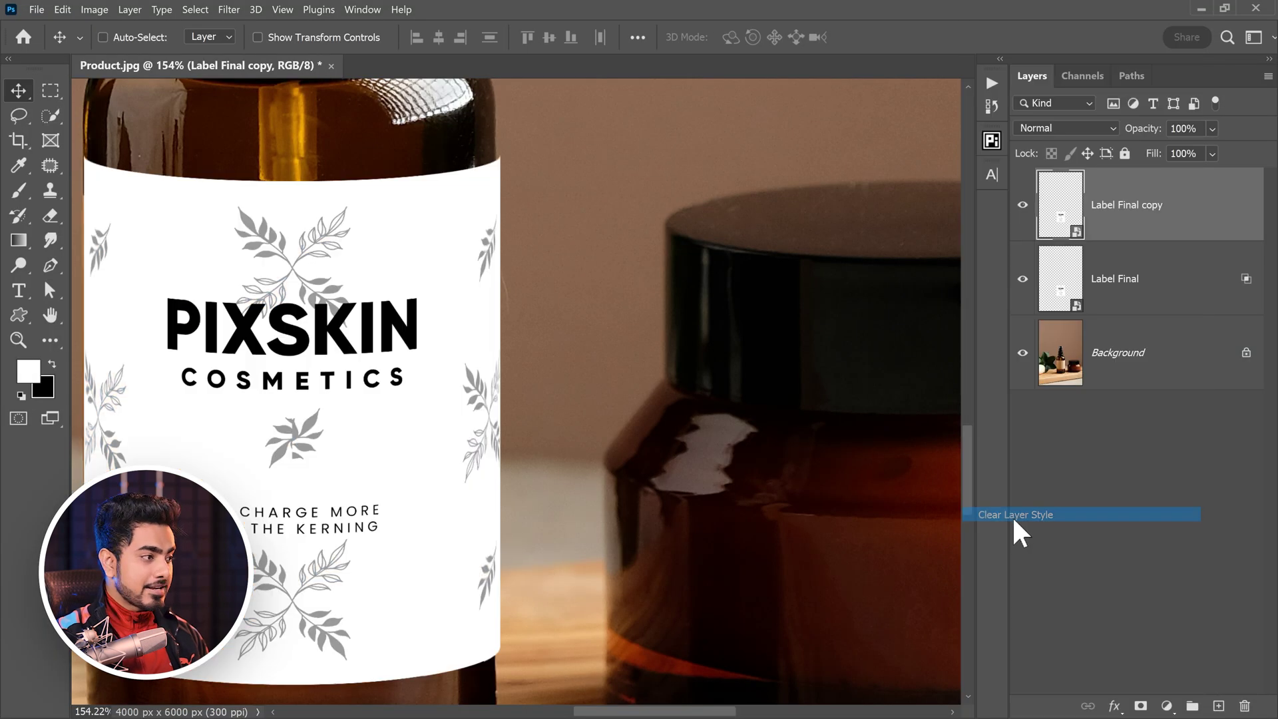
- Set the label copy to Multiply at 42% opacity, then return to the original Label Final layer
click(1087, 129)
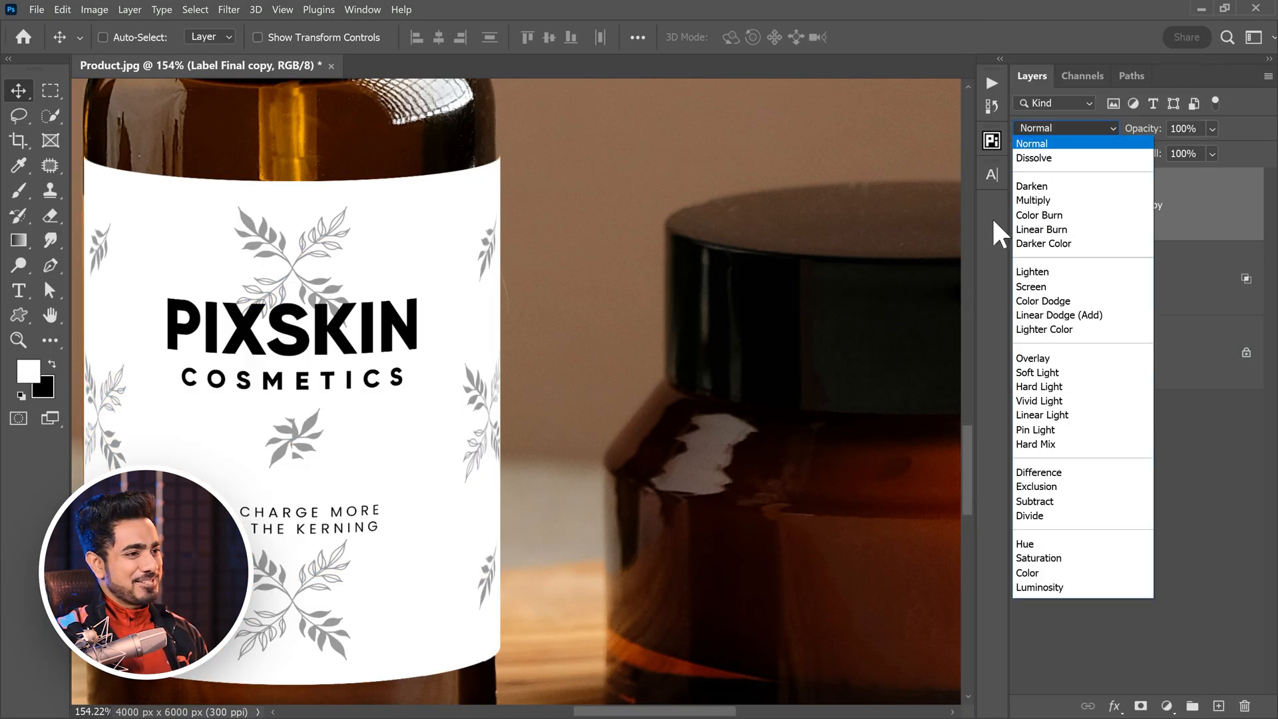
click(1034, 200)
scroll(492, 333, down, 2)
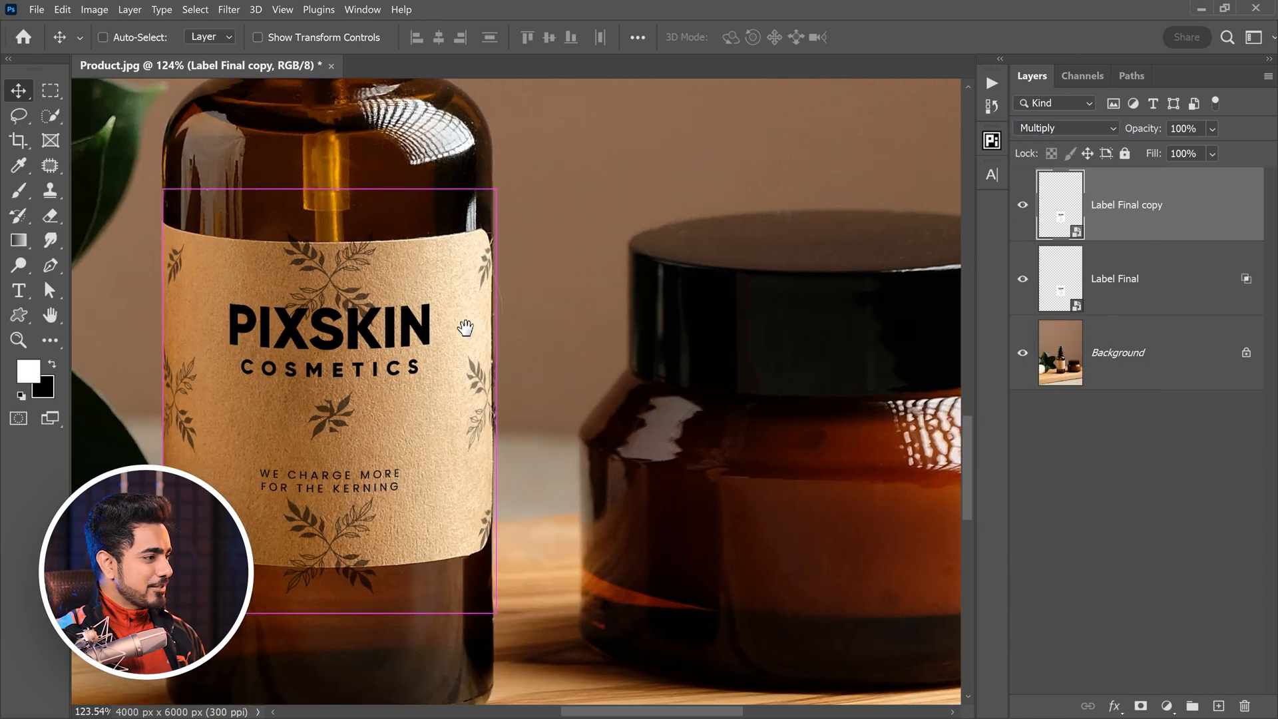
scroll(491, 332, up, 2)
drag(1126, 137, 854, 161)
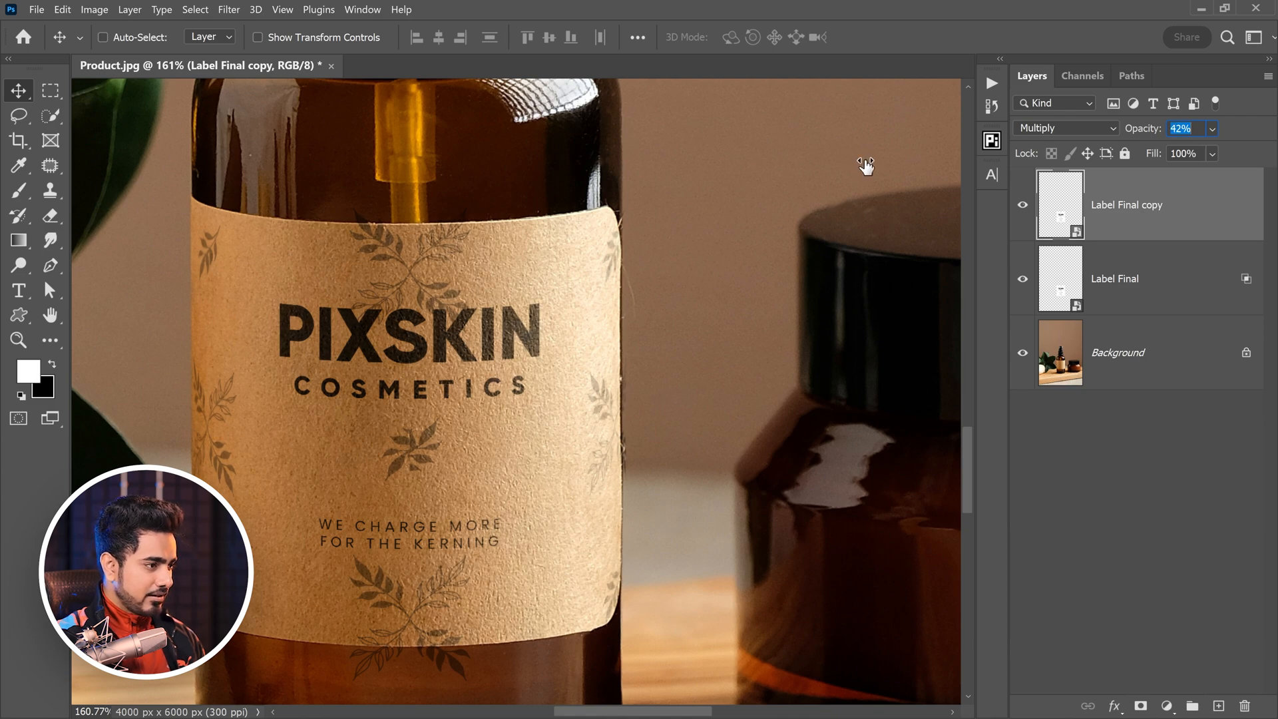
scroll(650, 356, up, 3)
scroll(479, 343, down, 1)
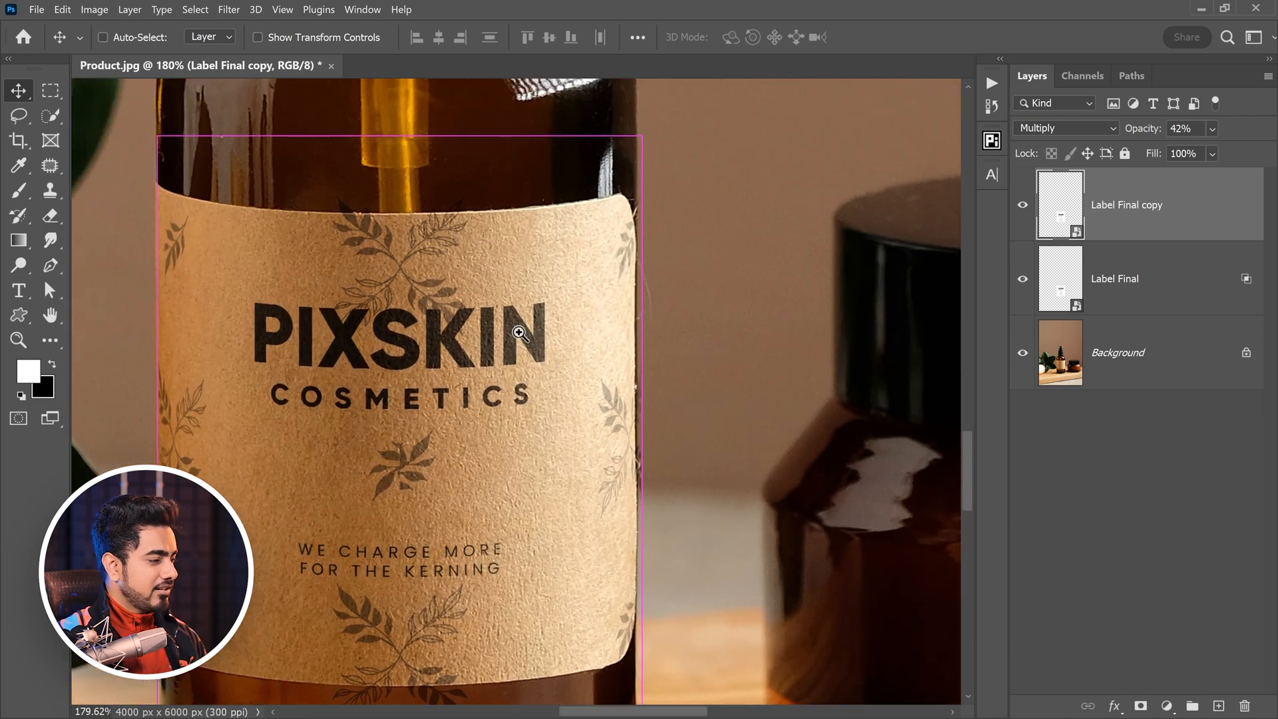
scroll(508, 330, up, 3)
scroll(508, 356, down, 3)
scroll(510, 357, down, 1)
scroll(513, 360, up, 2)
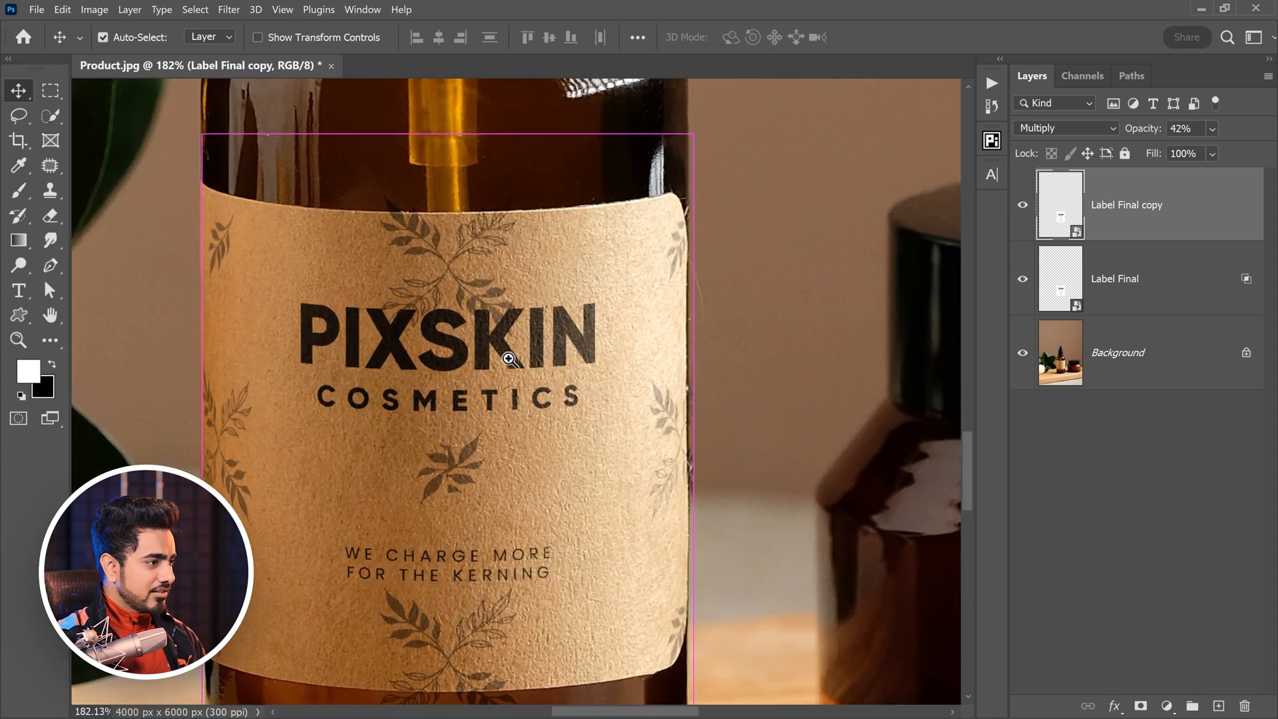
scroll(388, 331, up, 5)
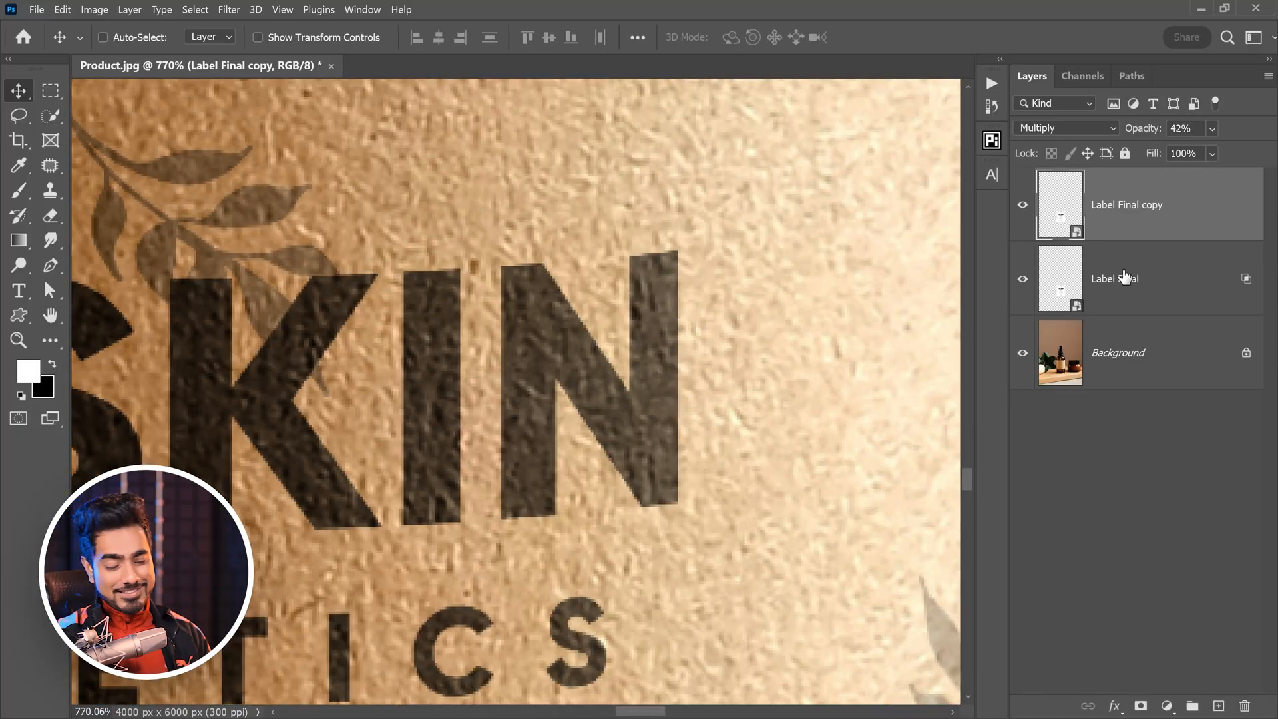
click(1166, 294)
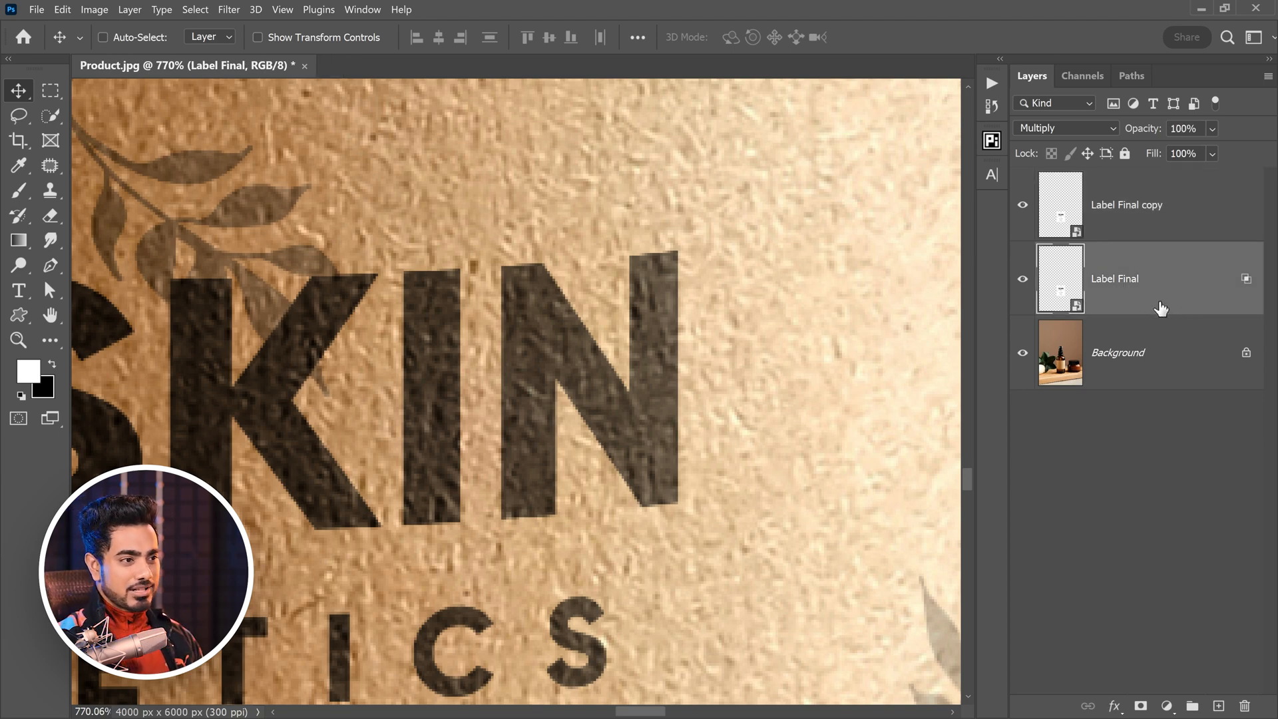
- Apply a 0.6 px Gaussian Blur to the label and copy the smart filter onto the label copy
click(229, 9)
mouse_move(299, 197)
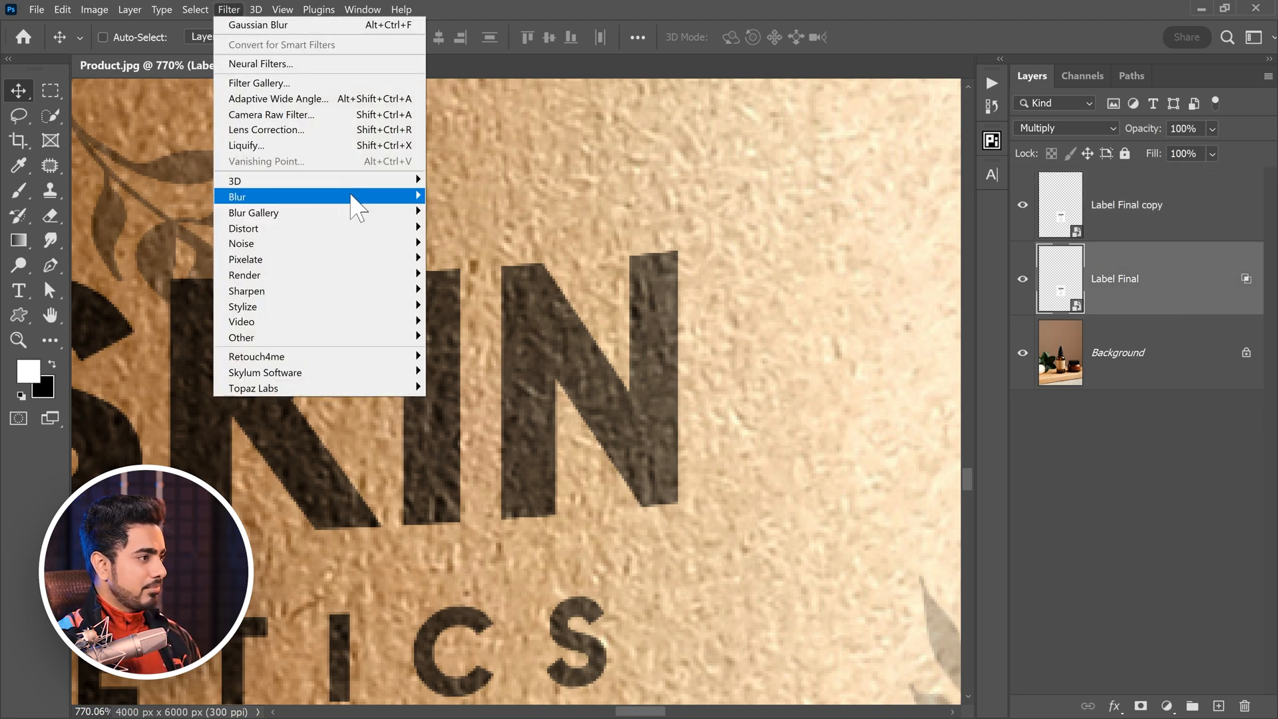
click(470, 259)
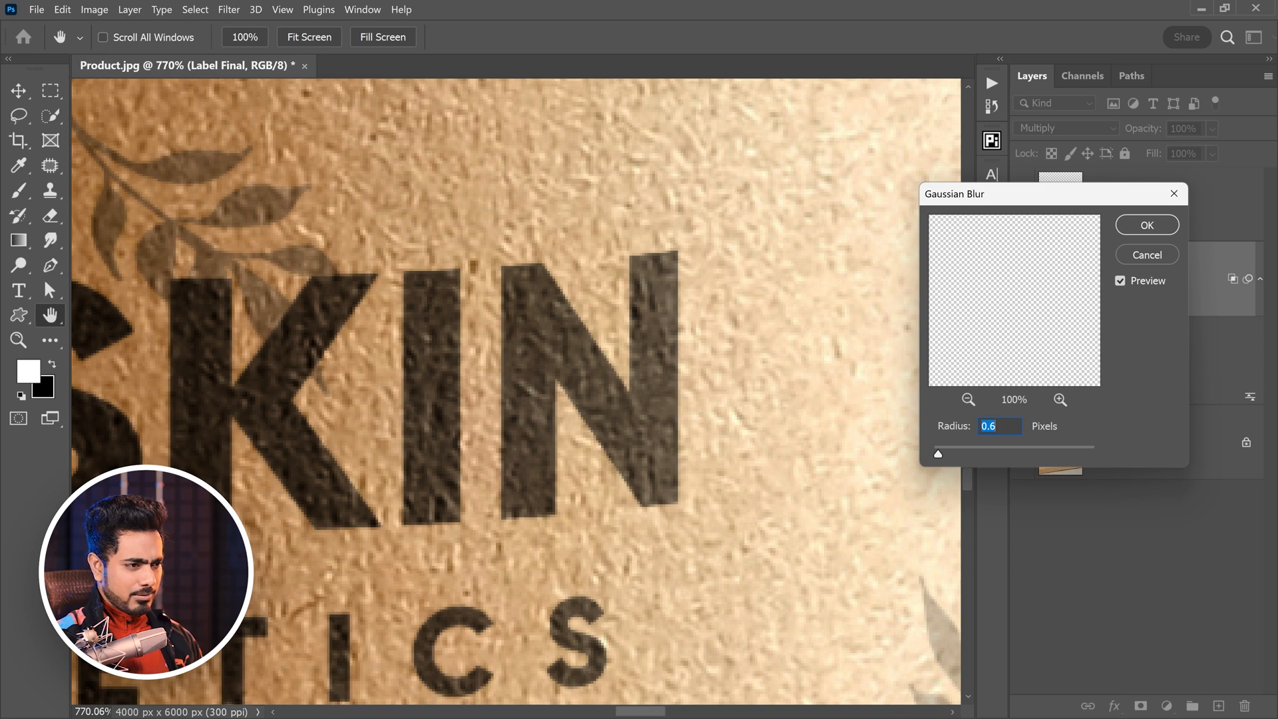
click(1147, 225)
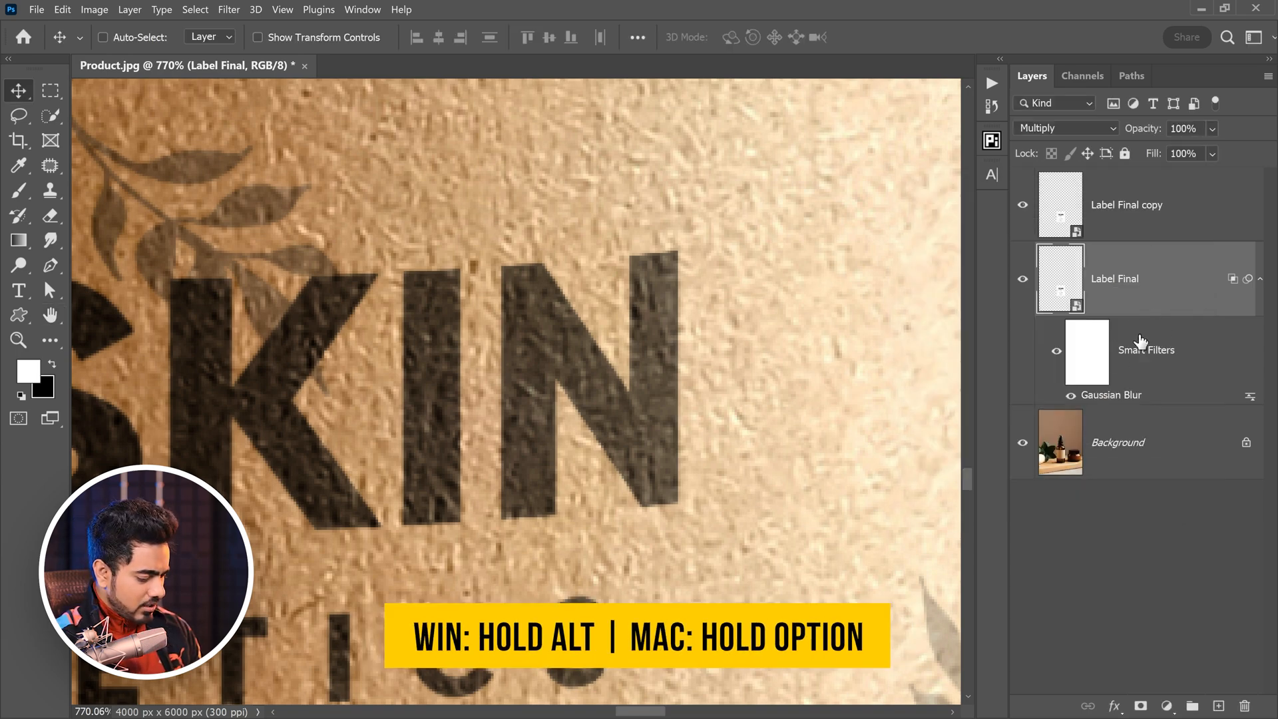
mouse_move(1161, 357)
mouse_down()
mouse_move(1167, 205)
mouse_move(1166, 222)
mouse_up()
scroll(639, 350, down, 1)
scroll(622, 329, down, 1)
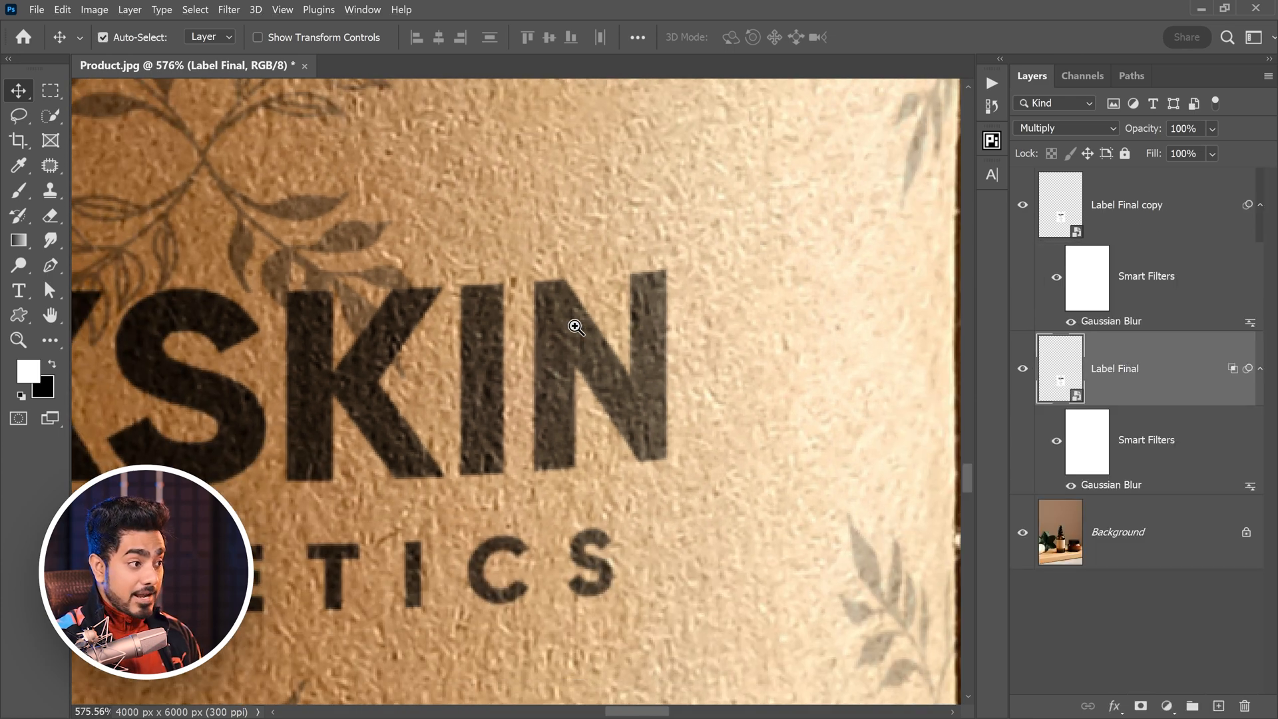
scroll(591, 334, down, 5)
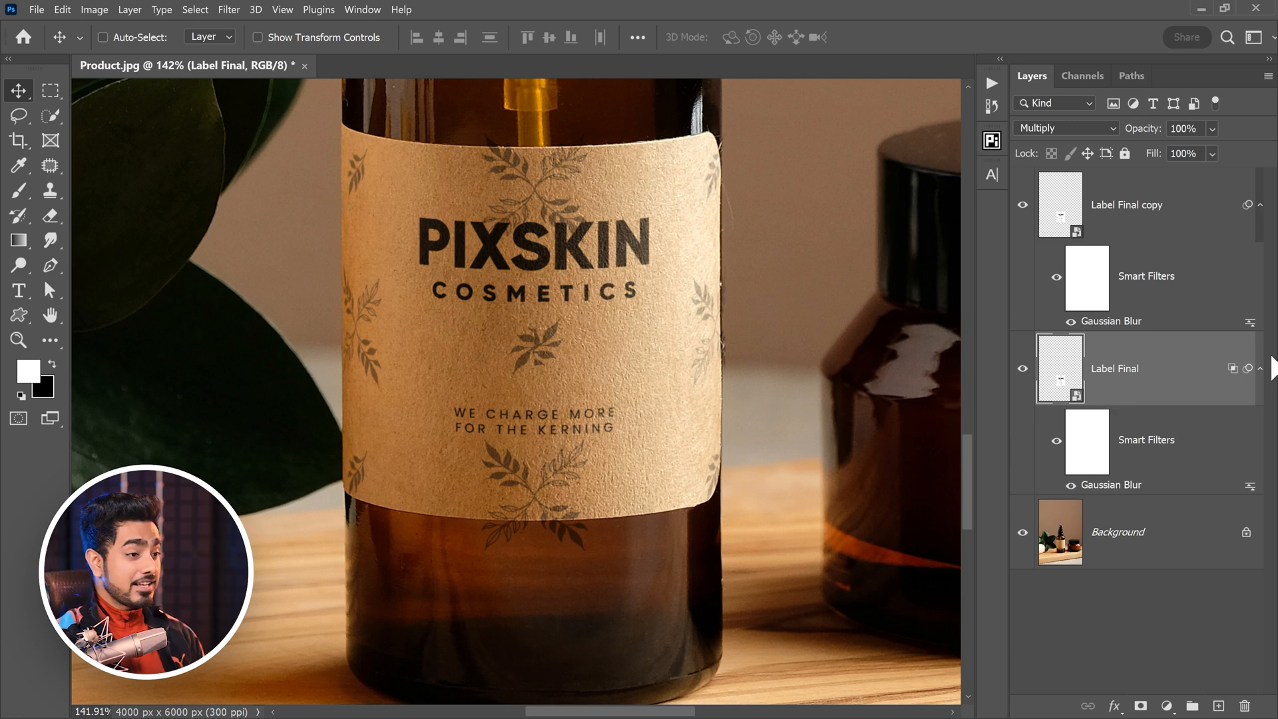
- Select both PIXSKIN label layers and group them into Group 1
ctrl+click(1189, 209)
key(ctrl)
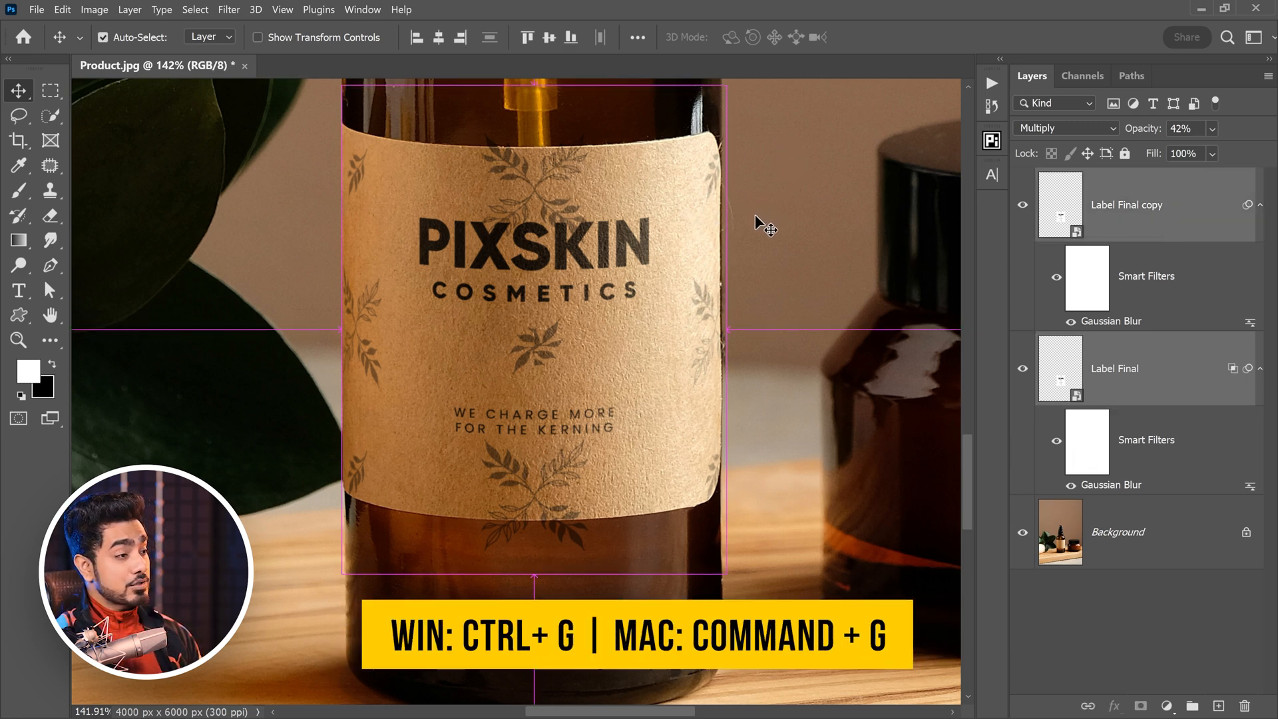
key(ctrl+g)
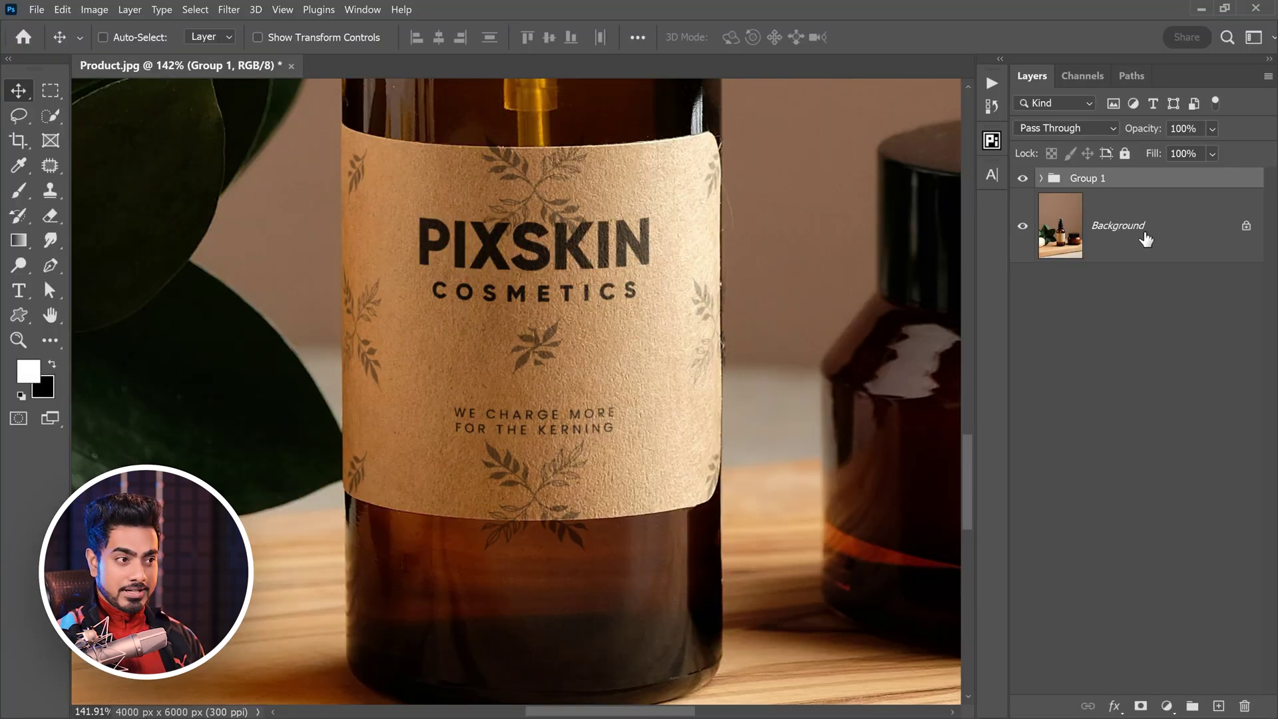
- On the Background layer, quick-select the bottle's original label area
click(1109, 243)
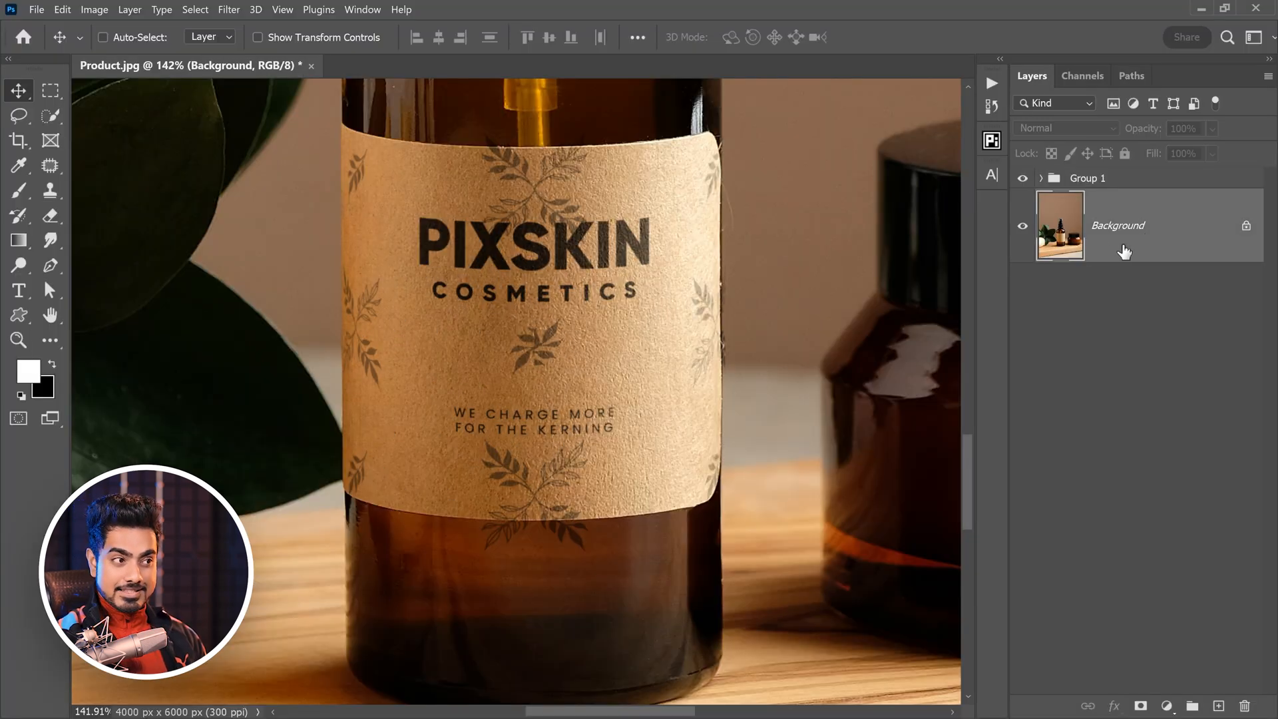
click(50, 116)
right_click(52, 117)
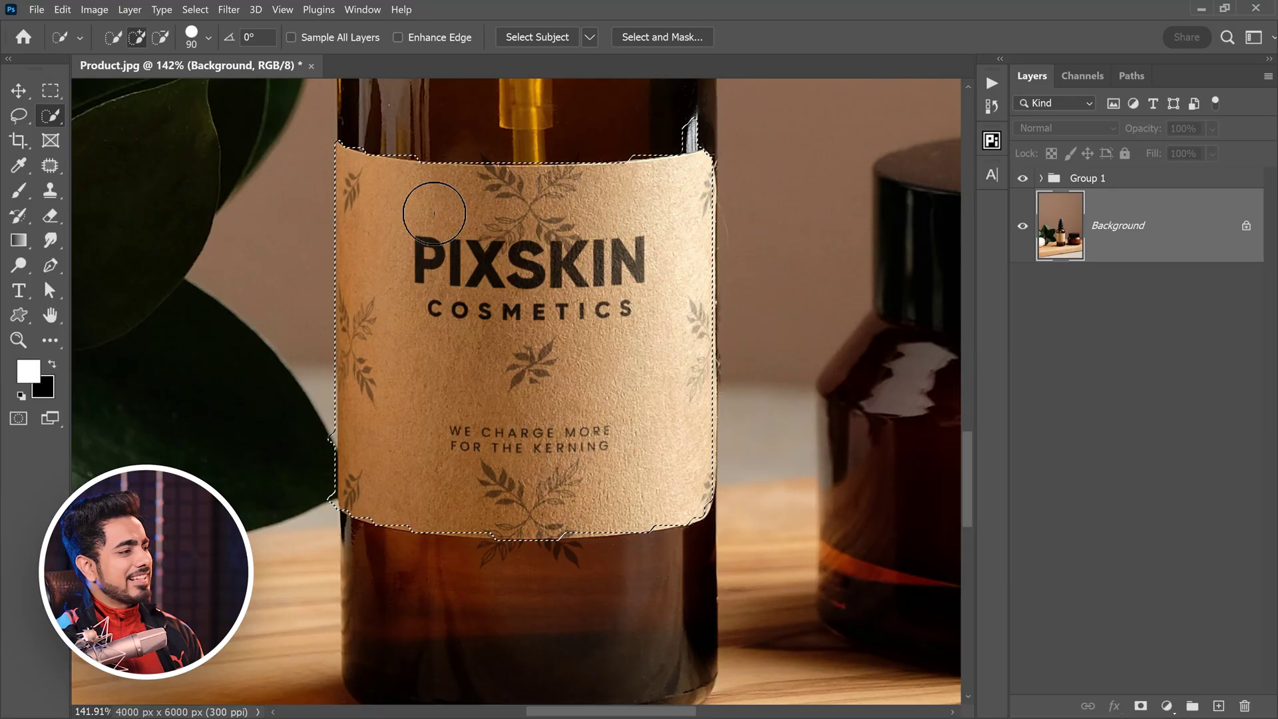
drag(435, 212, 705, 143)
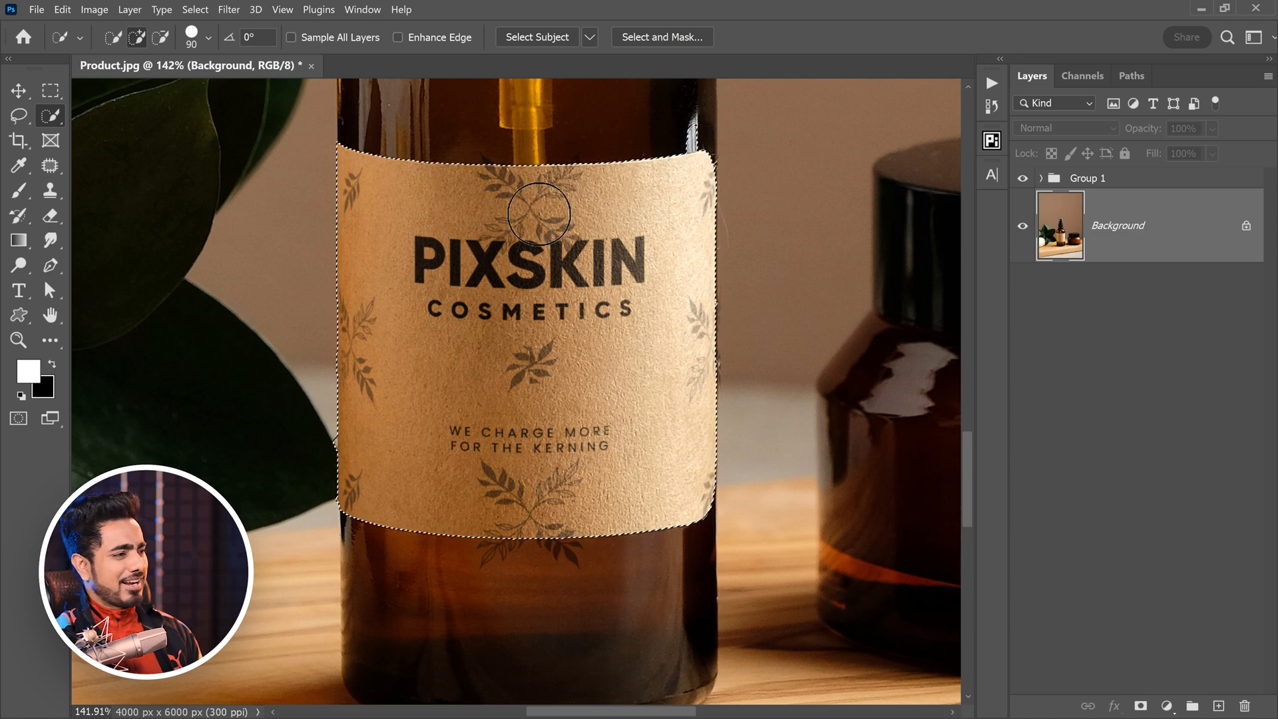
scroll(689, 160, up, 5)
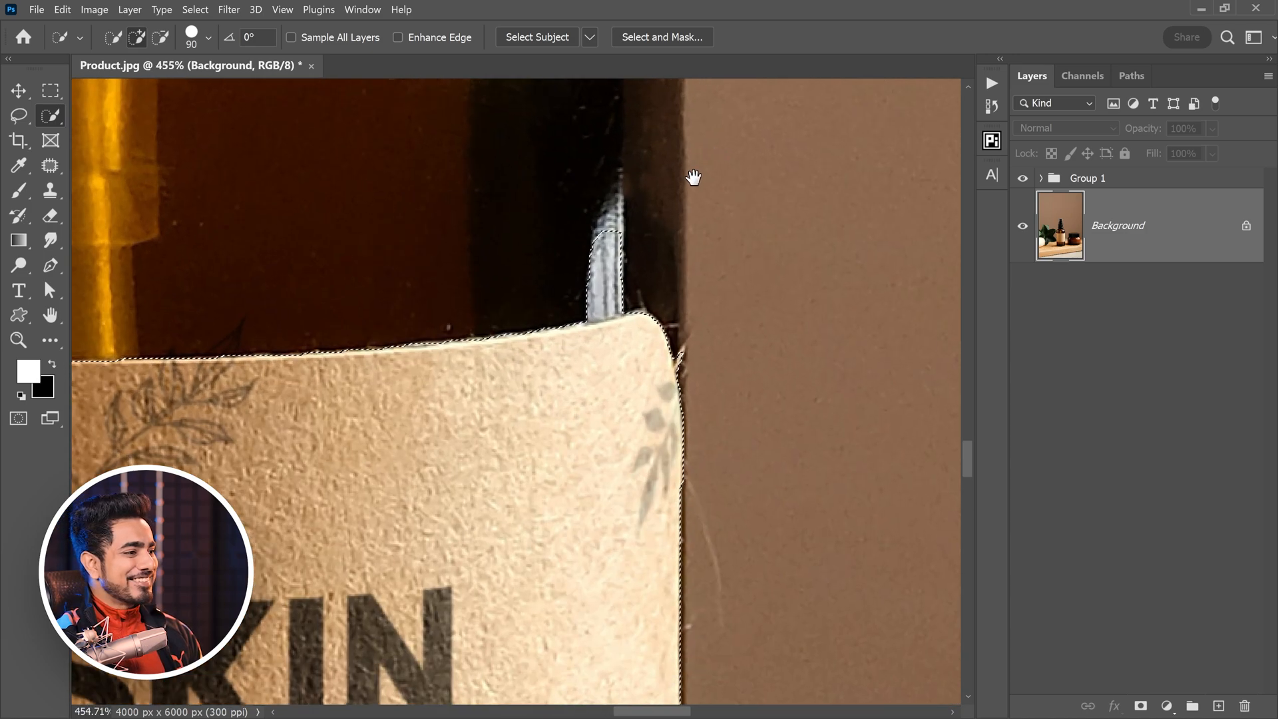
key(bracketleft)
key(bracketleft)
key(bracketleft)
scroll(599, 229, down, 3)
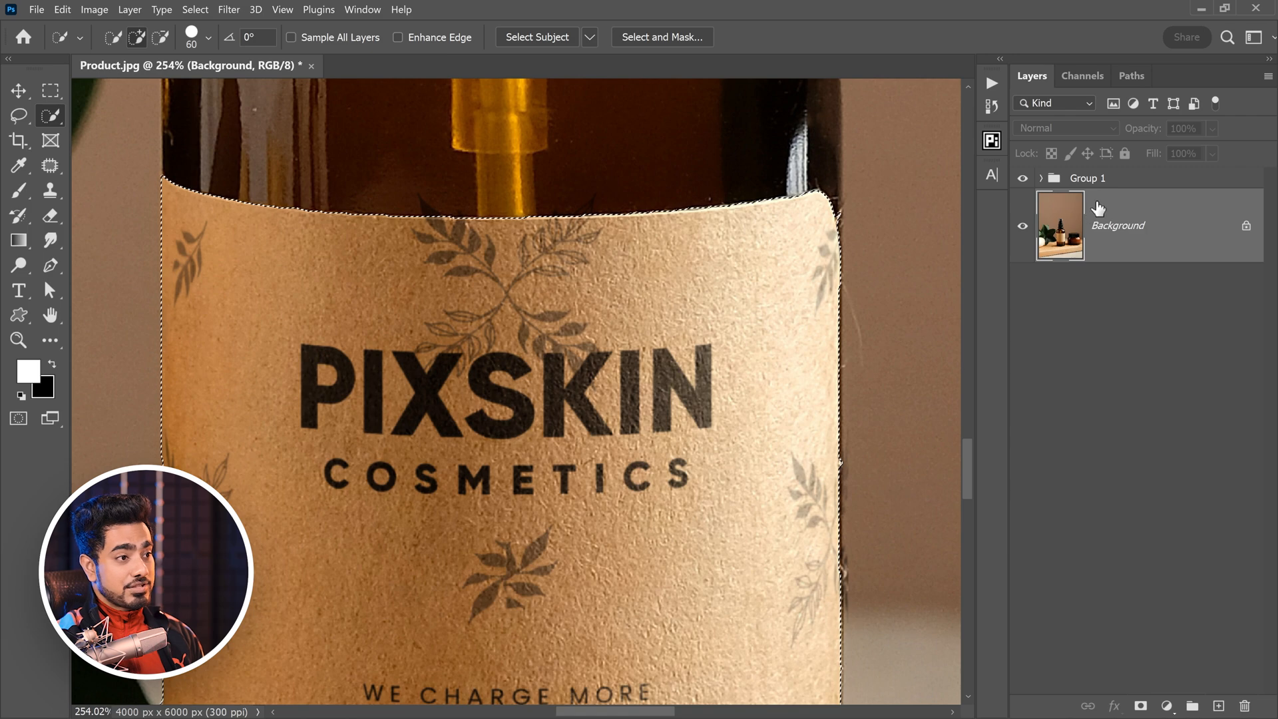
- Mask Group 1 to the label selection and clean its top edge with a small black/white brush
click(1082, 179)
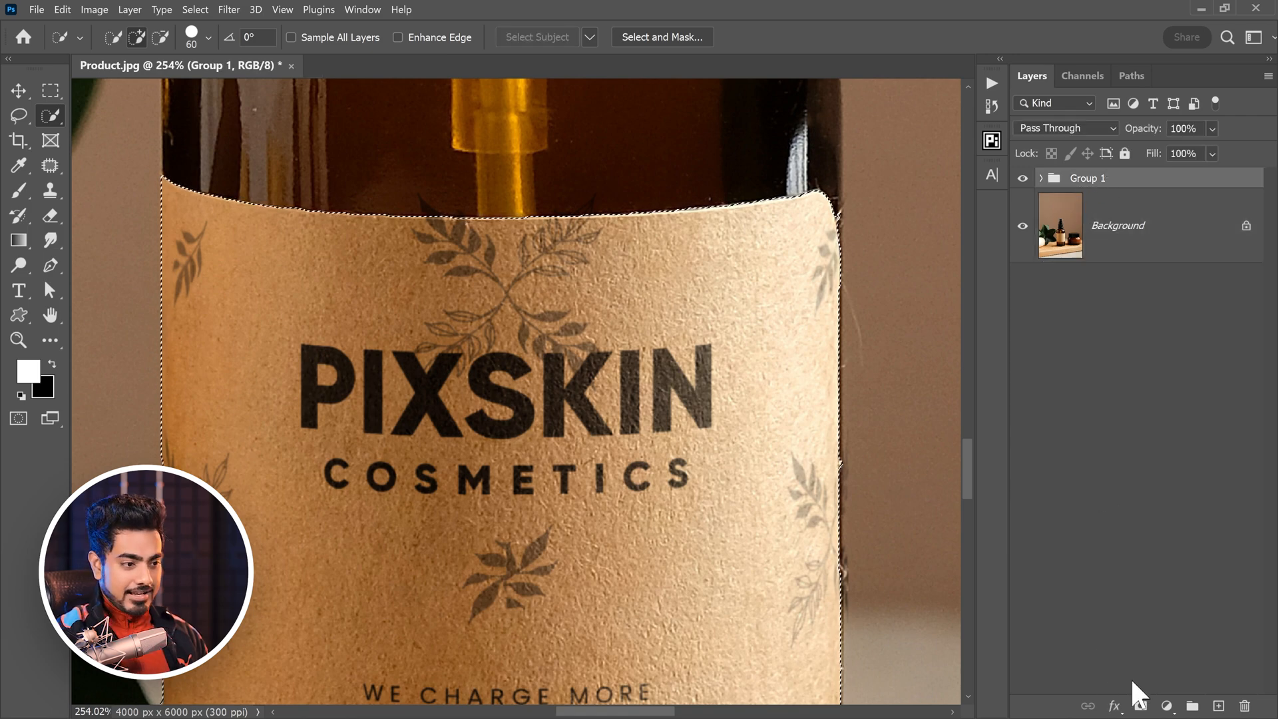
click(1142, 707)
key(b)
scroll(409, 200, up, 10)
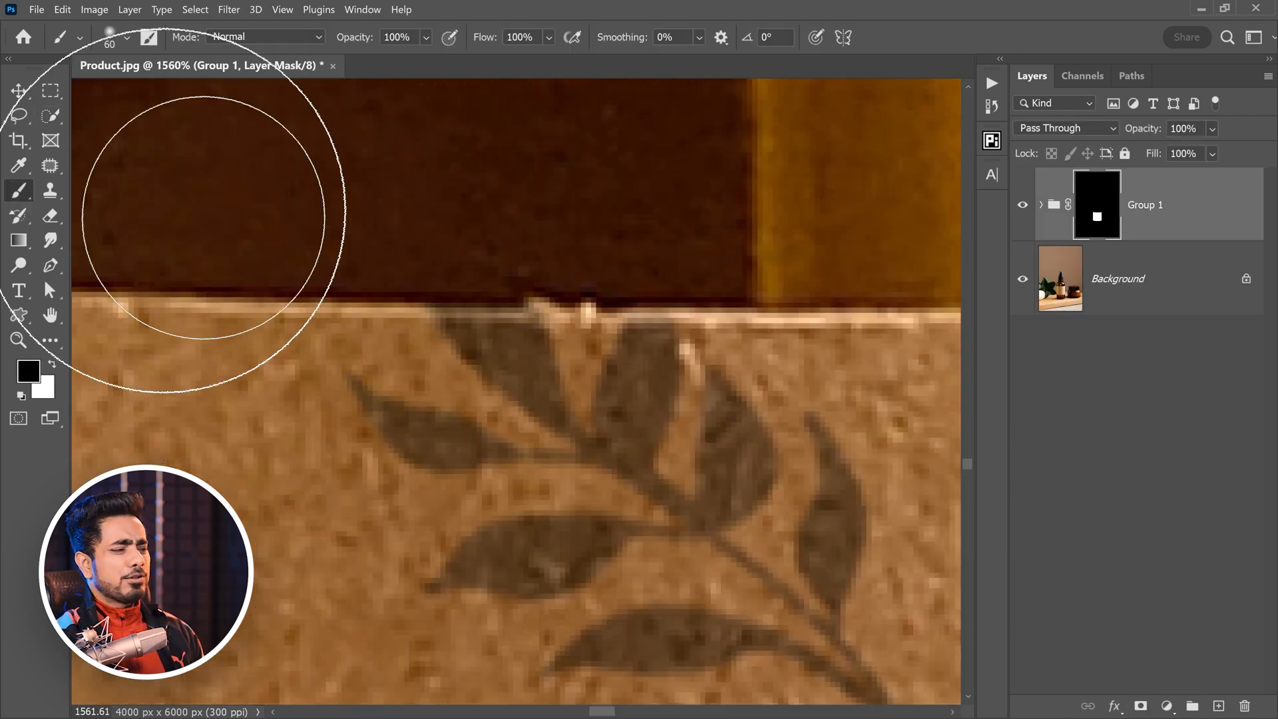
key(bracketleft)
key(bracketleft)
key(bracketleft)
key(x)
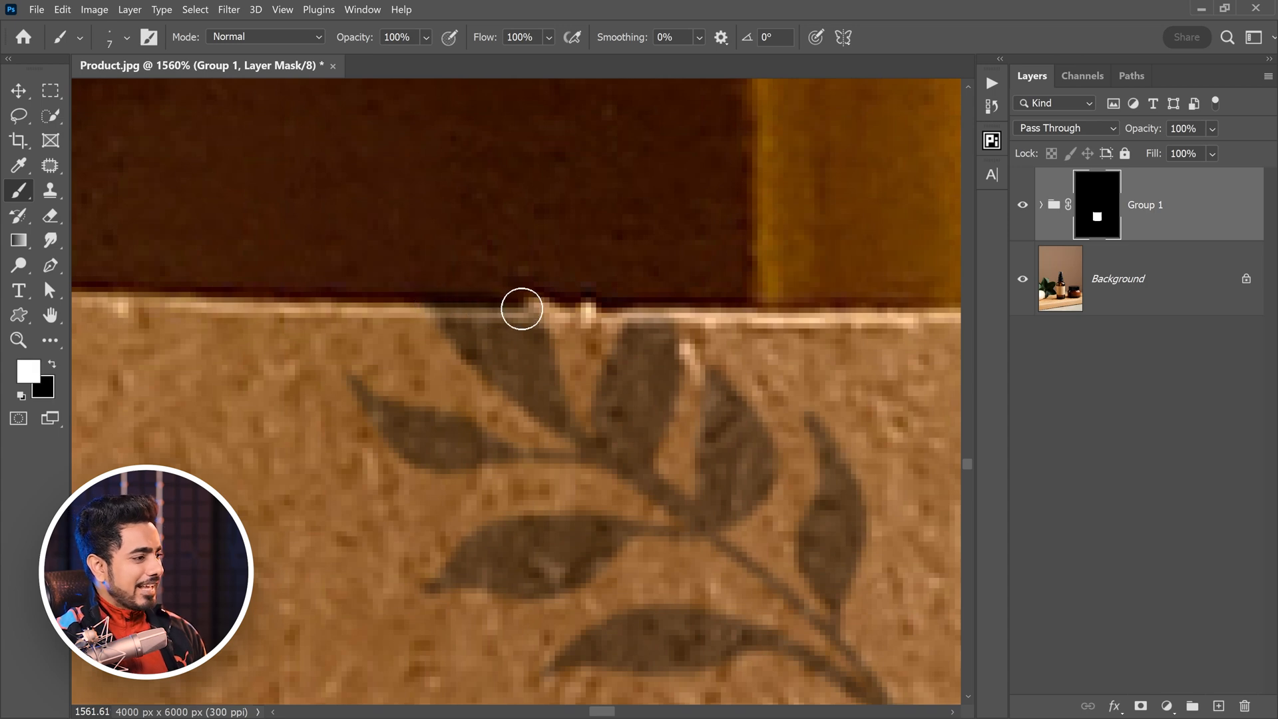
key(x)
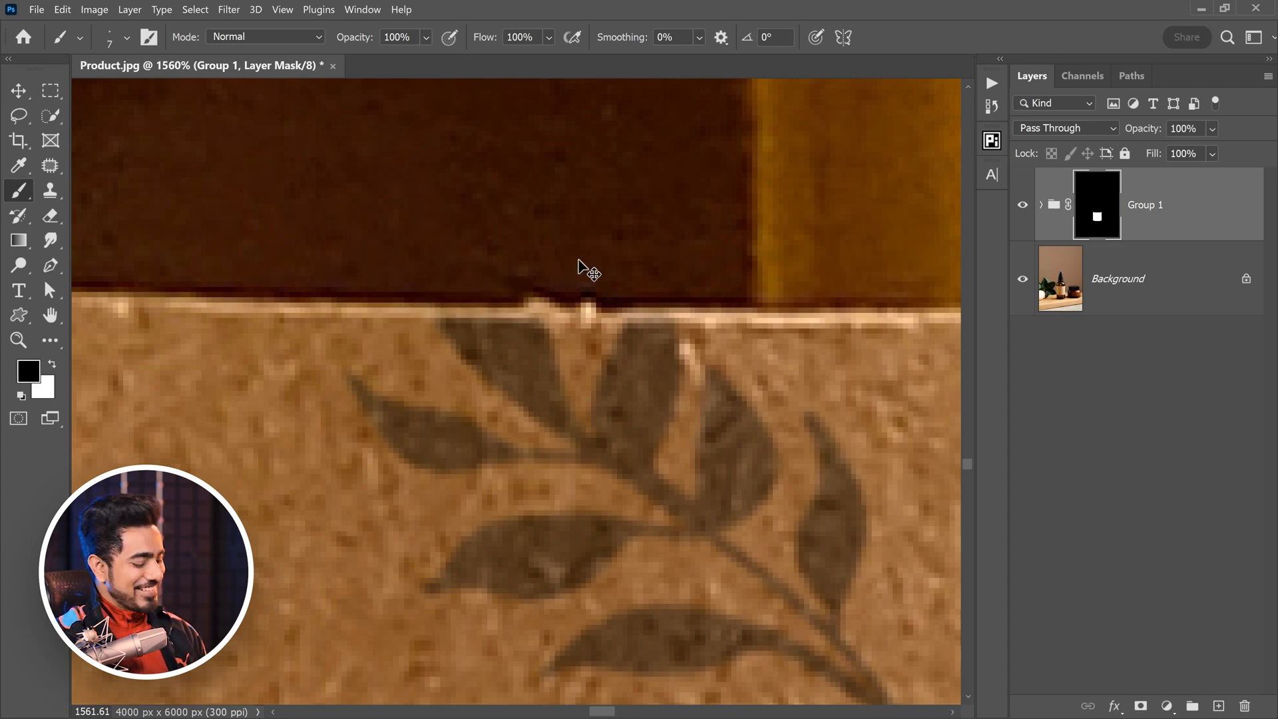
key(ctrl+0)
scroll(585, 432, up, 3)
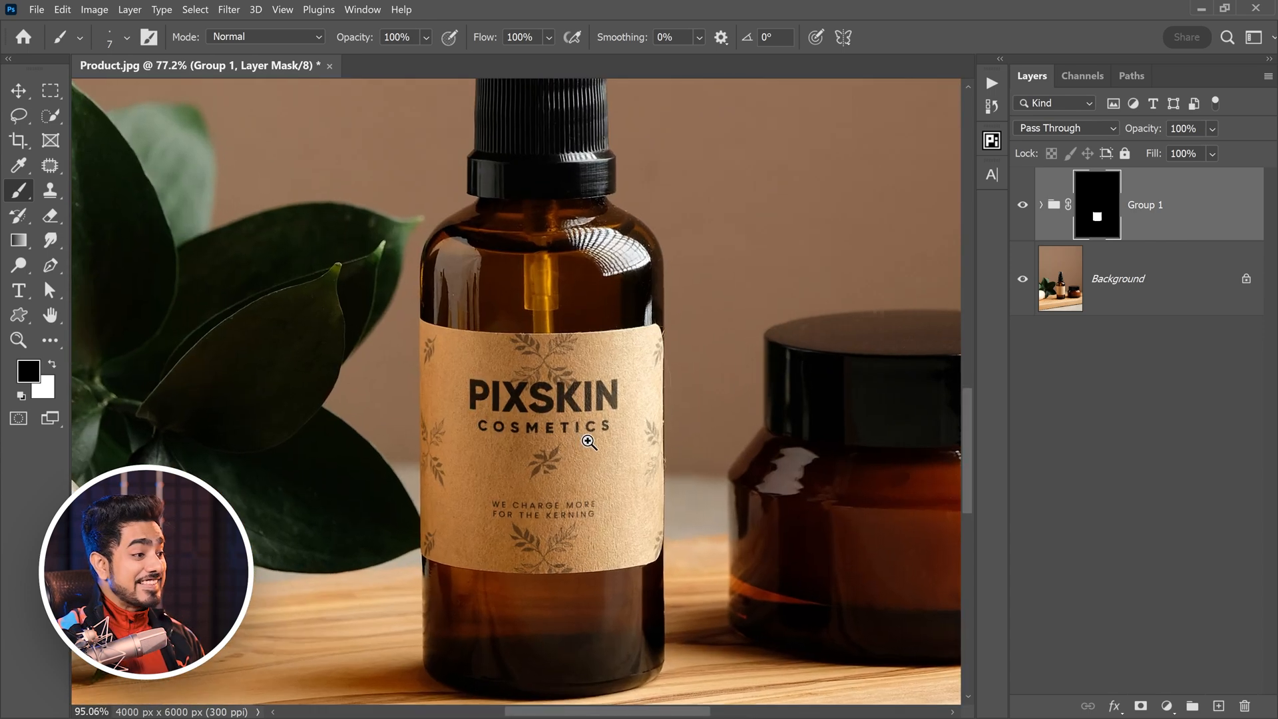
scroll(562, 416, up, 1)
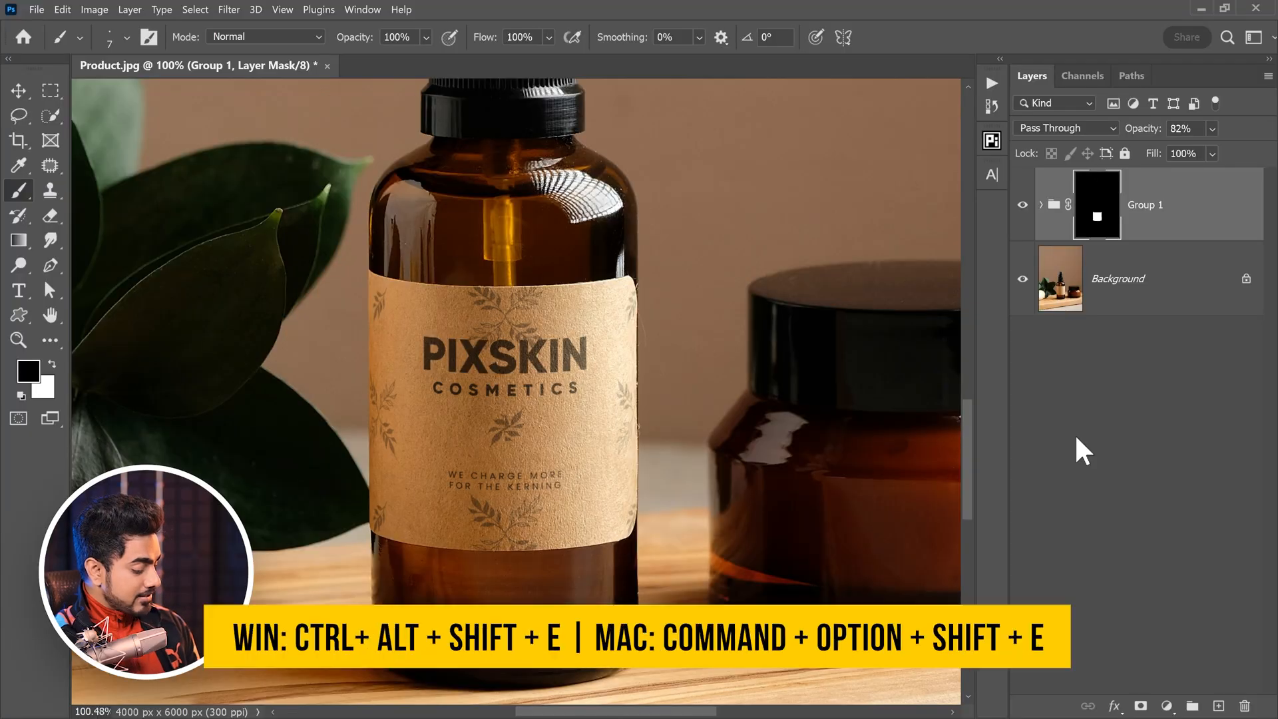
- Stamp visible content into a new layer named Pix Skin Bottle
key(ctrl+alt+shift+e)
text(Pix Skin Bottl)
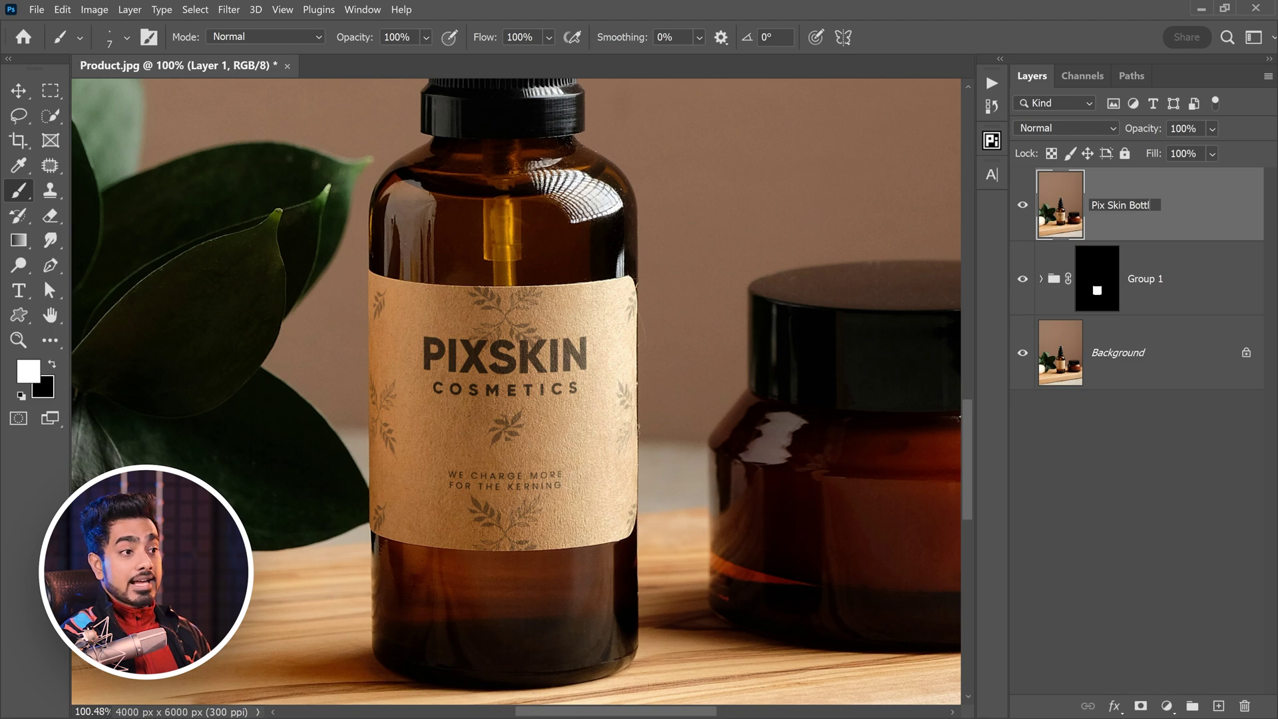
text(e)
key(Return)
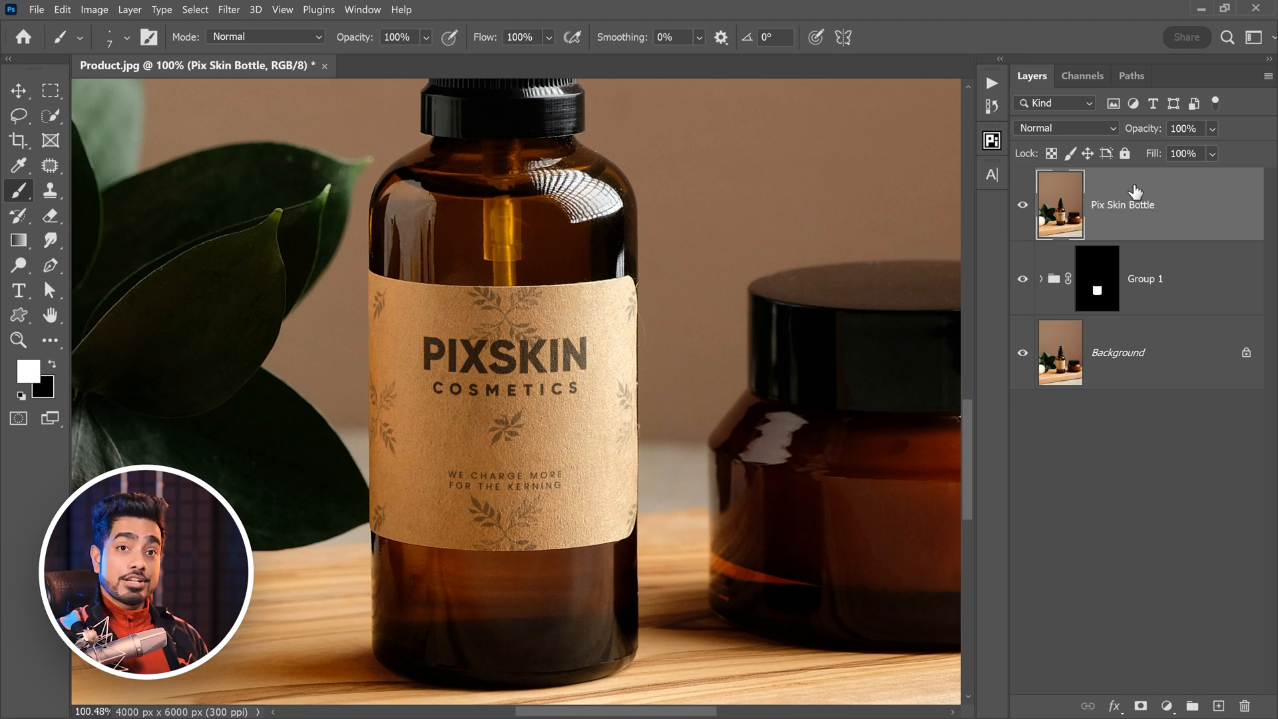
- Add the Pix Skin Bottle layer to the 2023 Express library via the Libraries panel
click(362, 9)
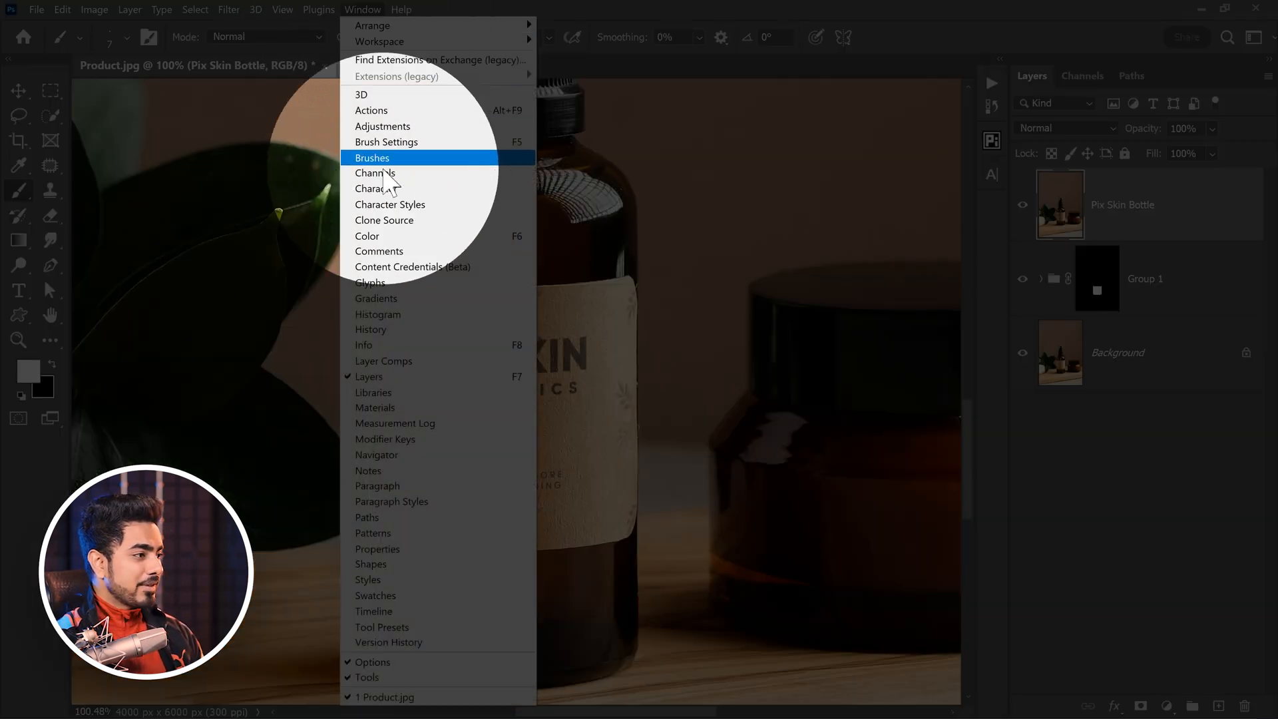
click(374, 392)
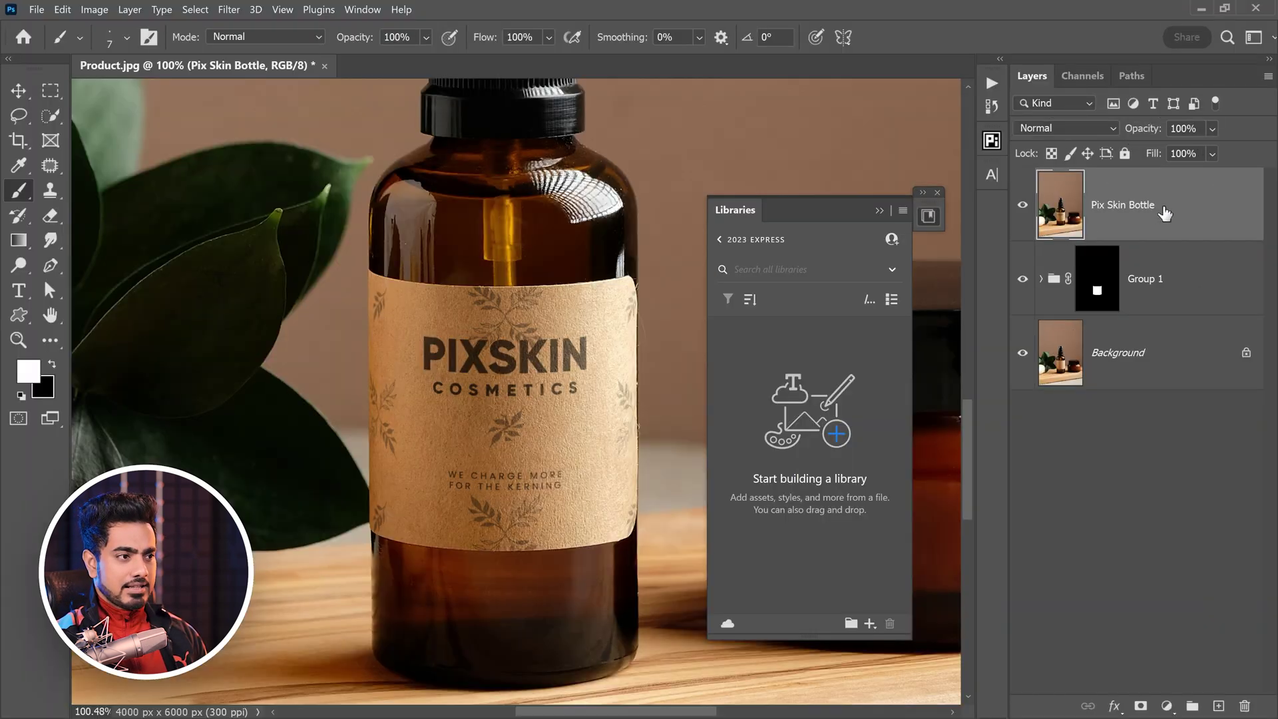
drag(1163, 212, 794, 490)
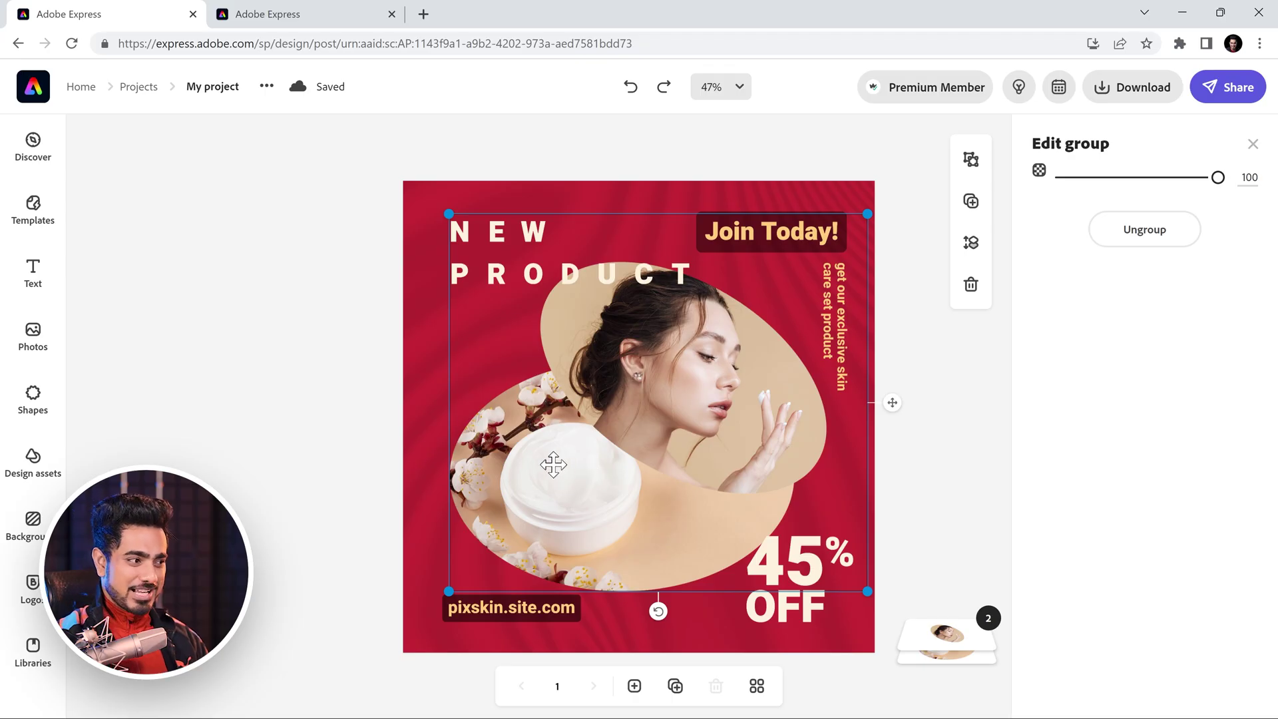
- Replace the cream-jar photo with the Pix Skin Bottle asset from the 2023 Express library
double_click(553, 465)
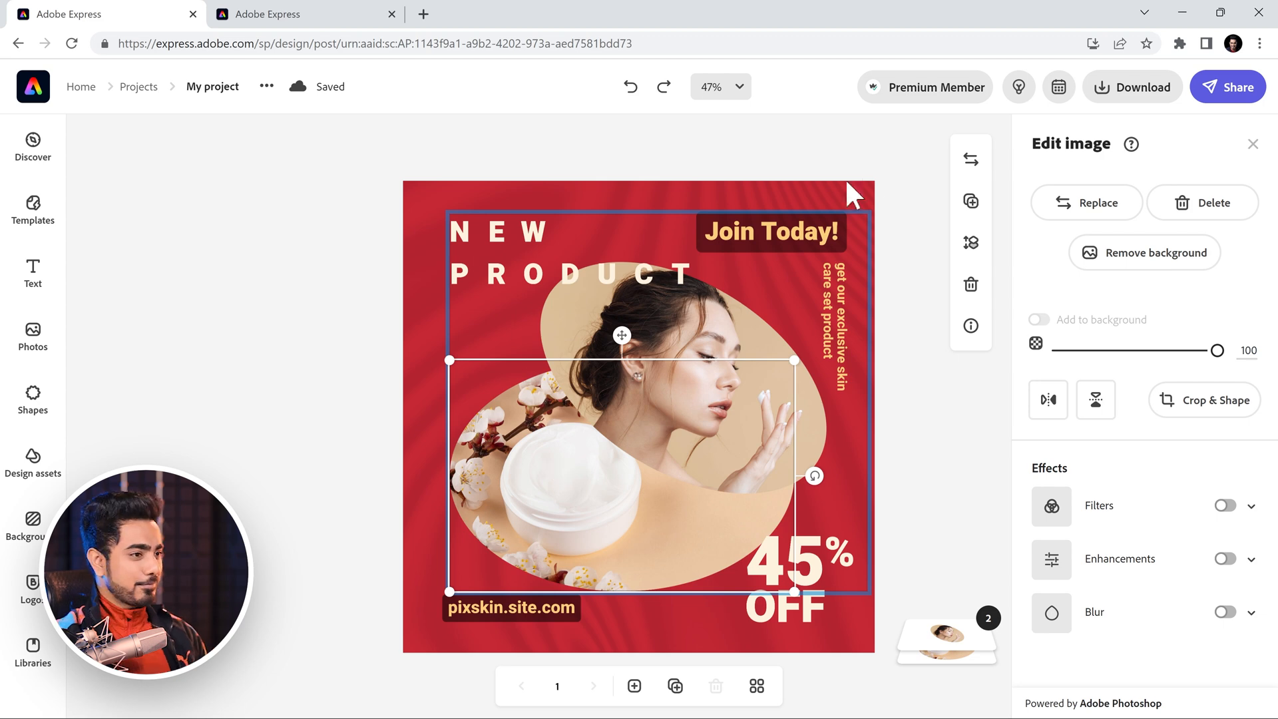
click(1060, 210)
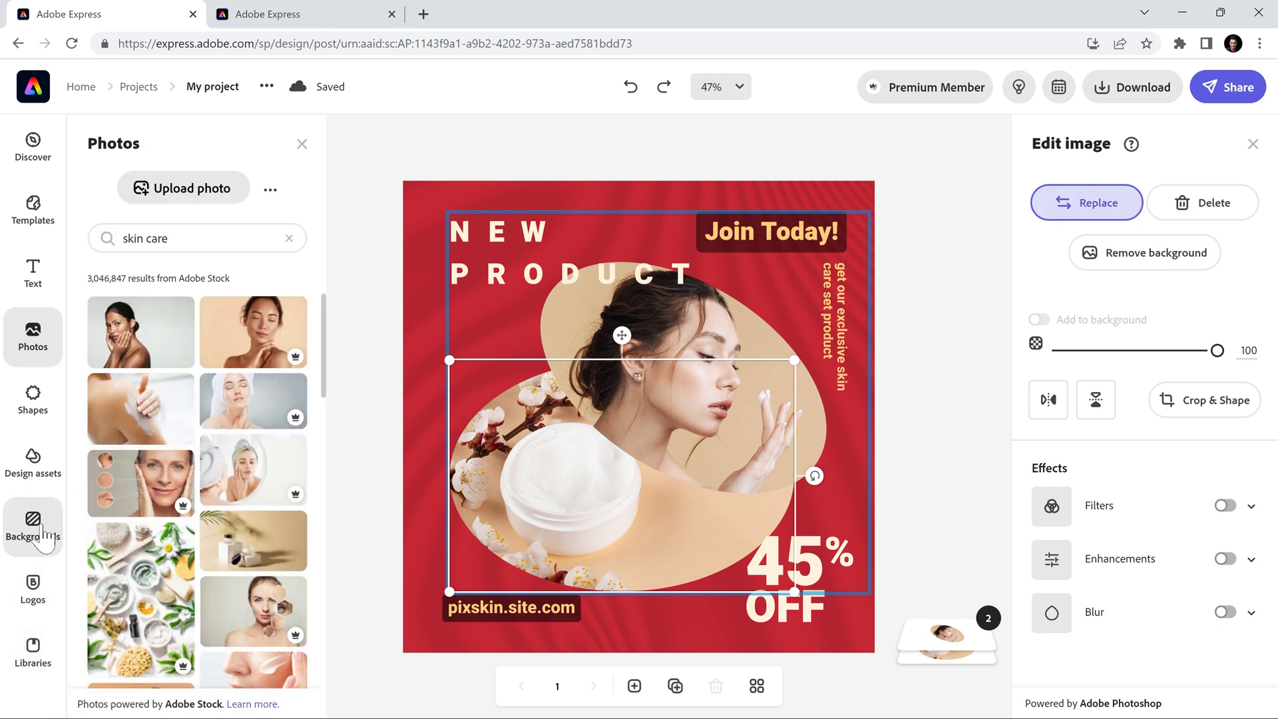
click(38, 655)
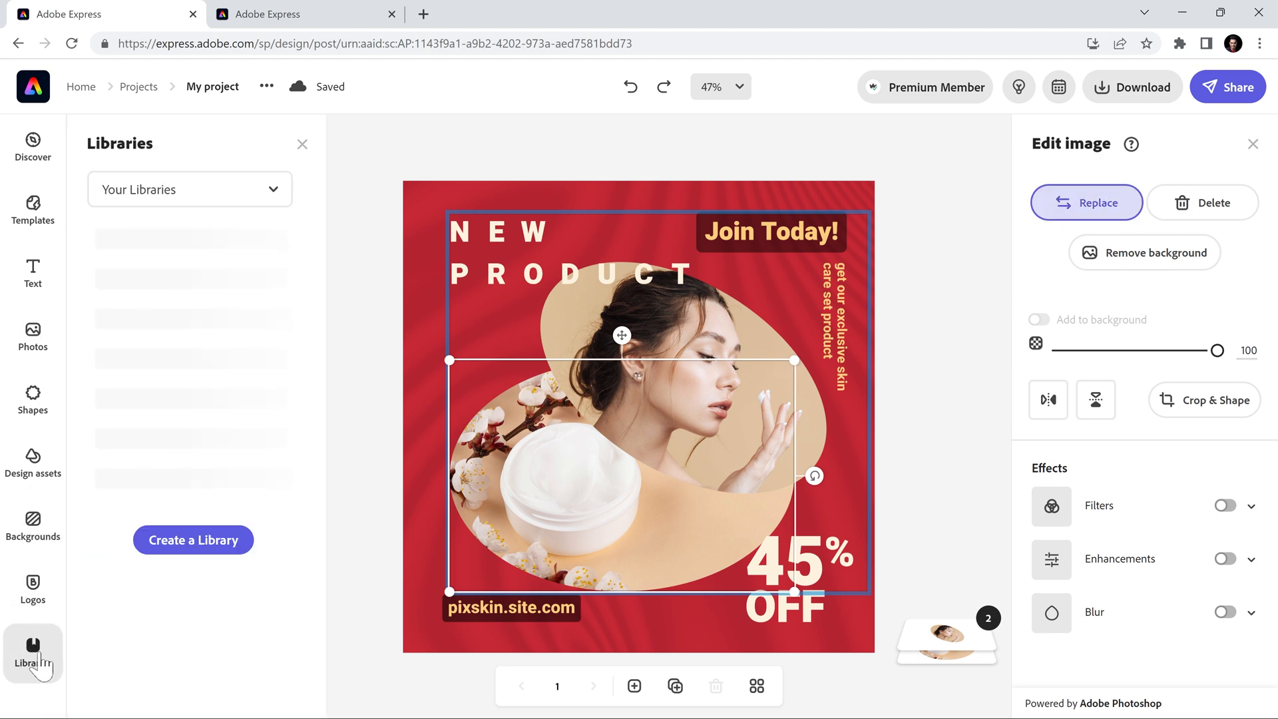
click(148, 179)
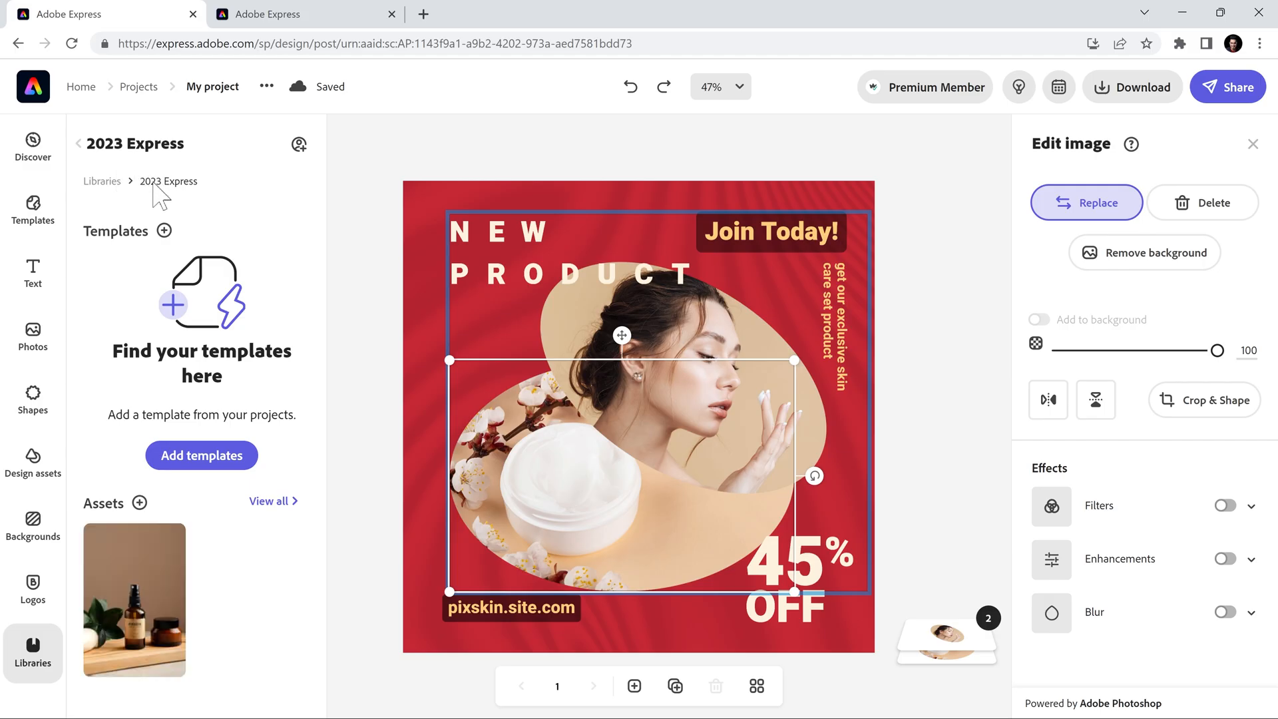
click(150, 611)
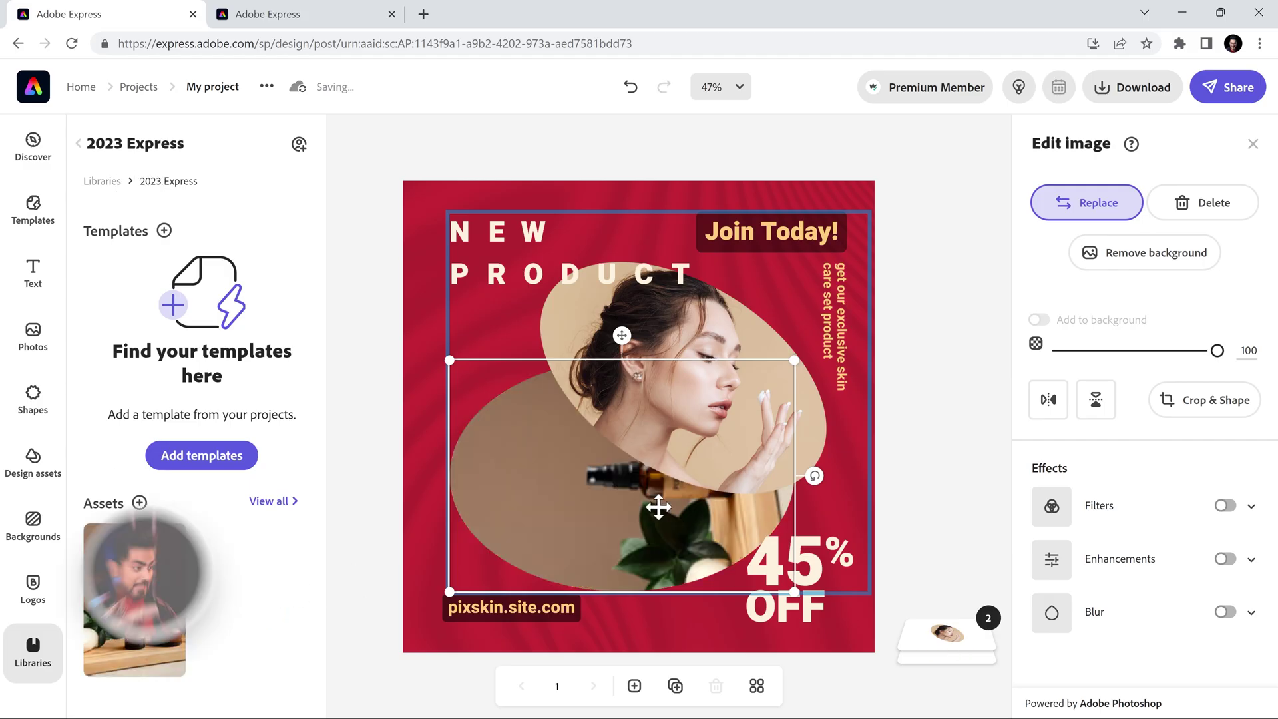
- Adjust the bottle image's rotation in Crop & Shape
click(1216, 405)
drag(1137, 229, 1173, 228)
click(736, 337)
- Shift the woman's photo up and to the right
click(713, 318)
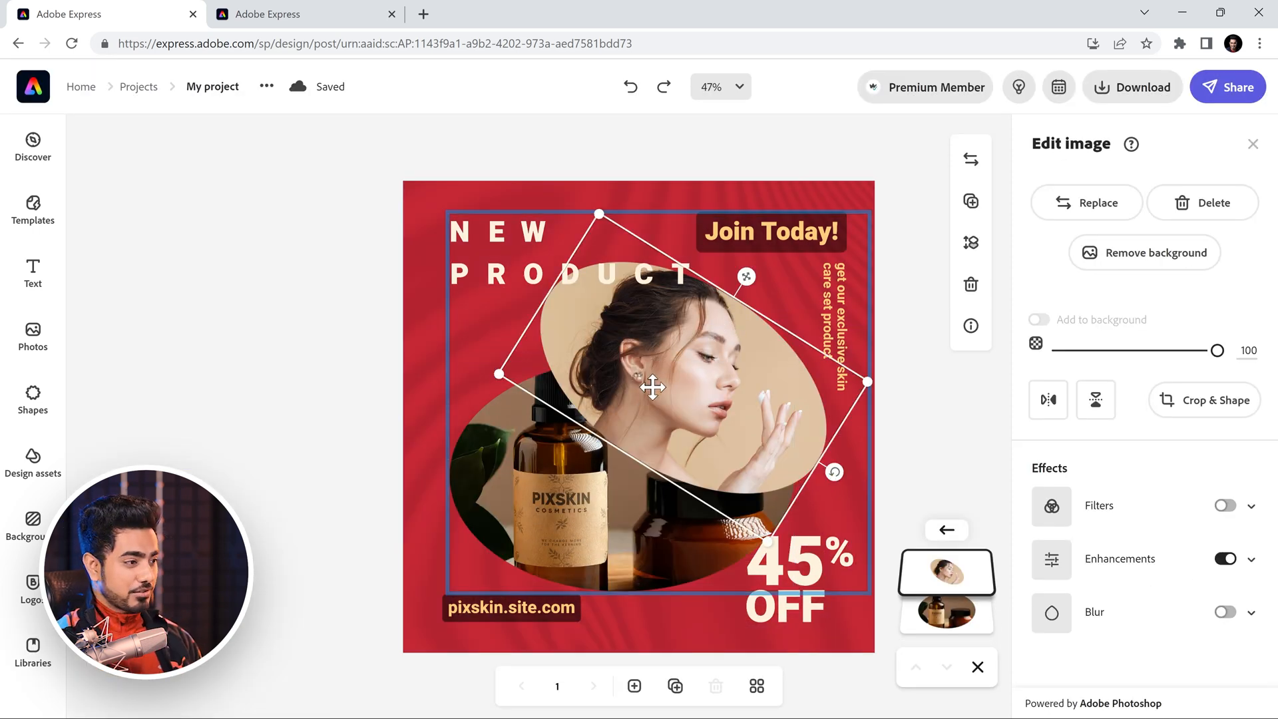
drag(658, 379, 678, 353)
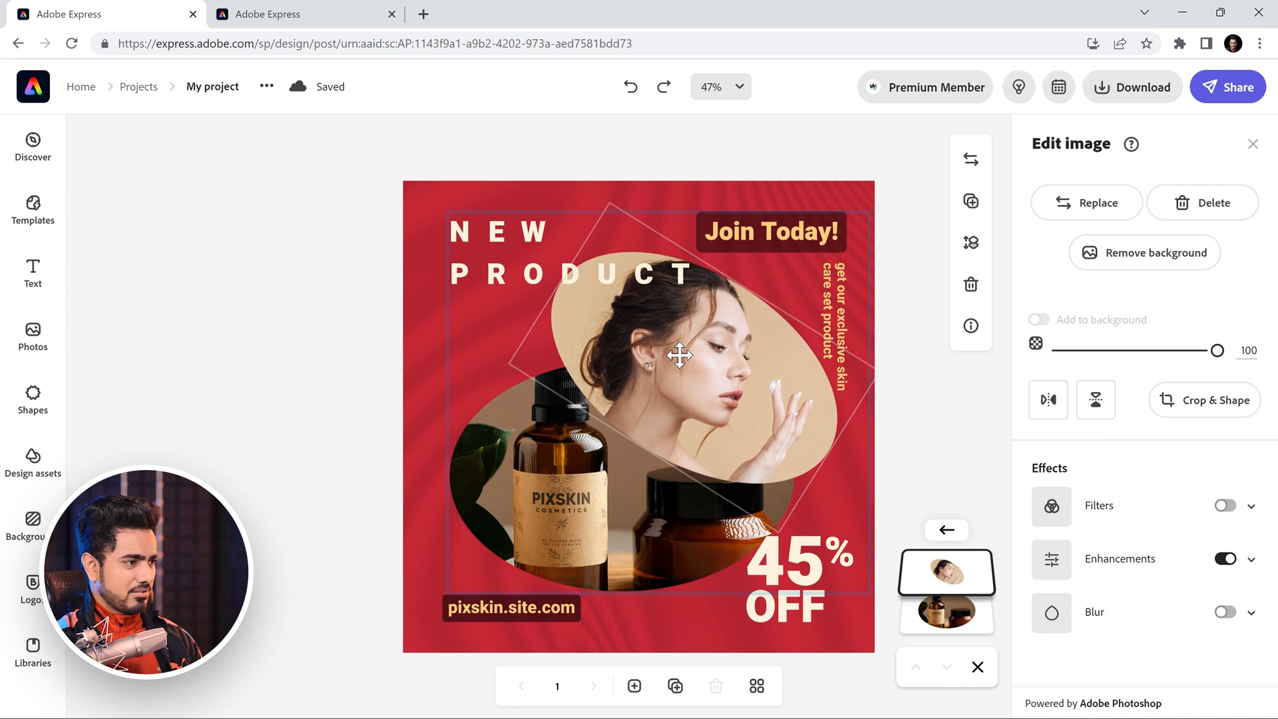
click(945, 427)
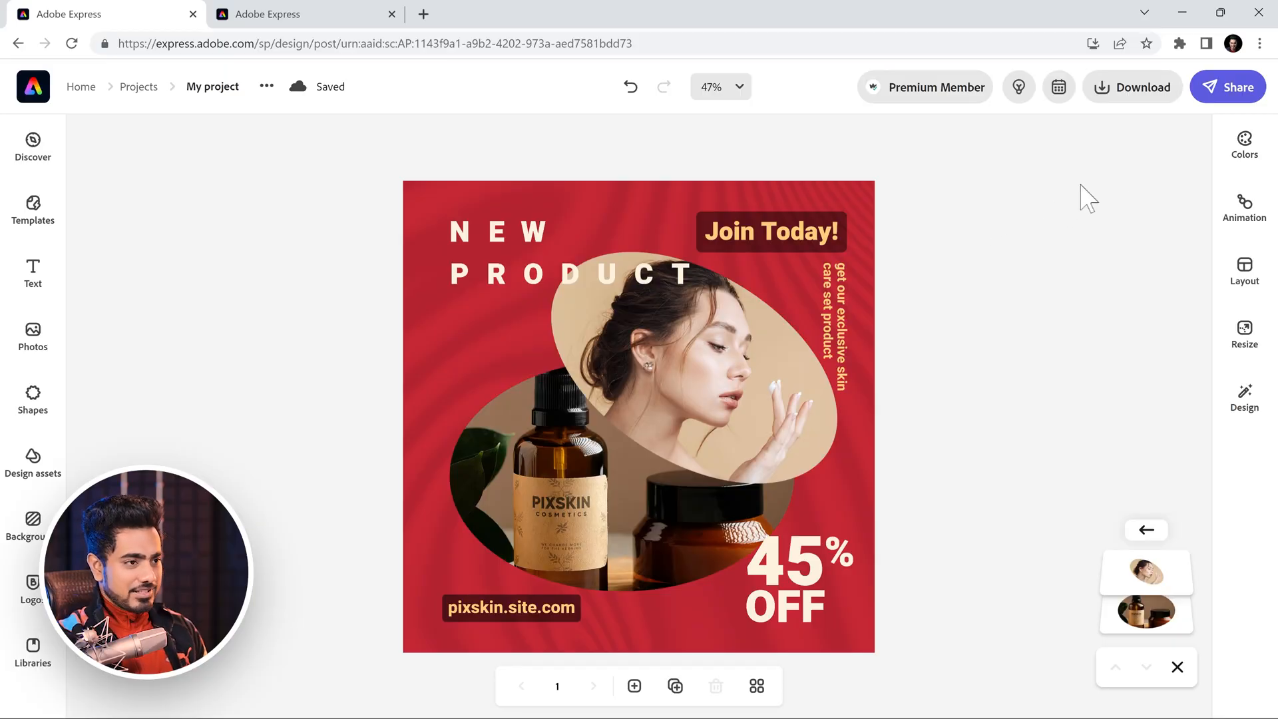
- Schedule the post to Twitter, Facebook and LinkedIn with a publish date of March 15, 2023
click(1239, 97)
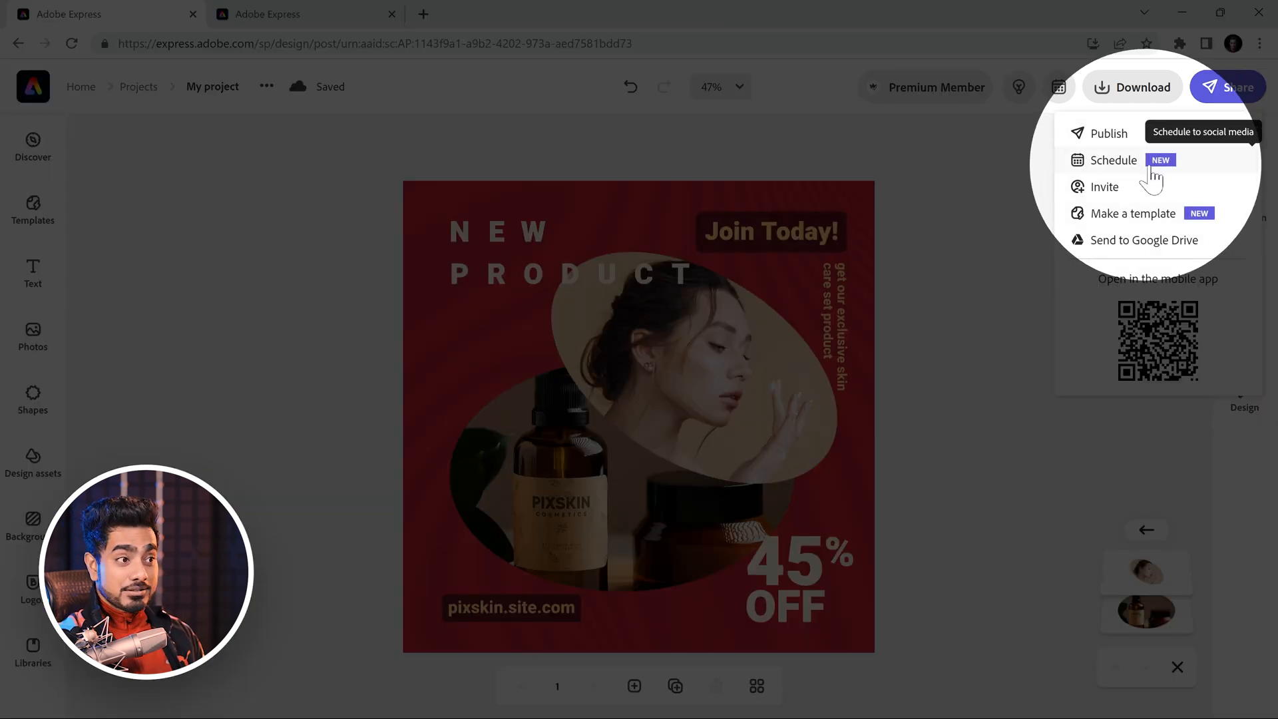
click(1154, 163)
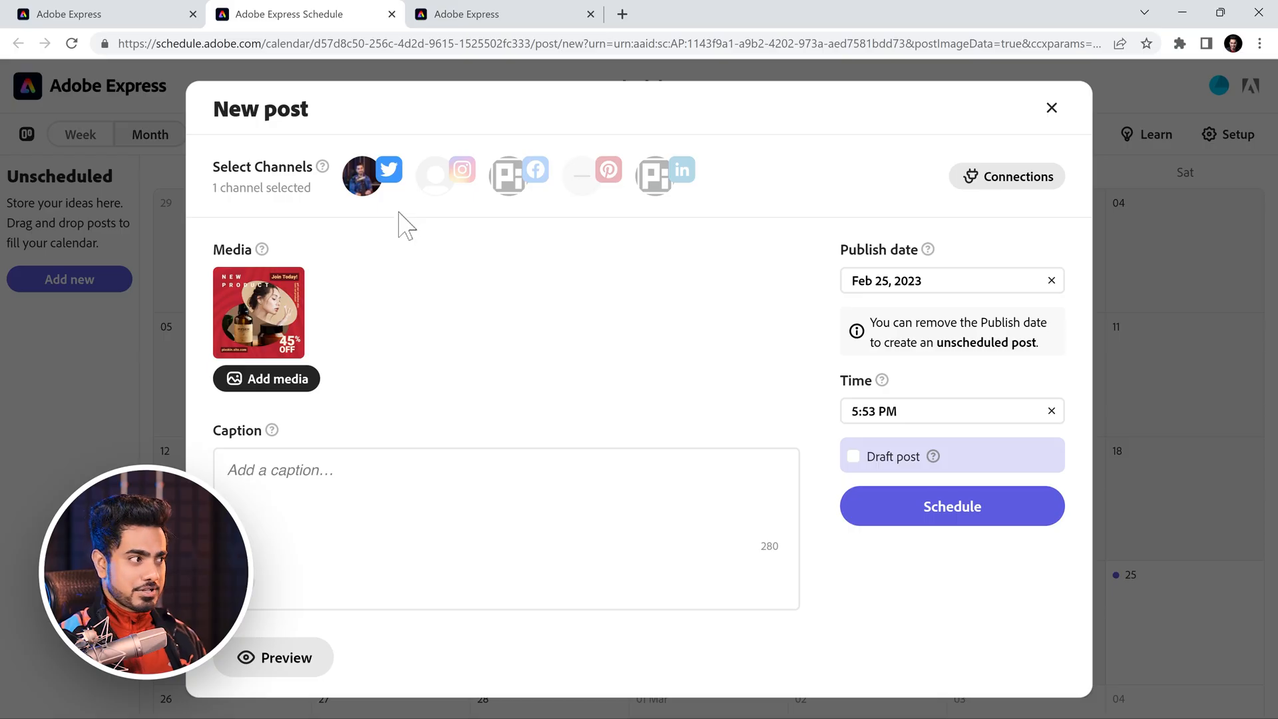
click(513, 192)
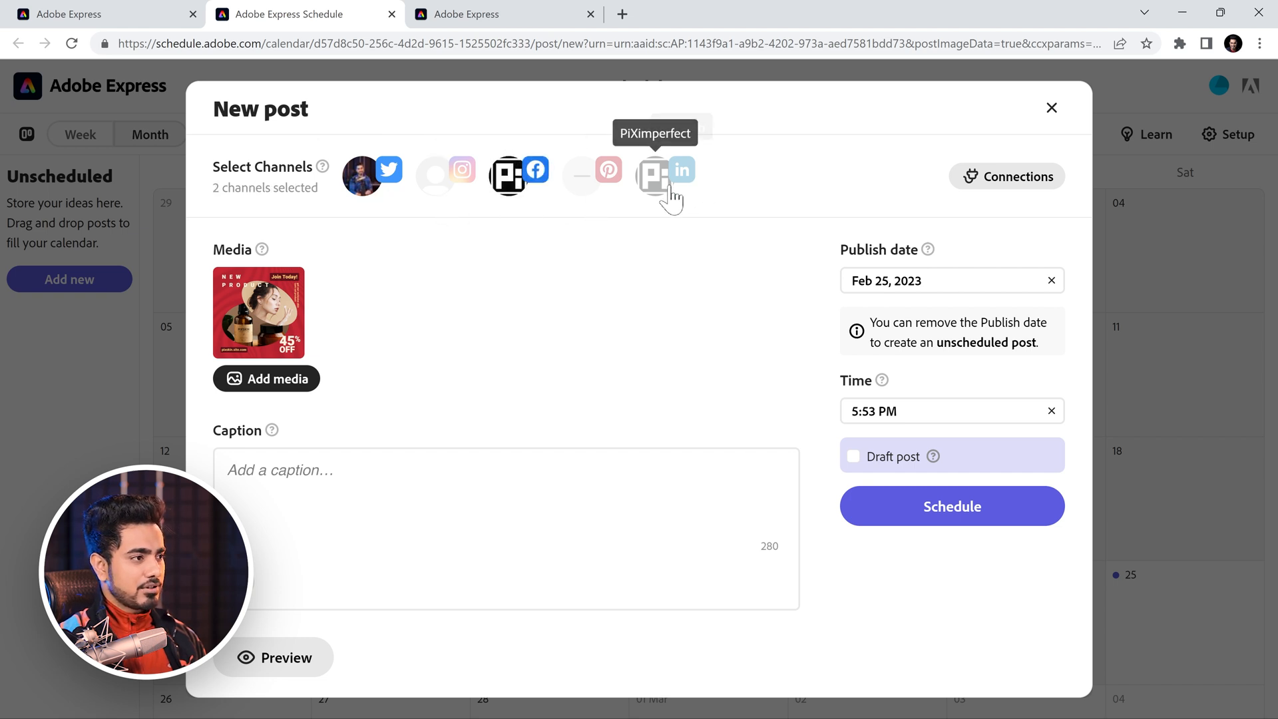
click(669, 198)
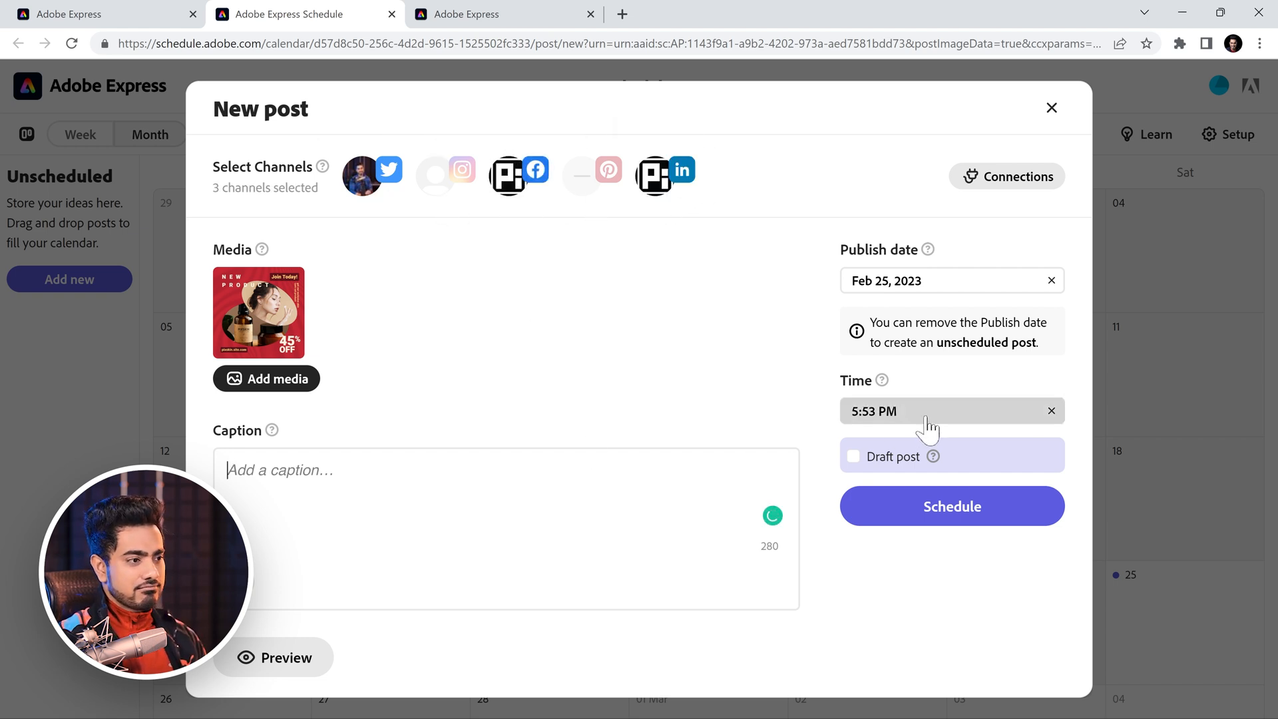
click(971, 440)
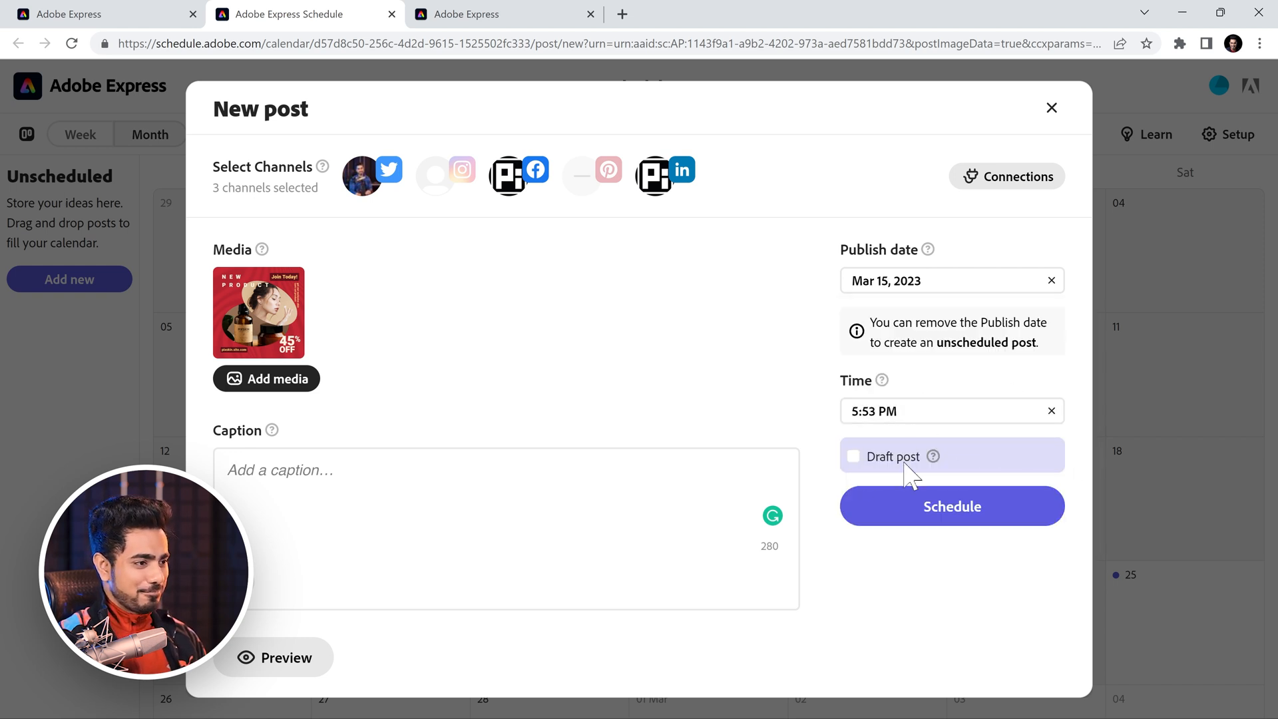
click(928, 518)
mouse_move(701, 510)
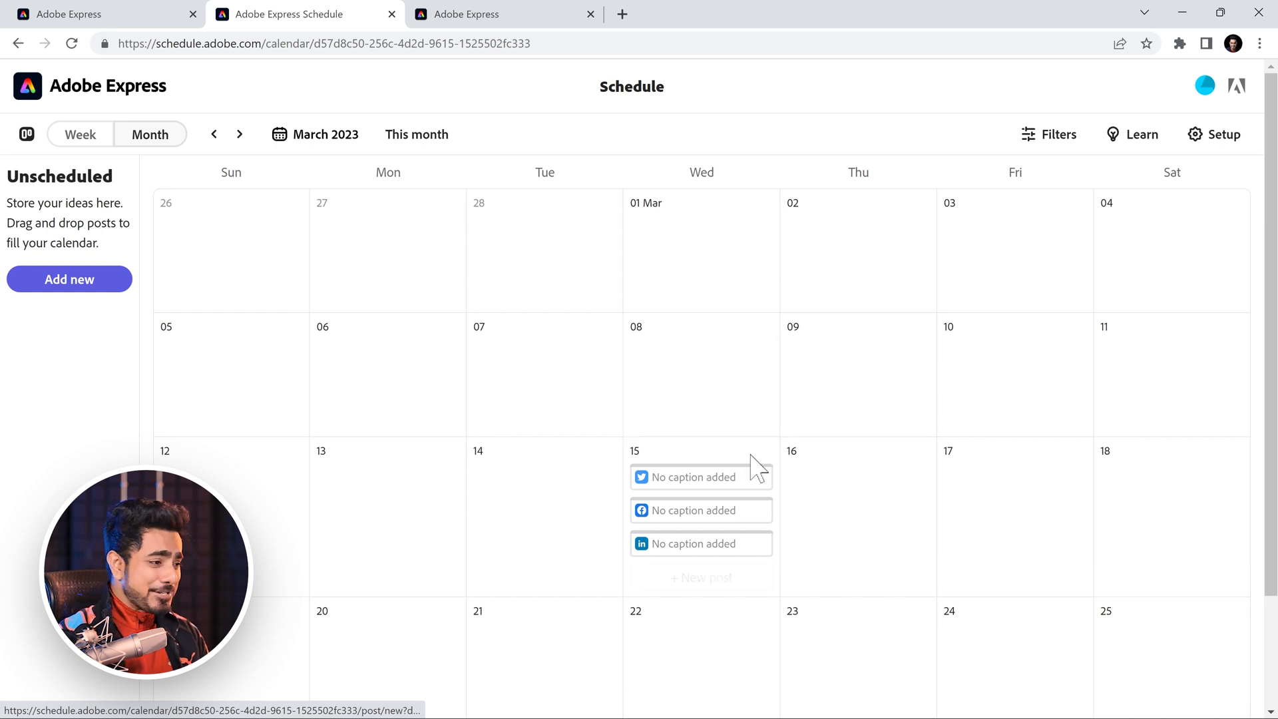
- Move the Twitter post to March 17 and the LinkedIn post to March 16 on the calendar
drag(734, 479, 1014, 481)
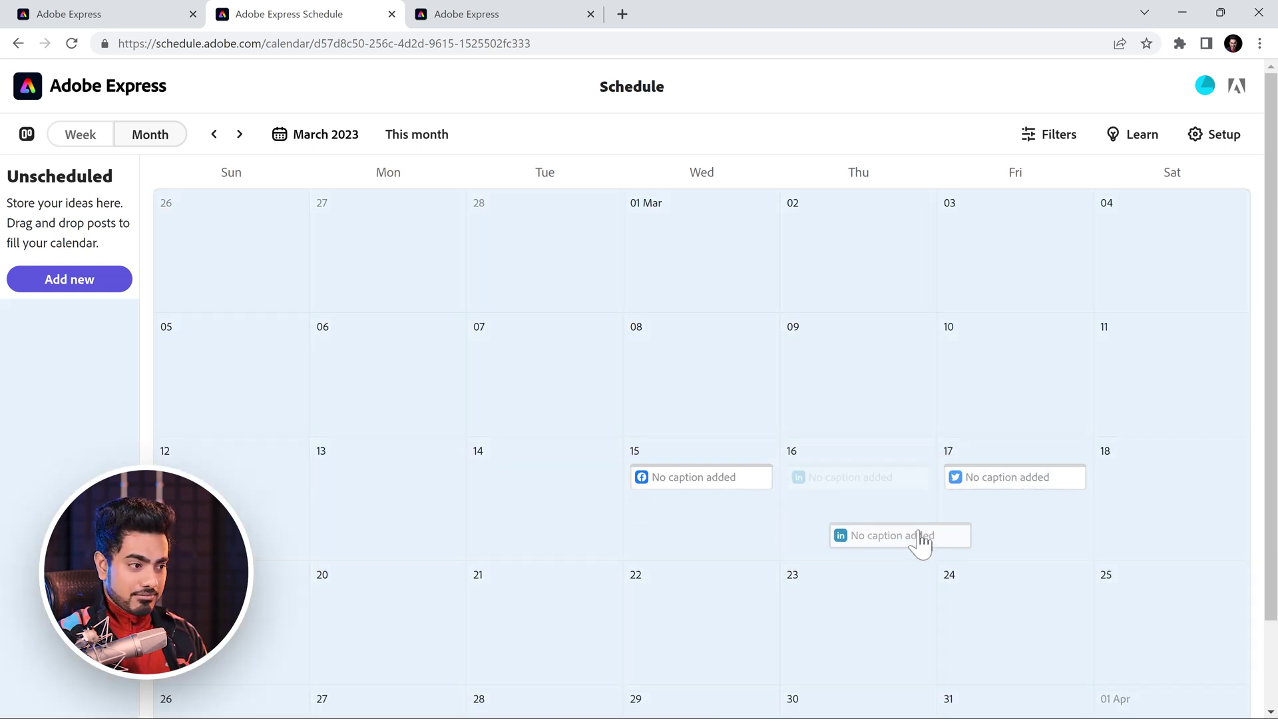
drag(724, 509, 922, 542)
click(82, 136)
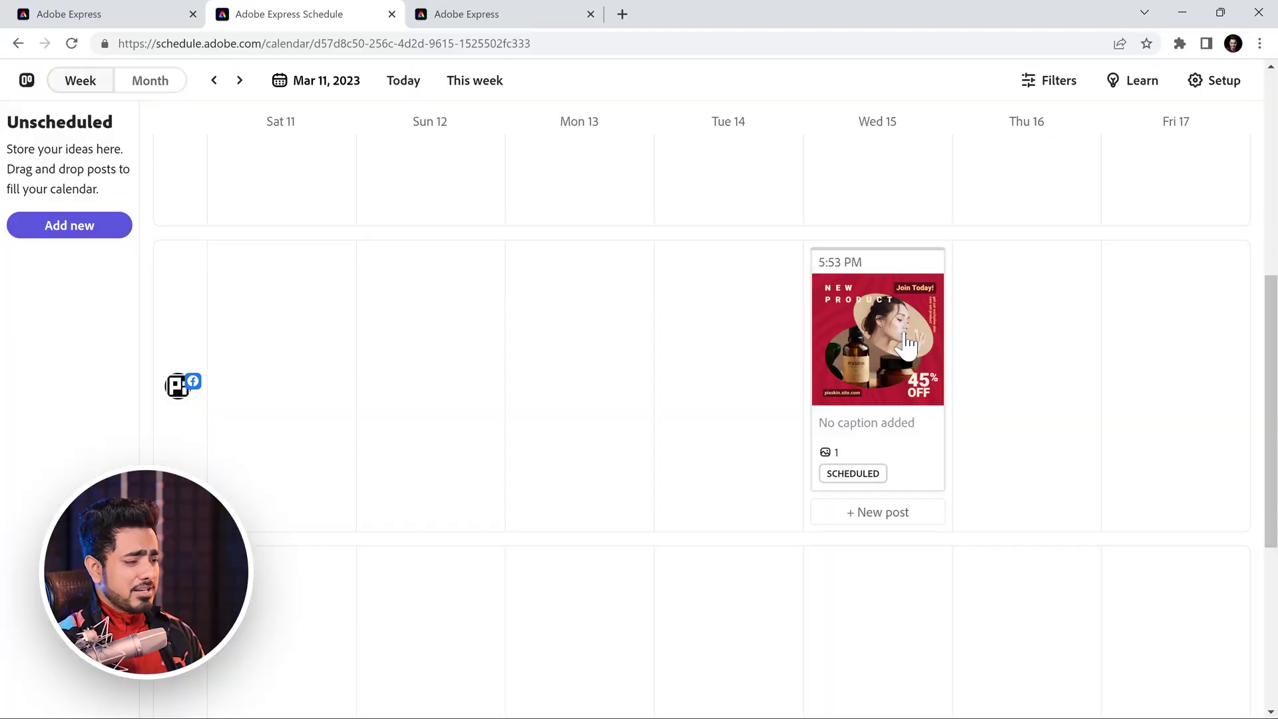
- Delete the scheduled Facebook post from the weekly view
right_click(903, 335)
click(948, 458)
click(1018, 590)
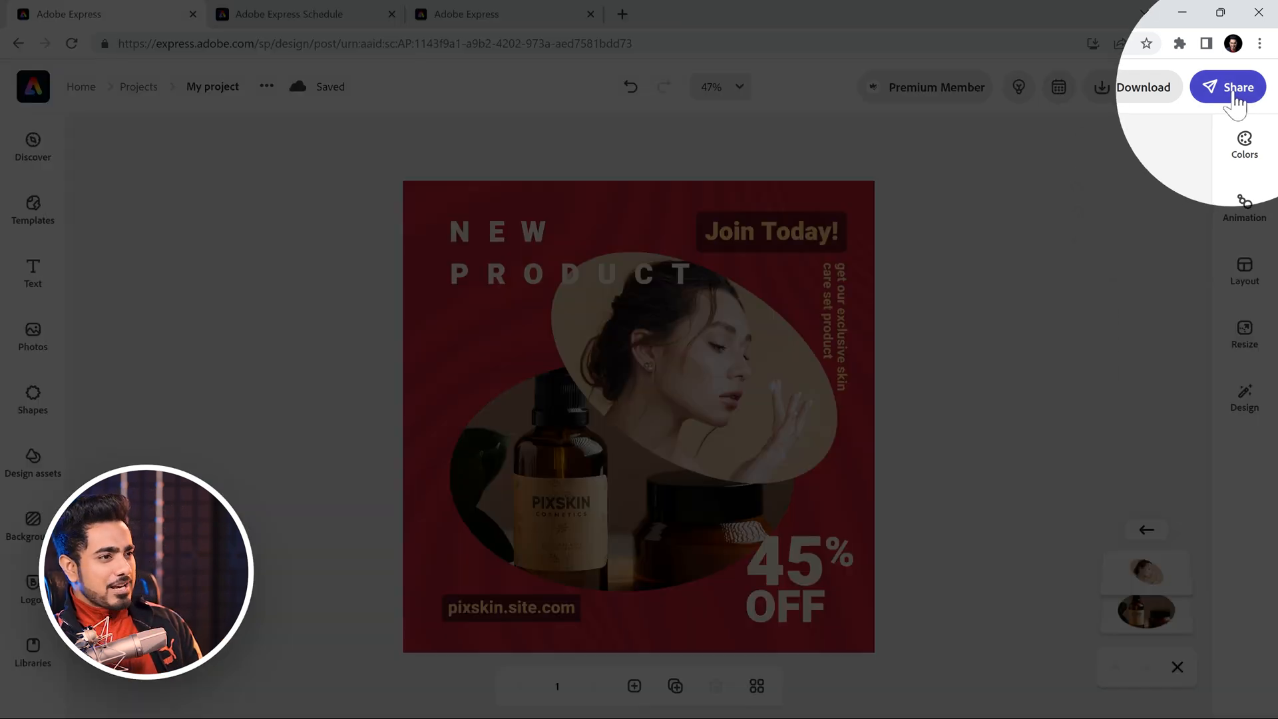
- Start making the design into a template from the Share menu
click(1229, 92)
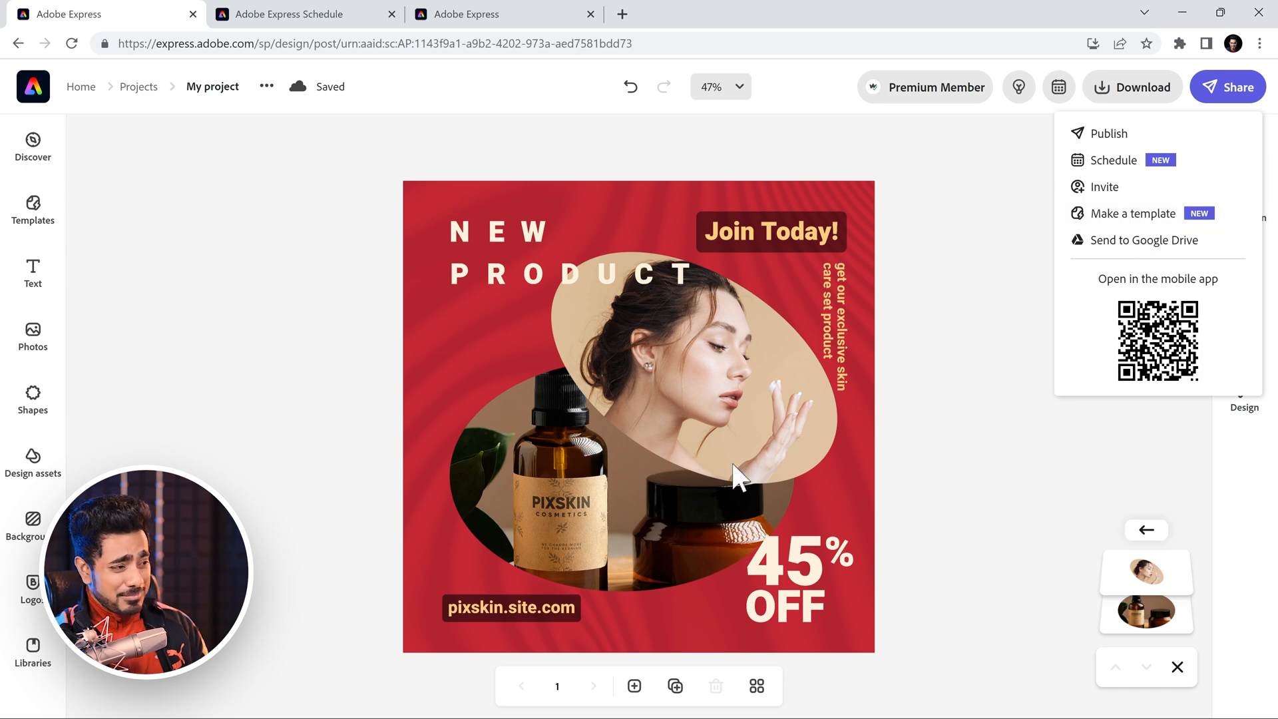
click(1156, 225)
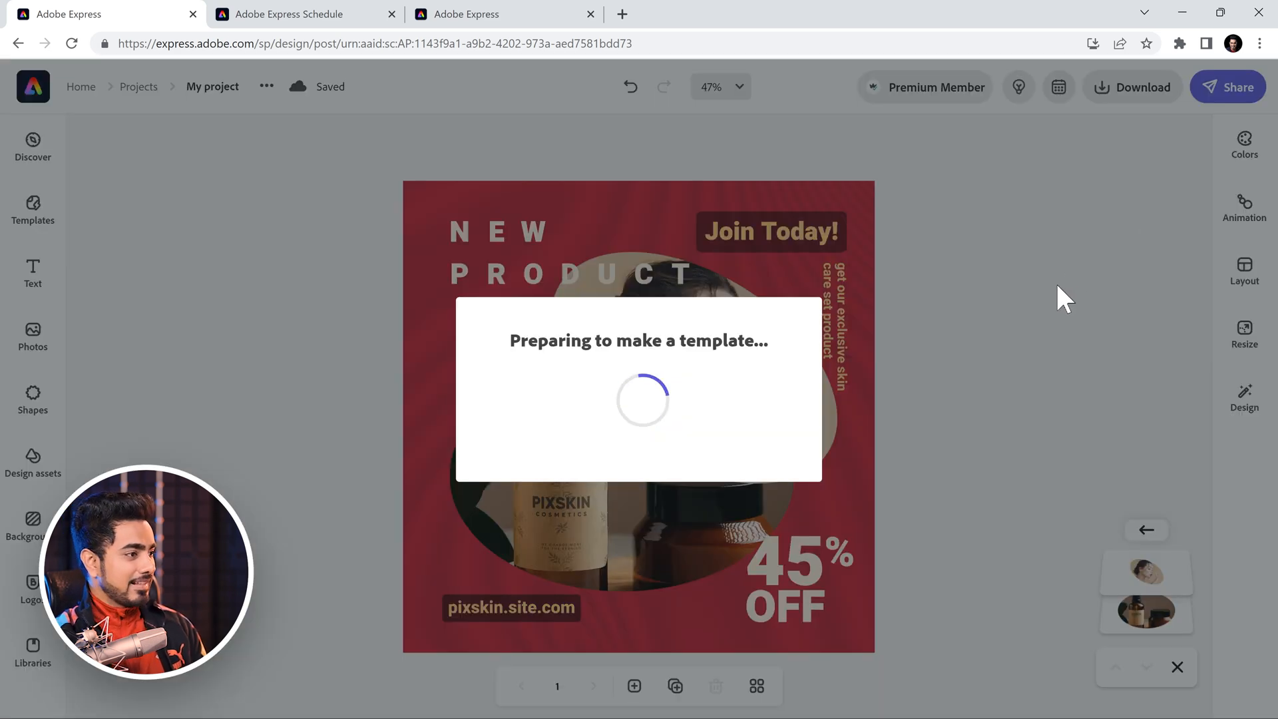
text(PIX)
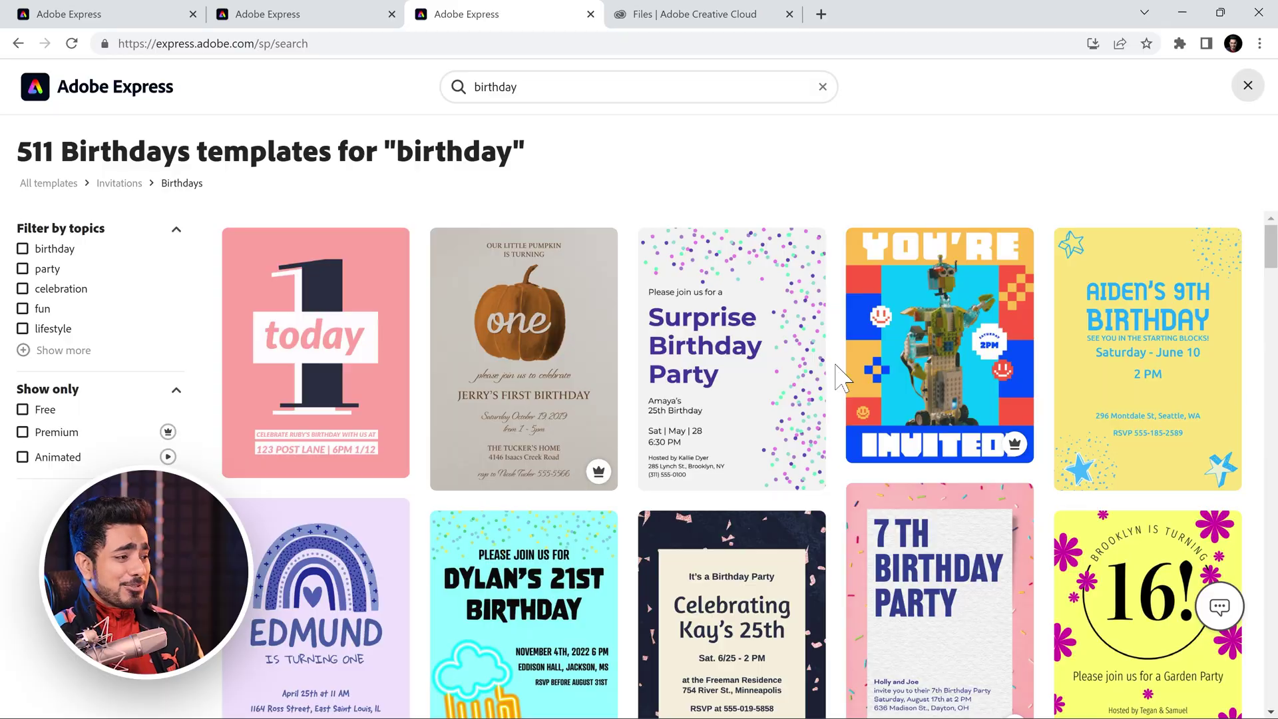
scroll(838, 378, down, 2)
scroll(840, 378, down, 4)
scroll(839, 378, down, 2)
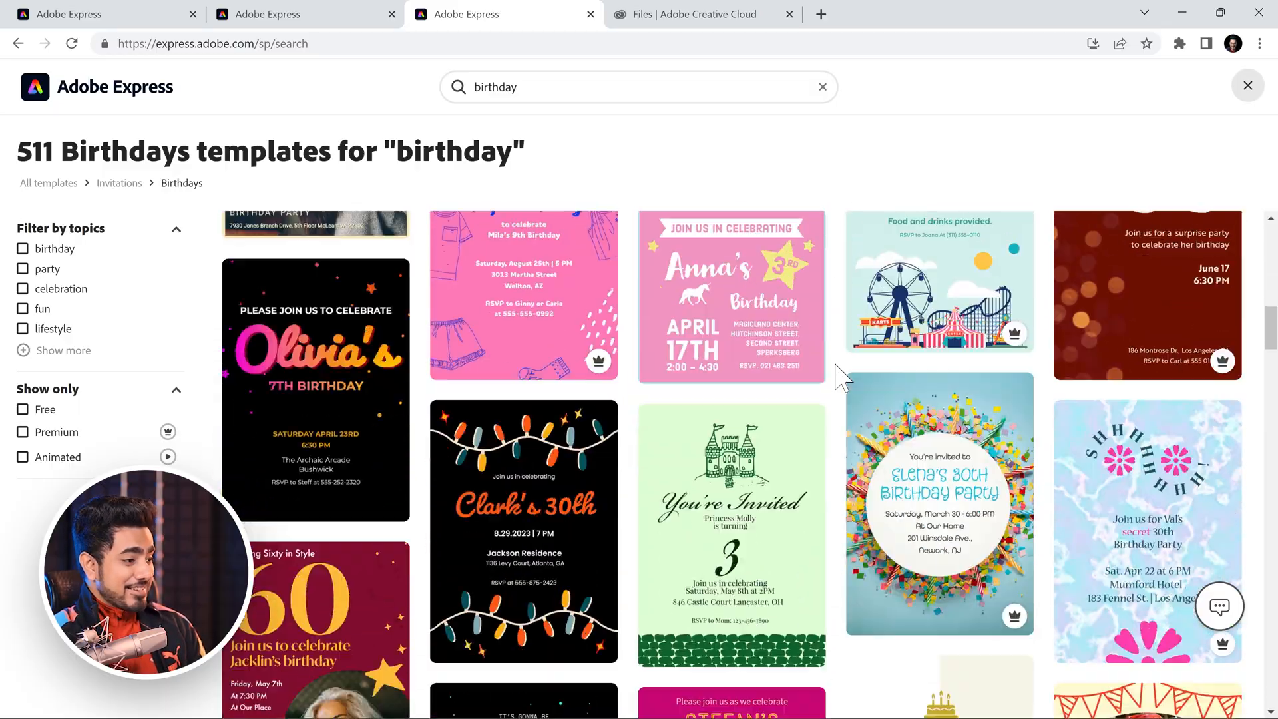